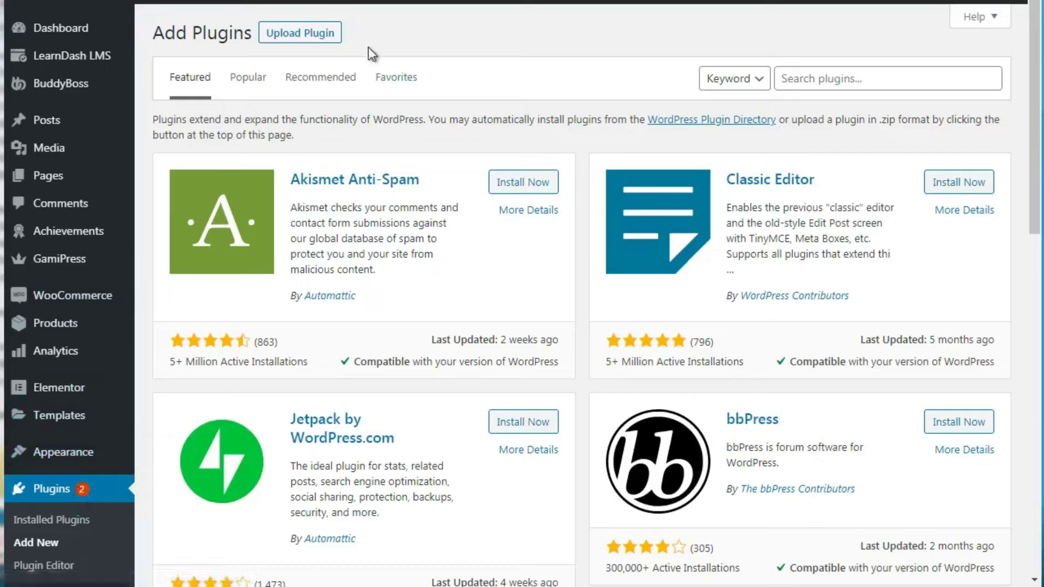
Search the plugin directory for woocommerce and confirm WooCommerce is already active
click(792, 78)
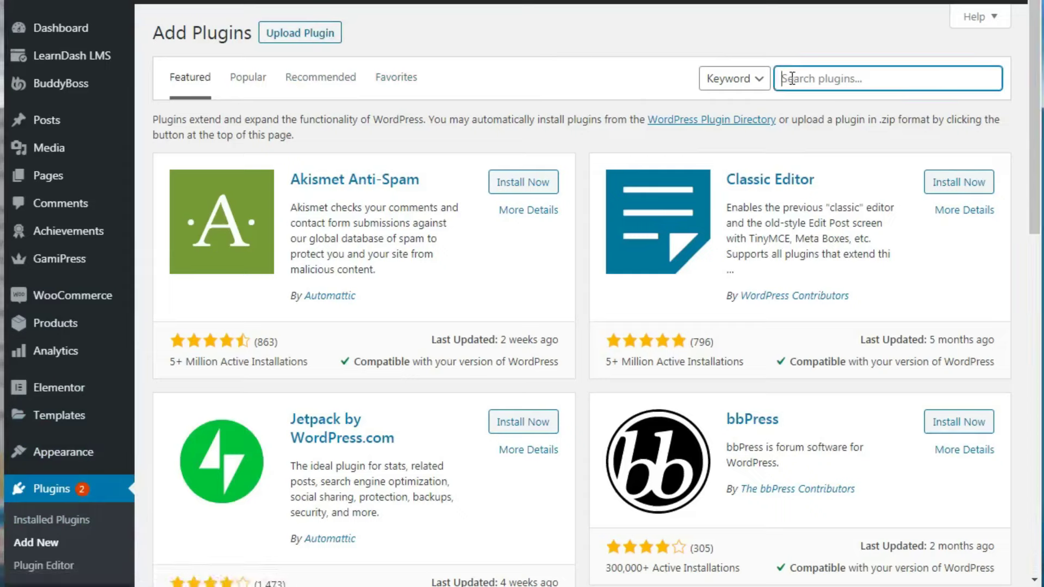
text(woocommerce)
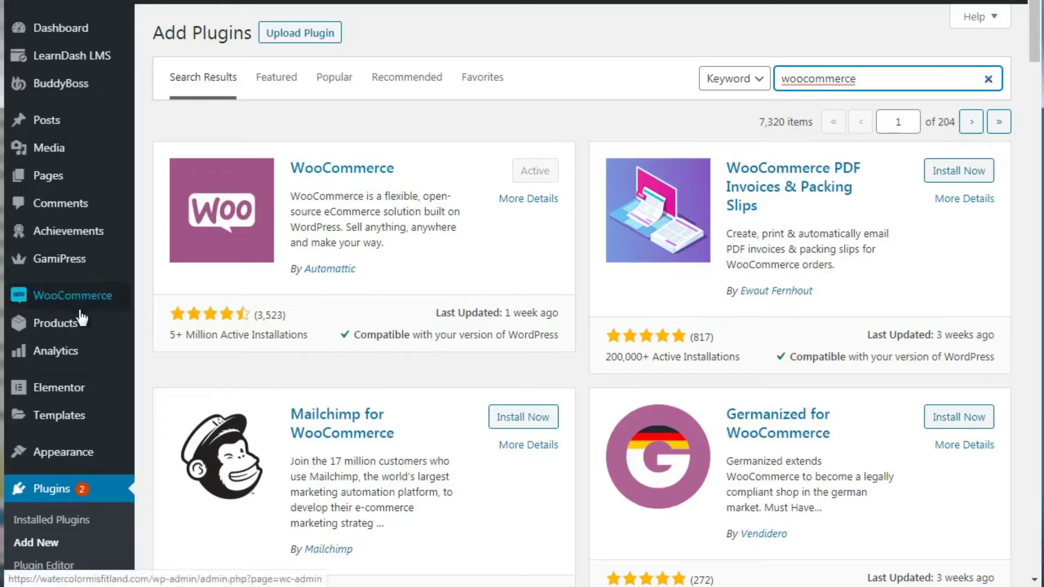
mouse_move(61, 306)
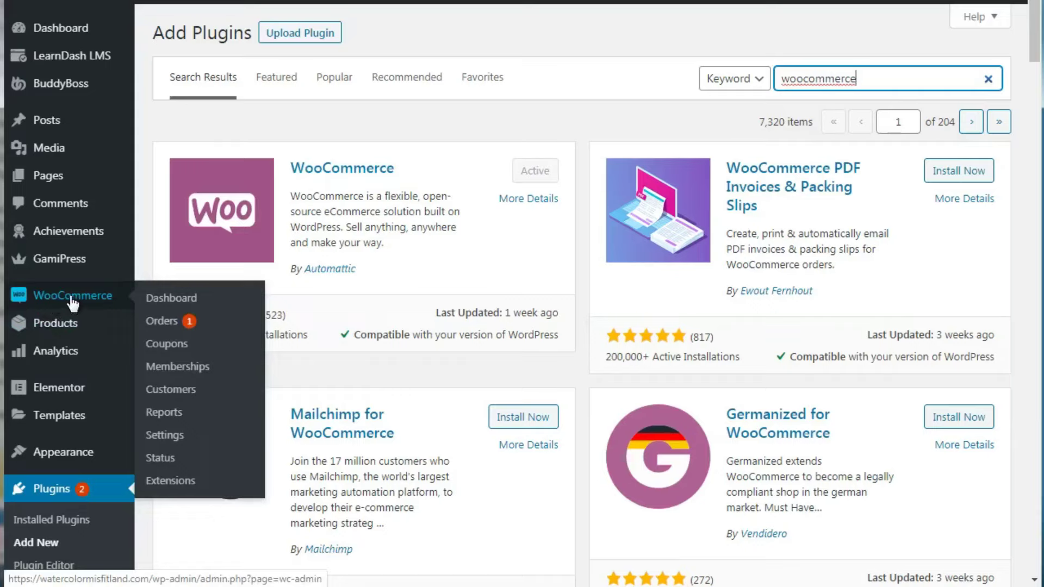
drag(72, 303, 187, 324)
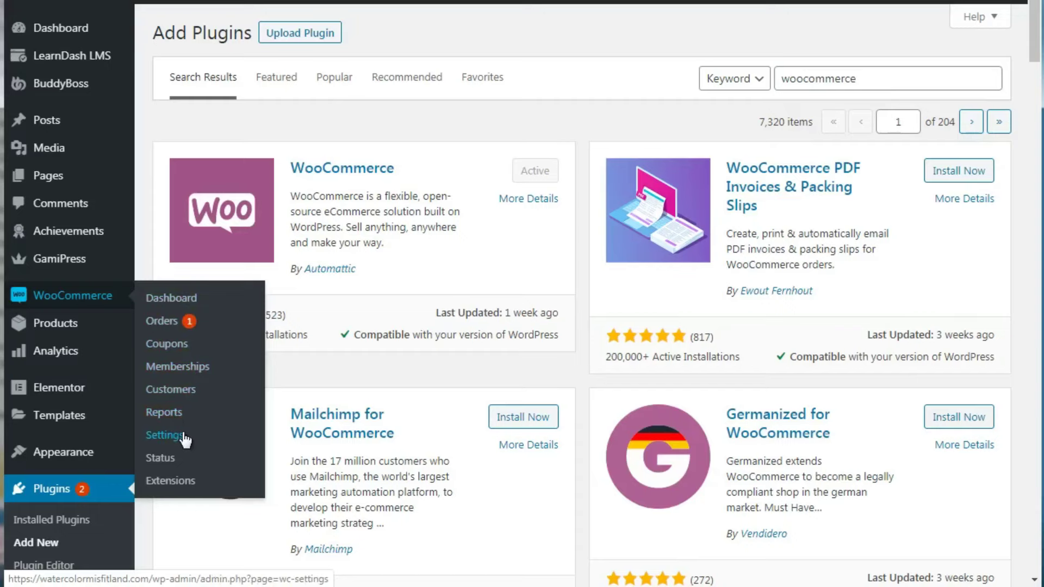
Open WooCommerce Settings on the Products tab to review shop page and lbs/in units
click(163, 435)
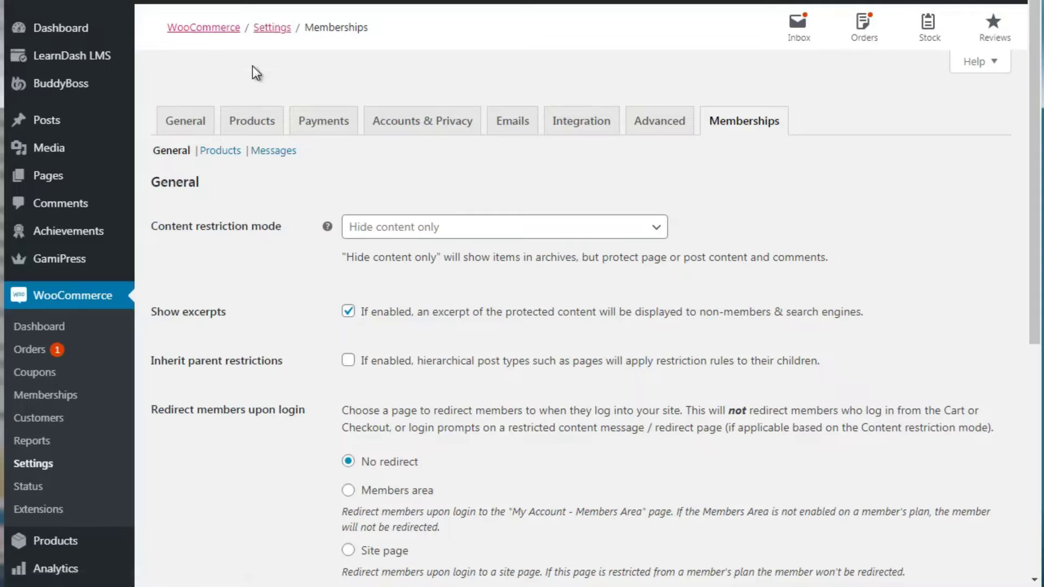
click(255, 122)
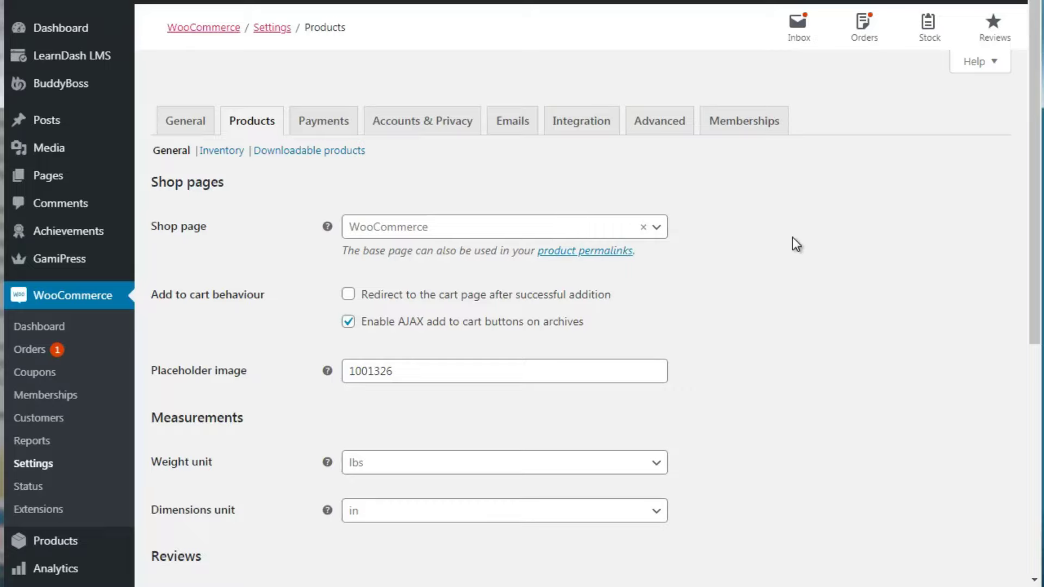
Show the Payments tab, where Stripe credit card is the only enabled method
click(318, 118)
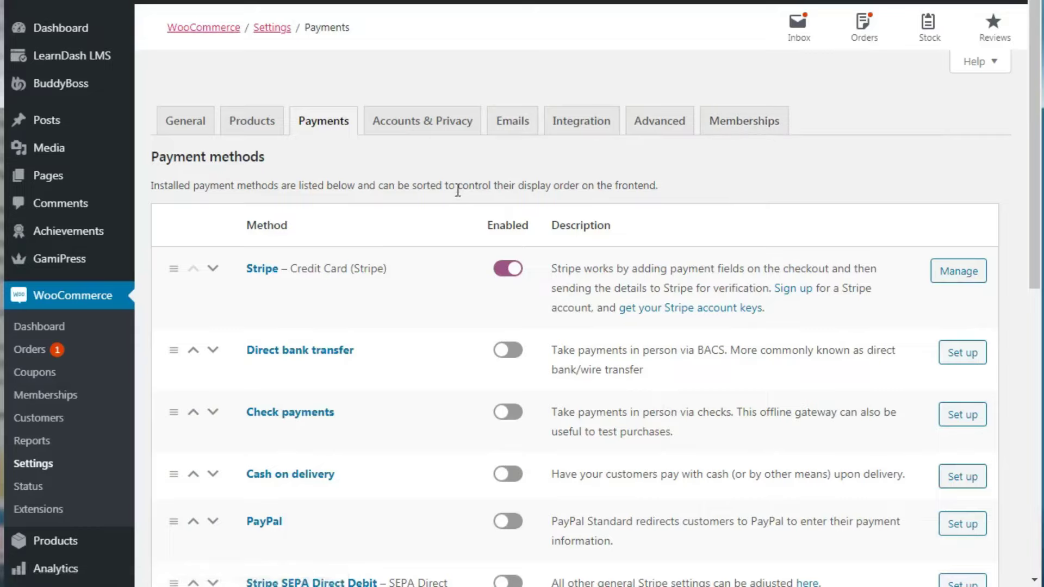
Show the Accounts & Privacy tab with guest checkout off and checkout account creation on
click(432, 127)
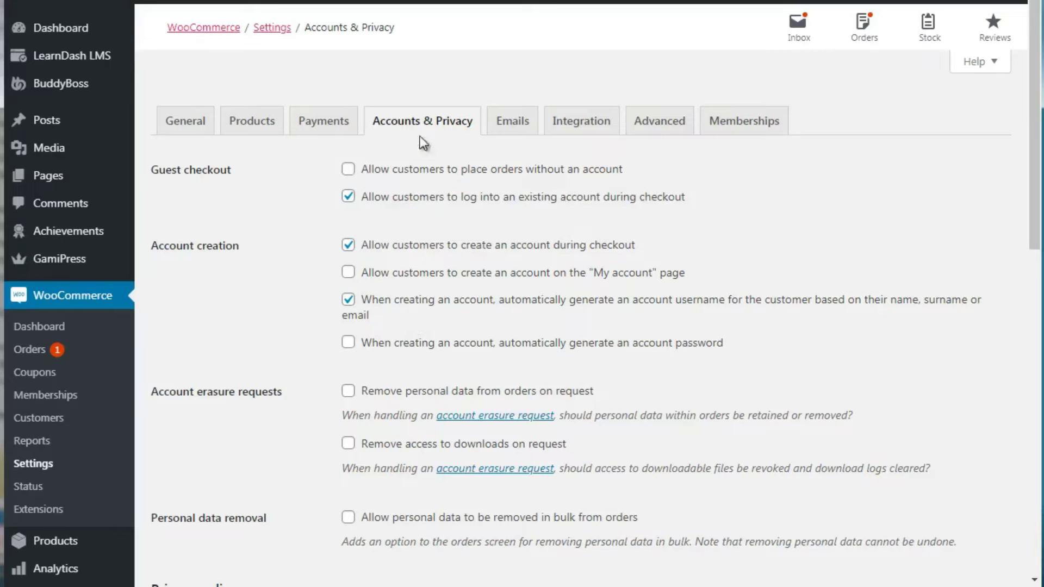
View the Emails tab of WooCommerce Settings before returning to the woocommerce plugin search
click(512, 129)
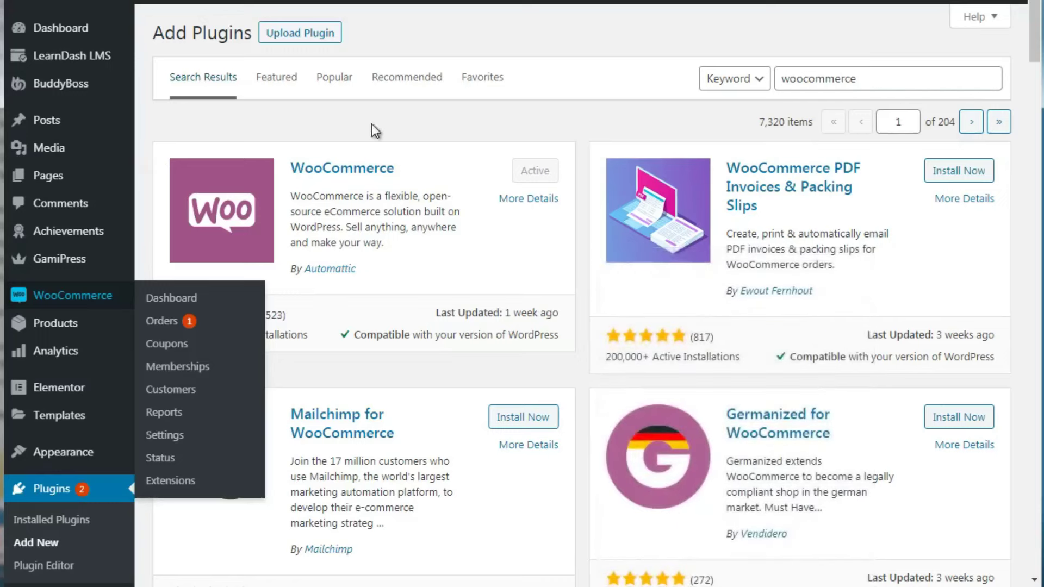
Reveal the Upload Plugin area for a .zip file above the search results
click(315, 41)
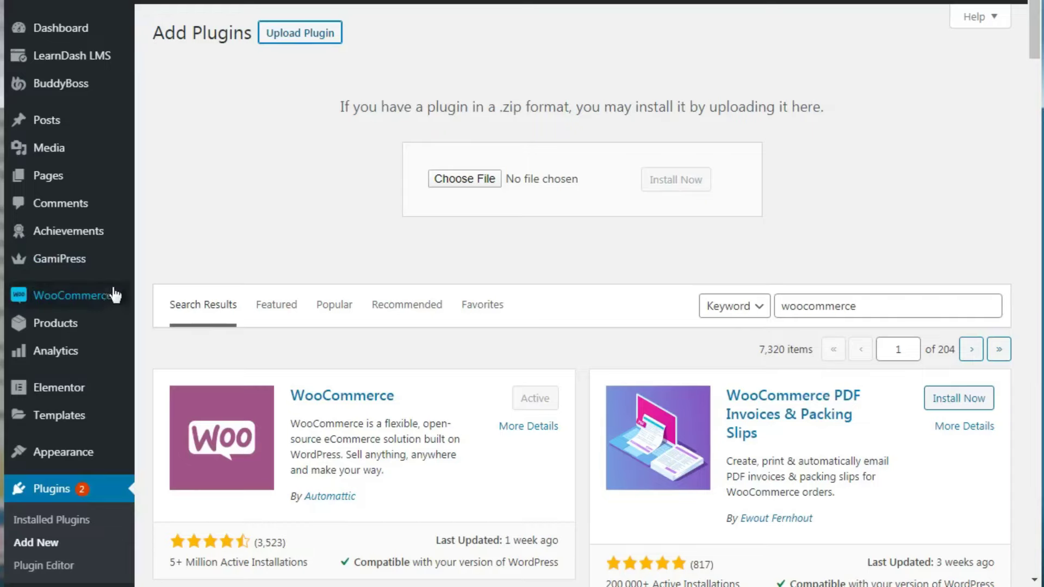
Open WooCommerce Settings on the Memberships tab, showing Hide content only restriction mode
mouse_move(109, 298)
click(185, 433)
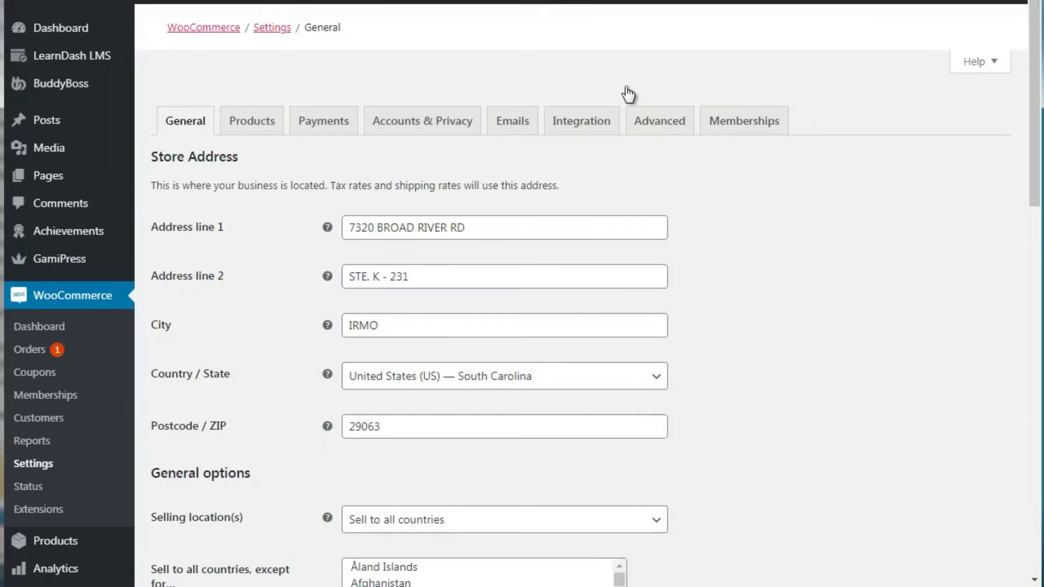
click(734, 128)
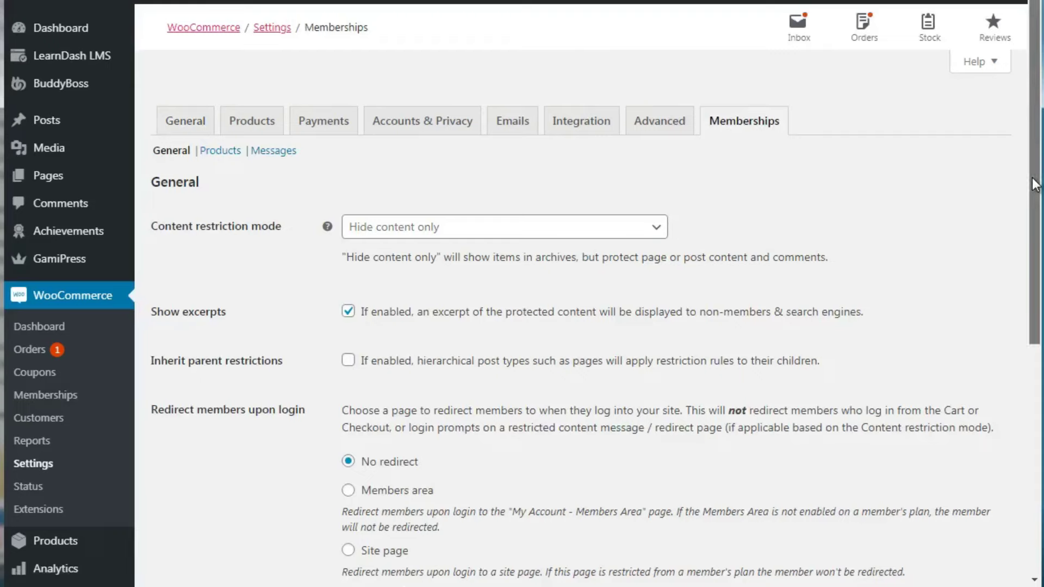
Bring up the Membership Plans list showing the 2 published plans
drag(1034, 185, 1039, 242)
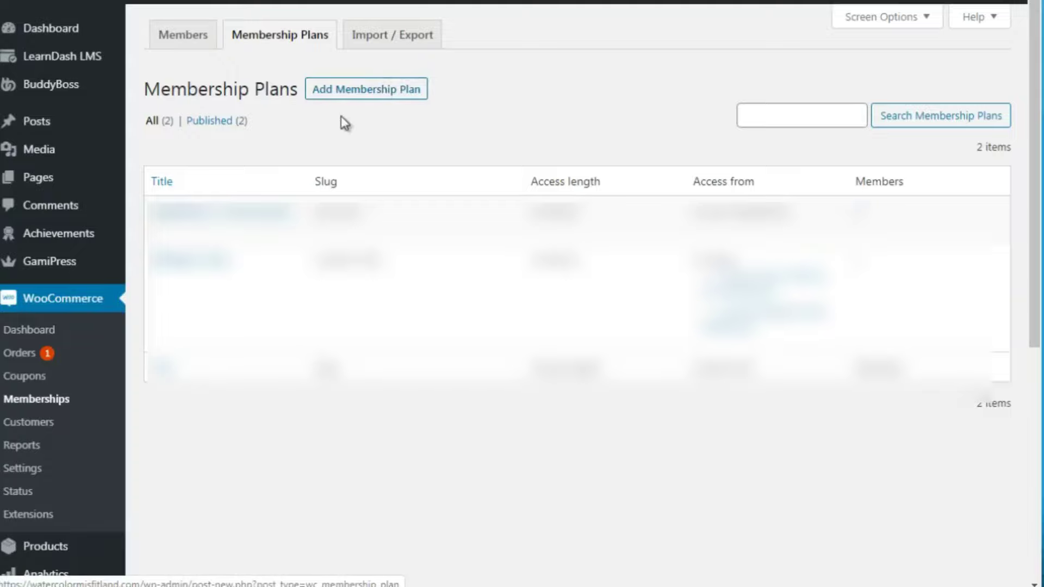
Create a new membership plan titled 'Free Level 2' with slug free-level-2-test
click(379, 91)
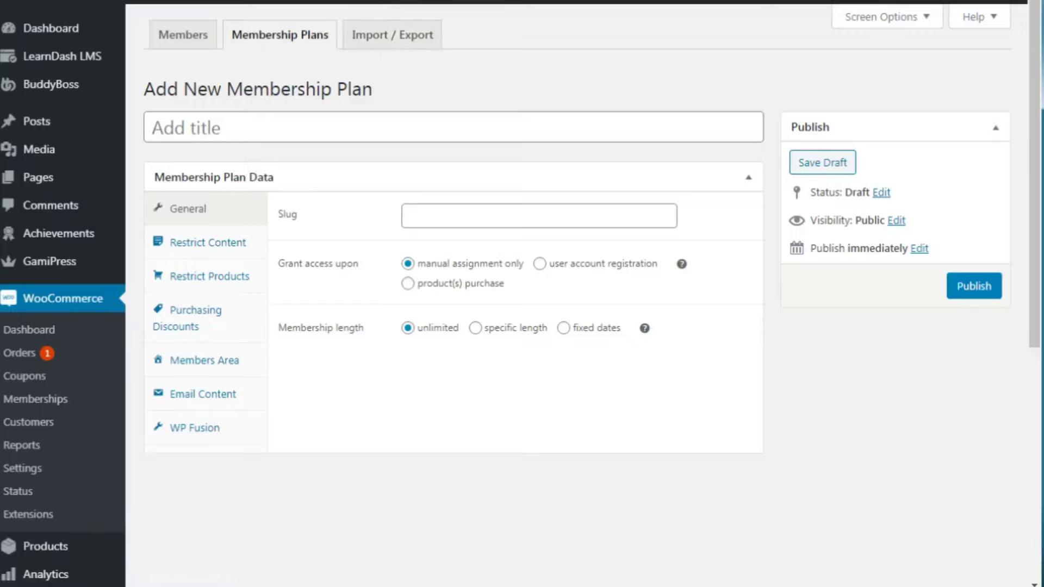
click(247, 126)
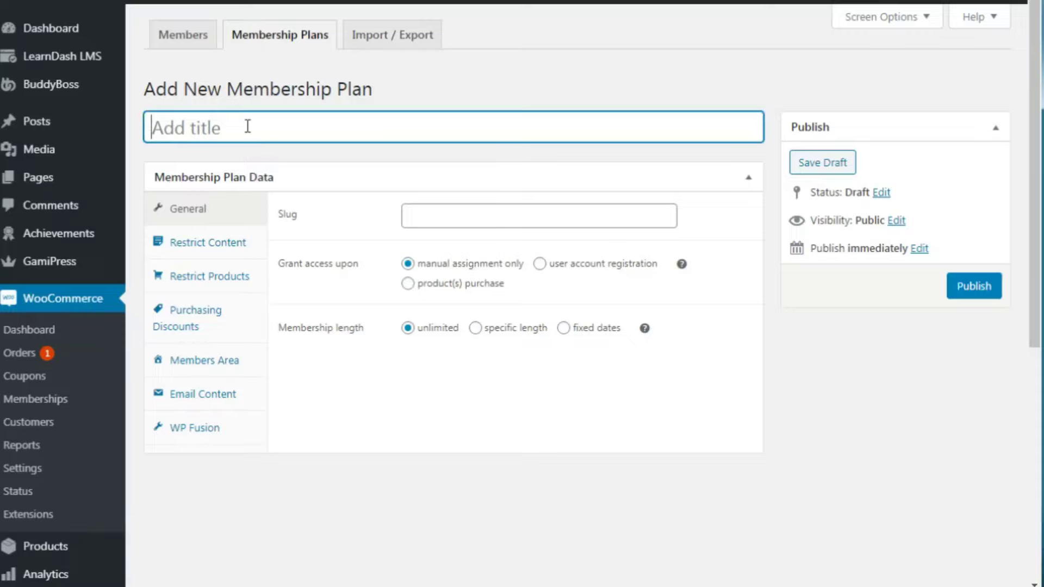
text(Free Level)
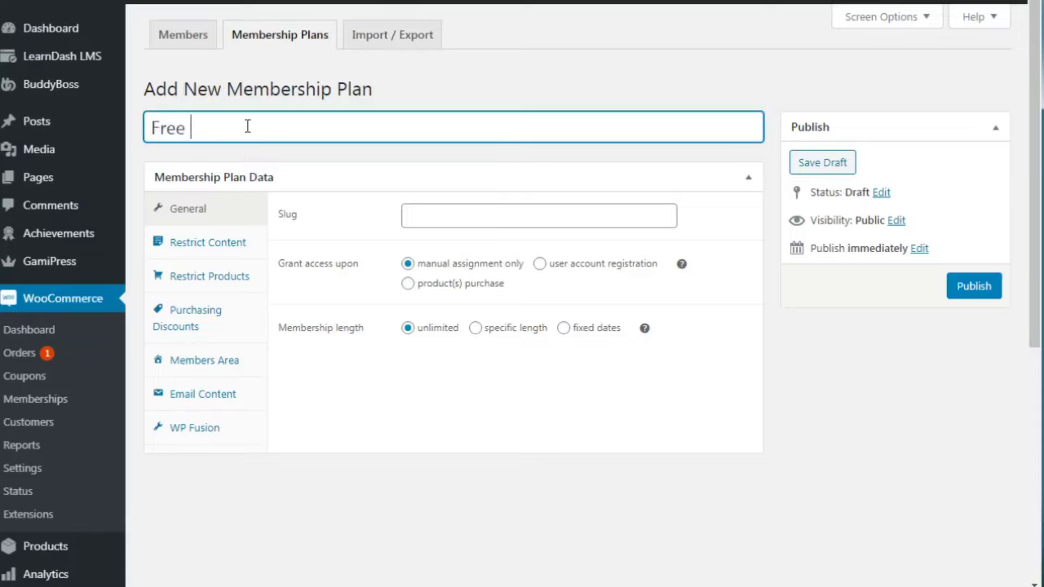
text( 2)
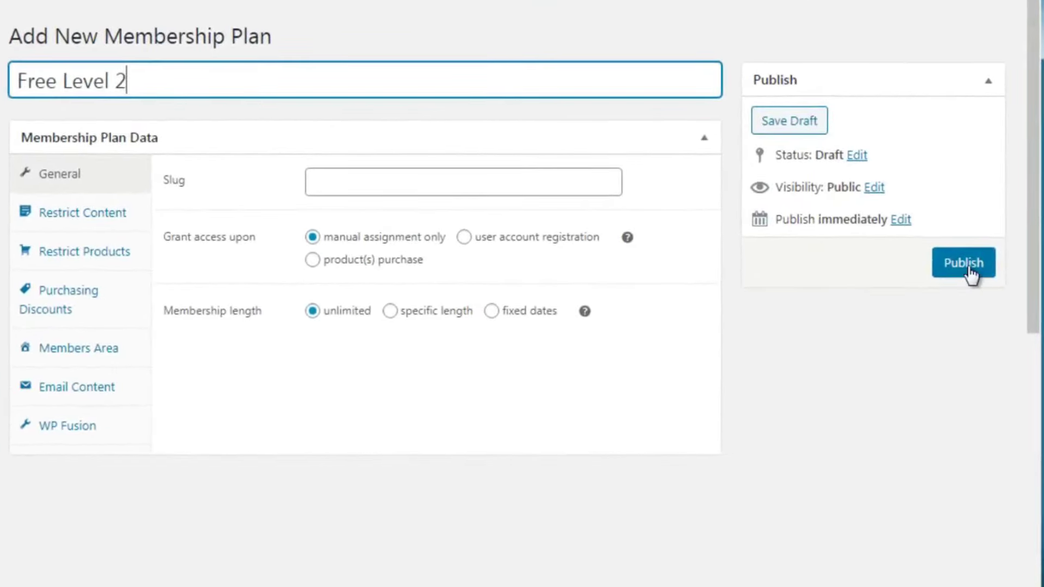
scroll(1040, 150, down, 1)
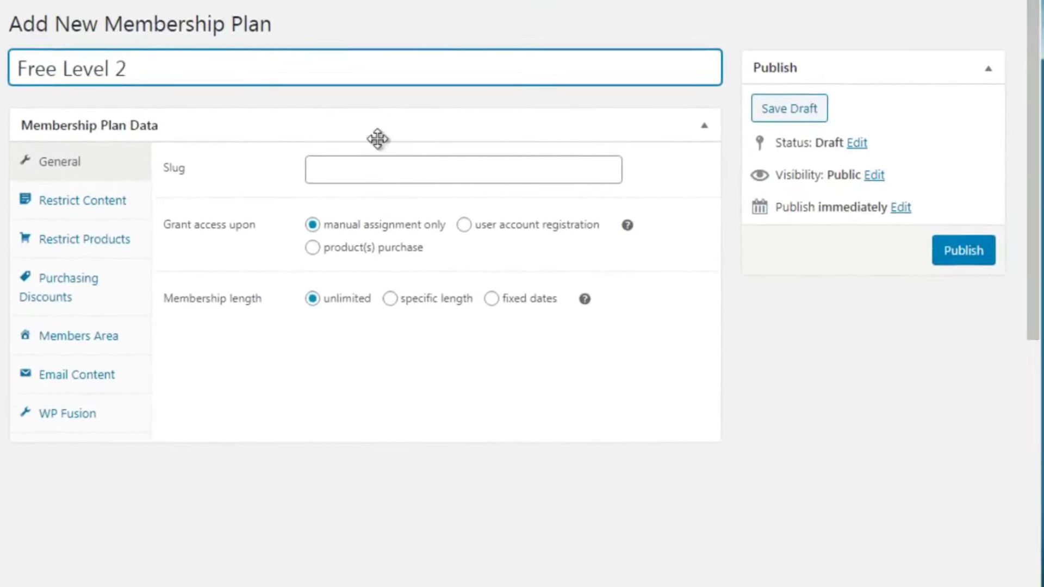
click(341, 173)
text(free)
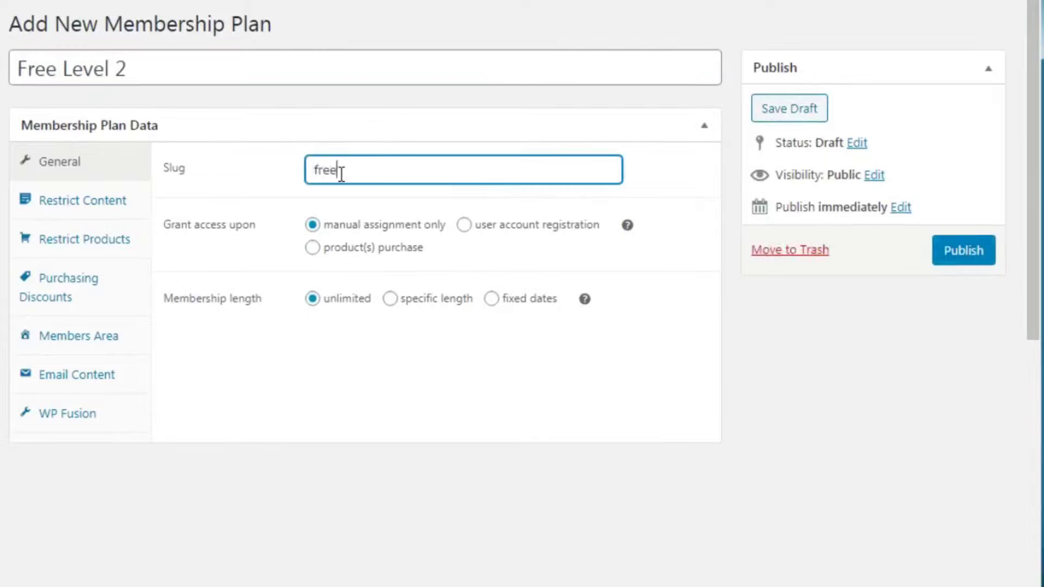
text(-level-2-test)
click(277, 434)
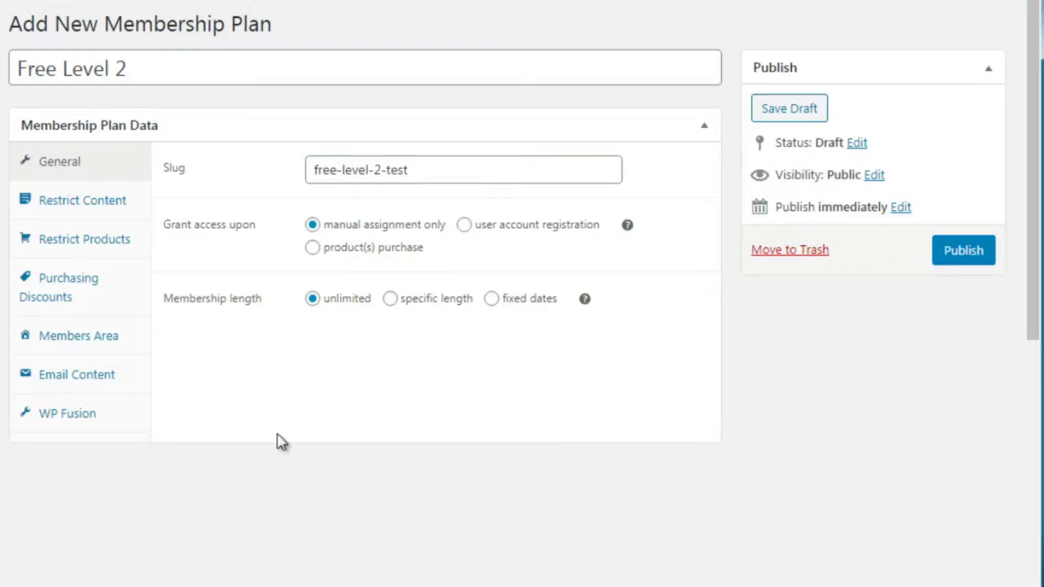
key(ctrl+plus)
key(ctrl+plus)
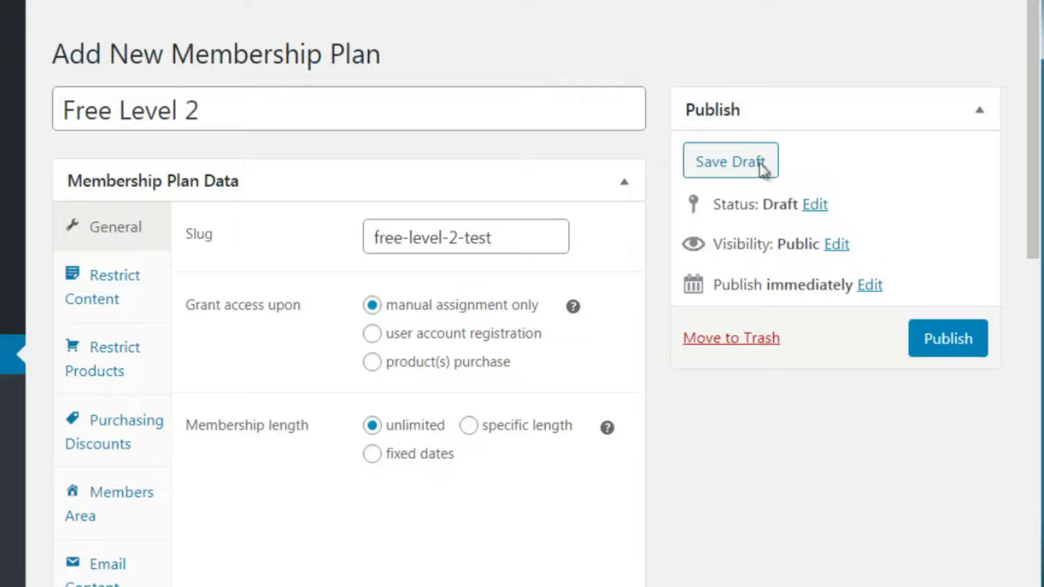
drag(1034, 103, 1034, 374)
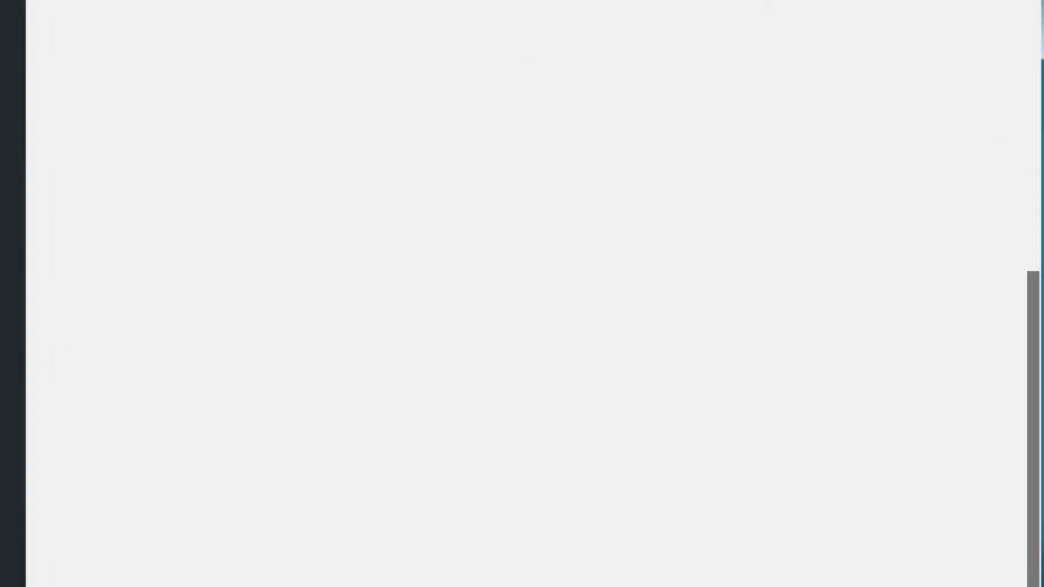
scroll(317, 547, up, 3)
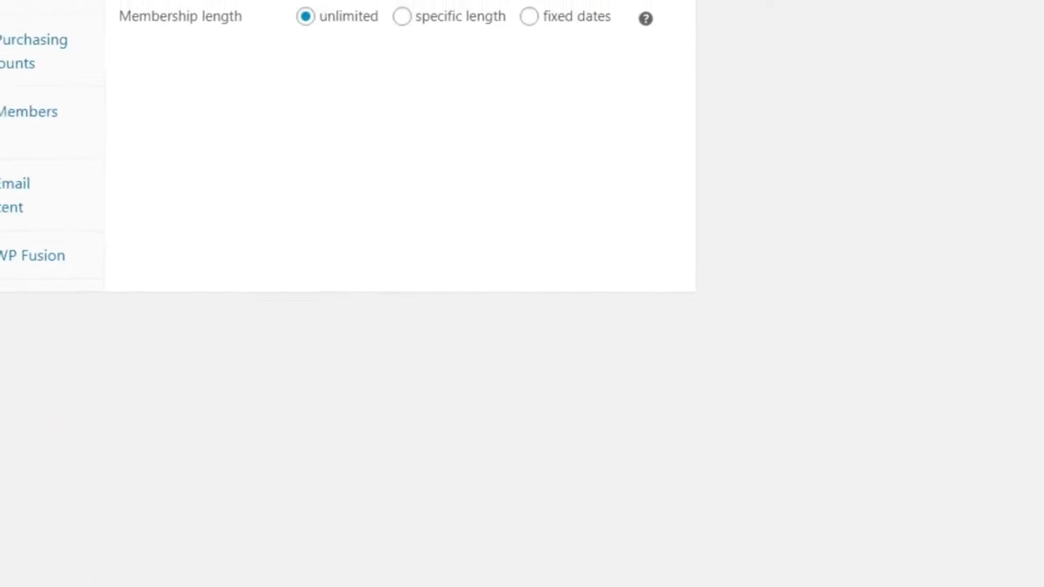
scroll(381, 293, up, 5)
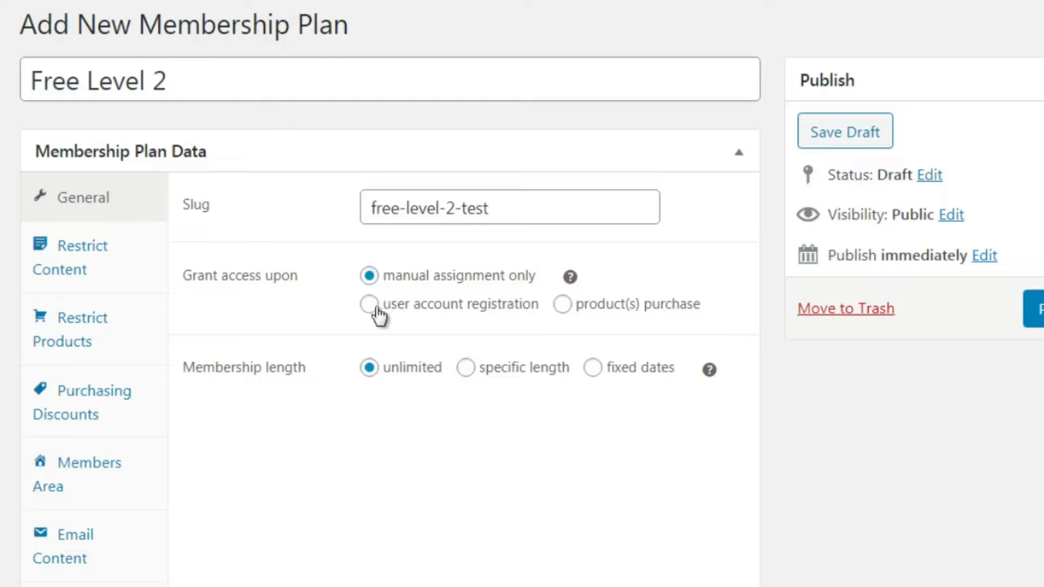
Grant membership on user account registration, then view the plan's empty Restrict Content rules
click(429, 307)
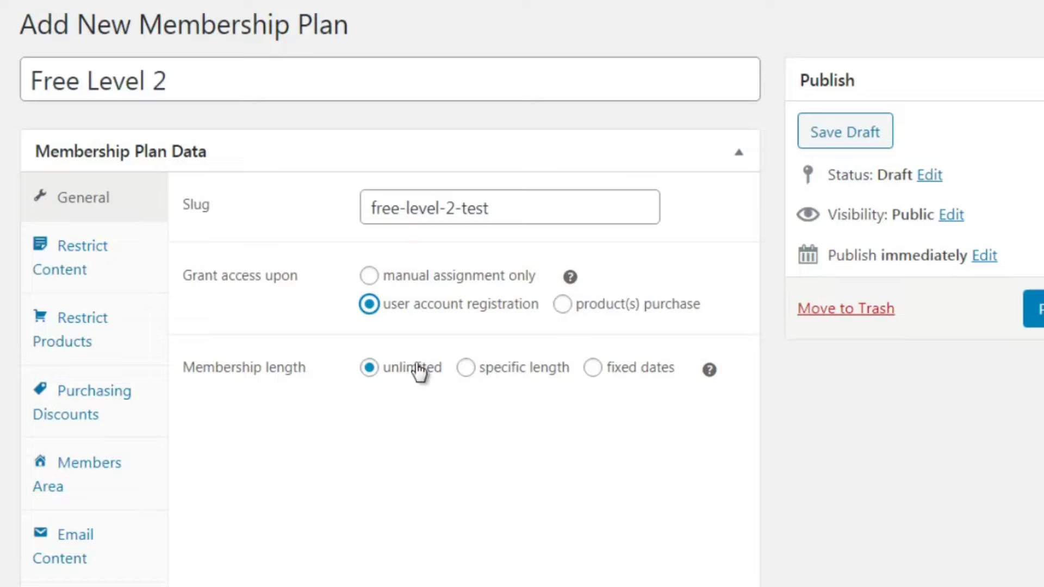
click(138, 266)
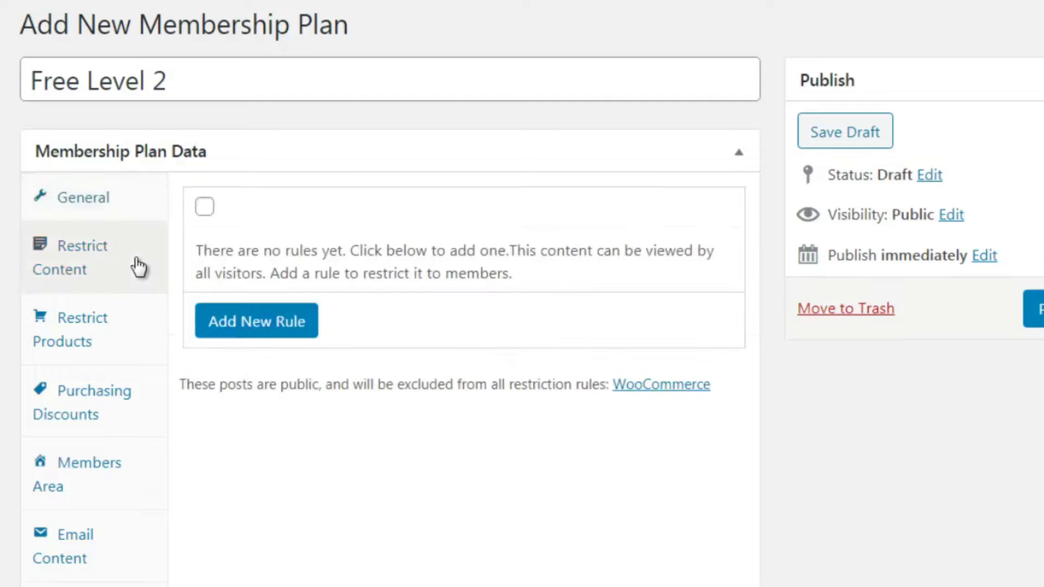
click(139, 216)
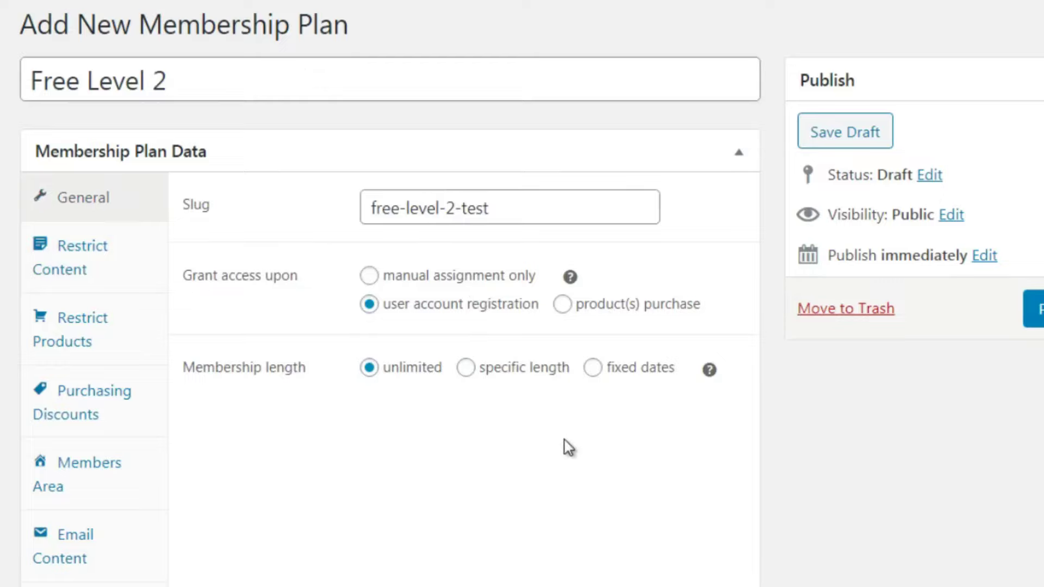
click(100, 268)
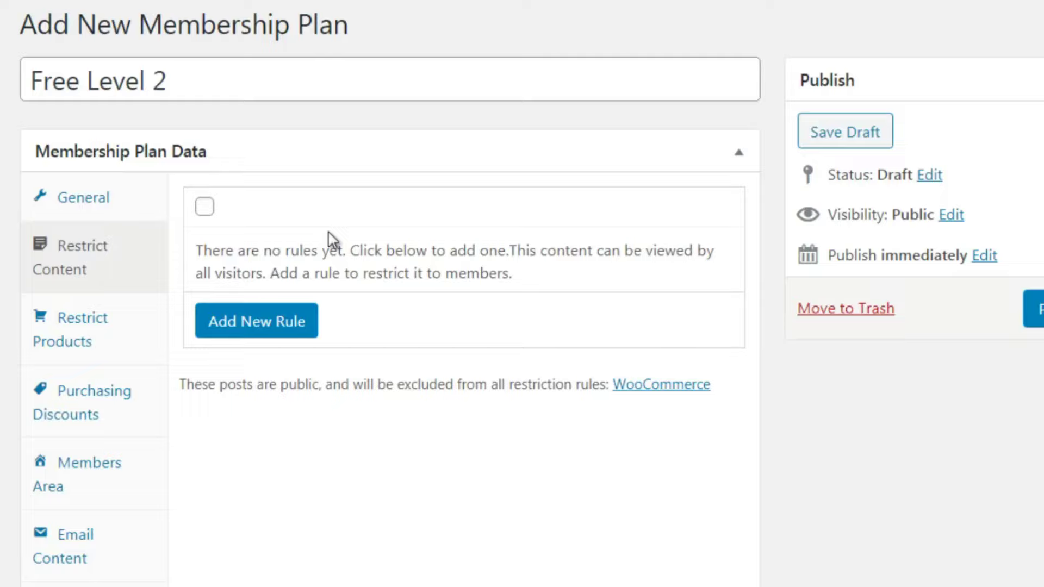
Add a new content restriction rule for Free Level 2 with type Pages, accessible immediately
click(206, 211)
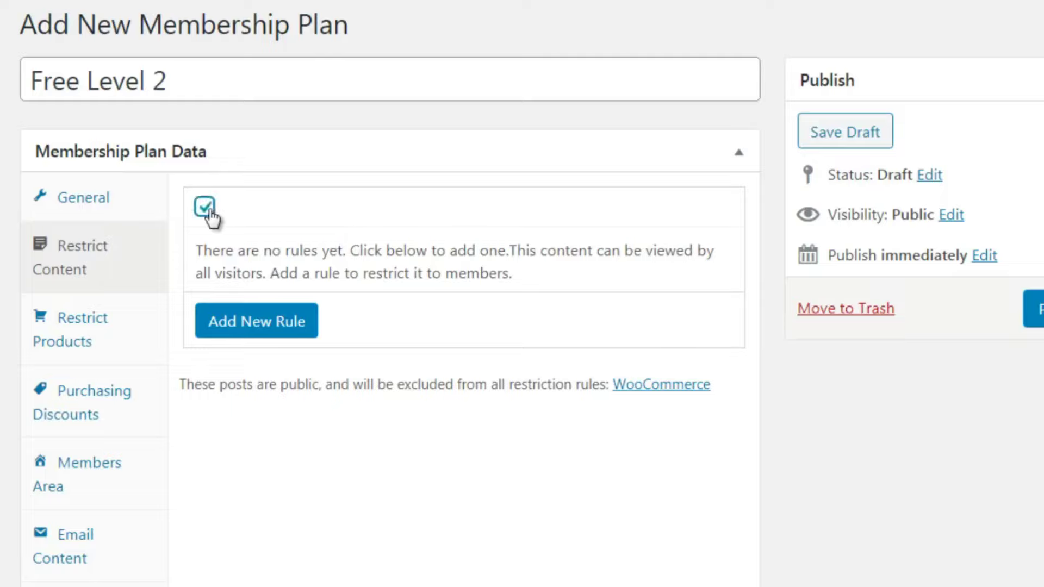
click(279, 325)
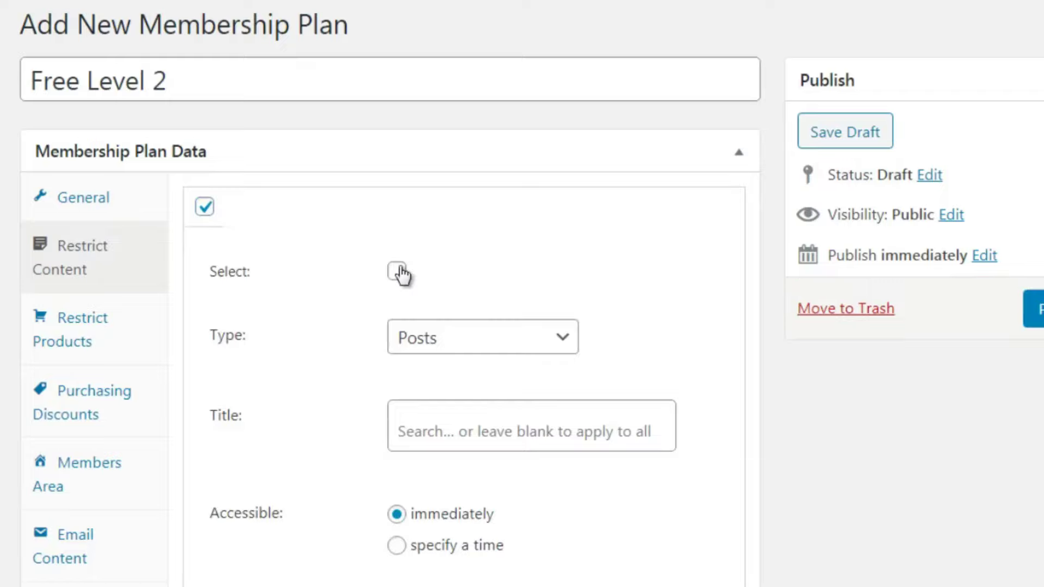
click(431, 350)
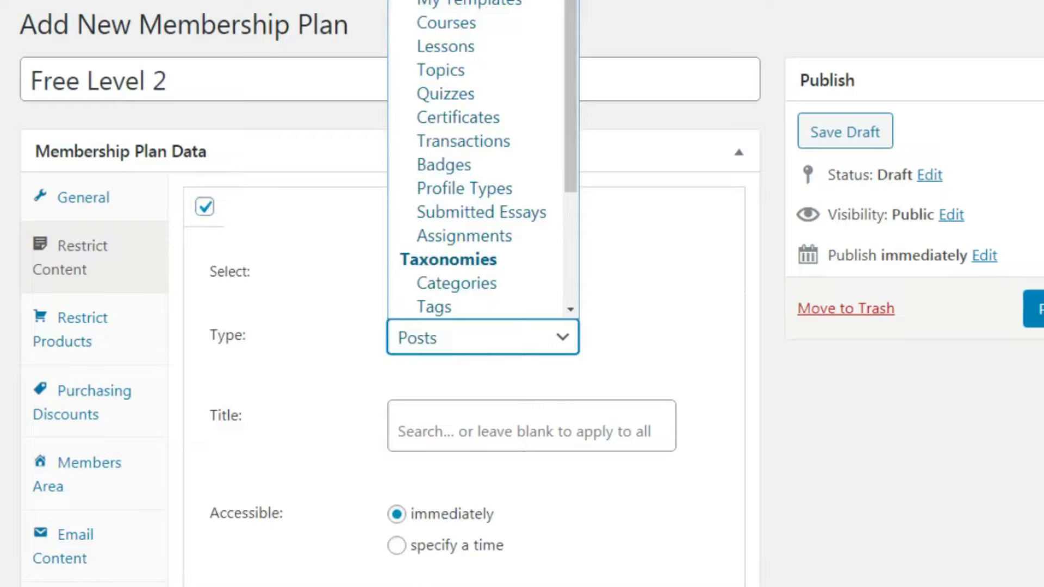
key(Down)
key(Return)
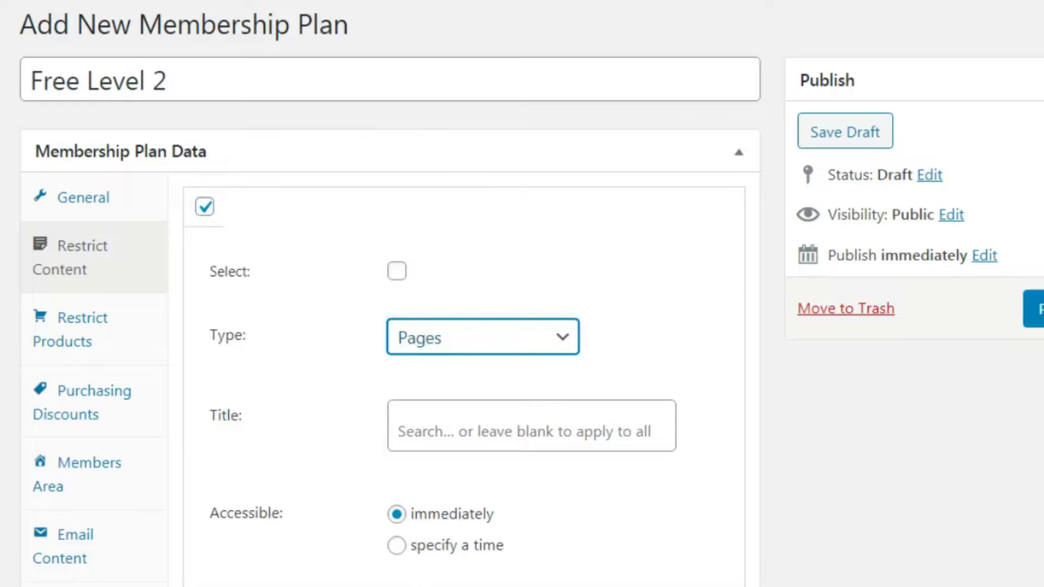
scroll(883, 251, down, 3)
click(774, 242)
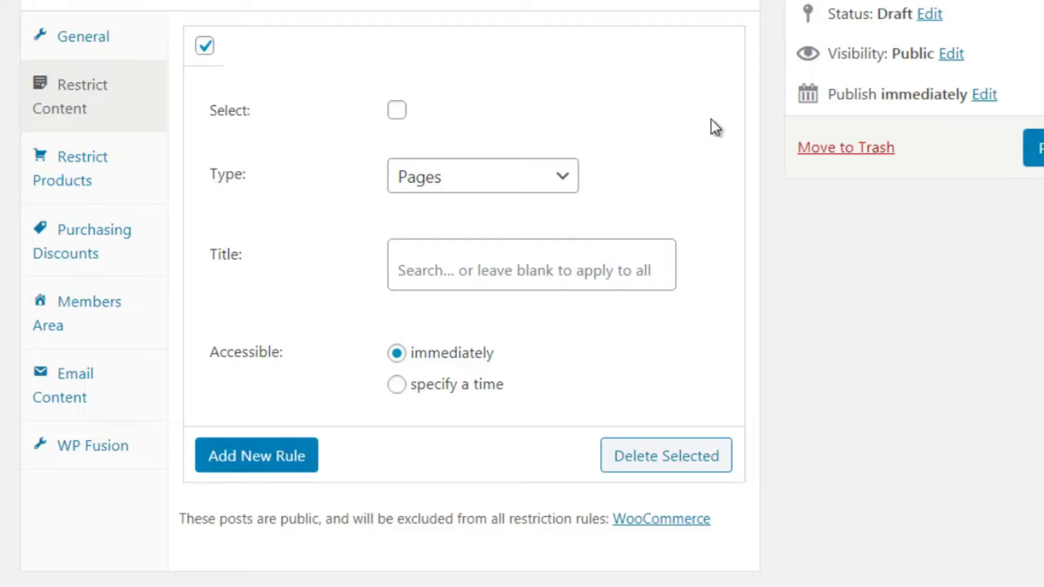
Keep the rule as Pages, toggle access to a set time and back to immediately, then view Restrict Products
click(437, 190)
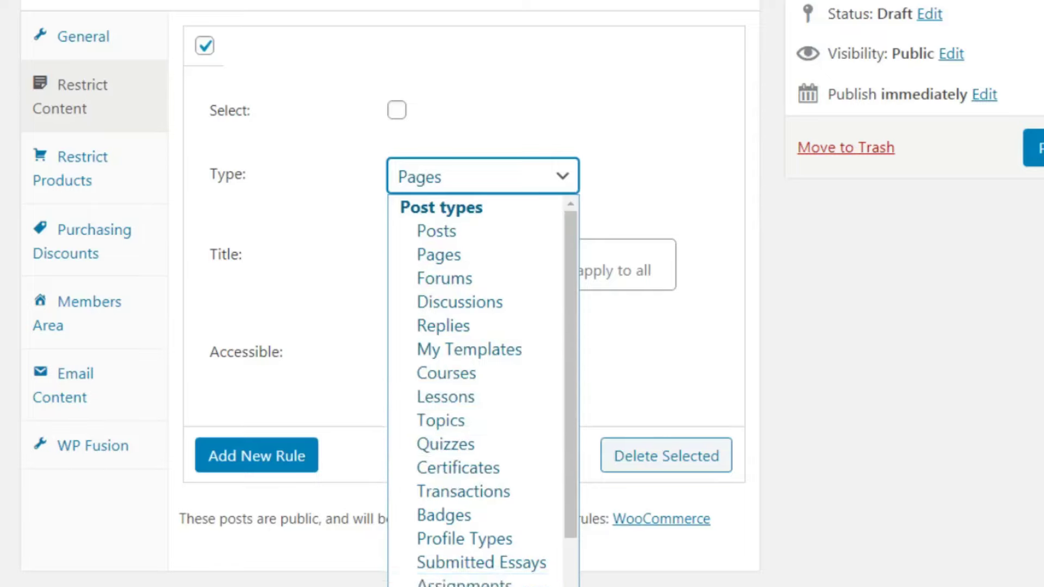
click(772, 303)
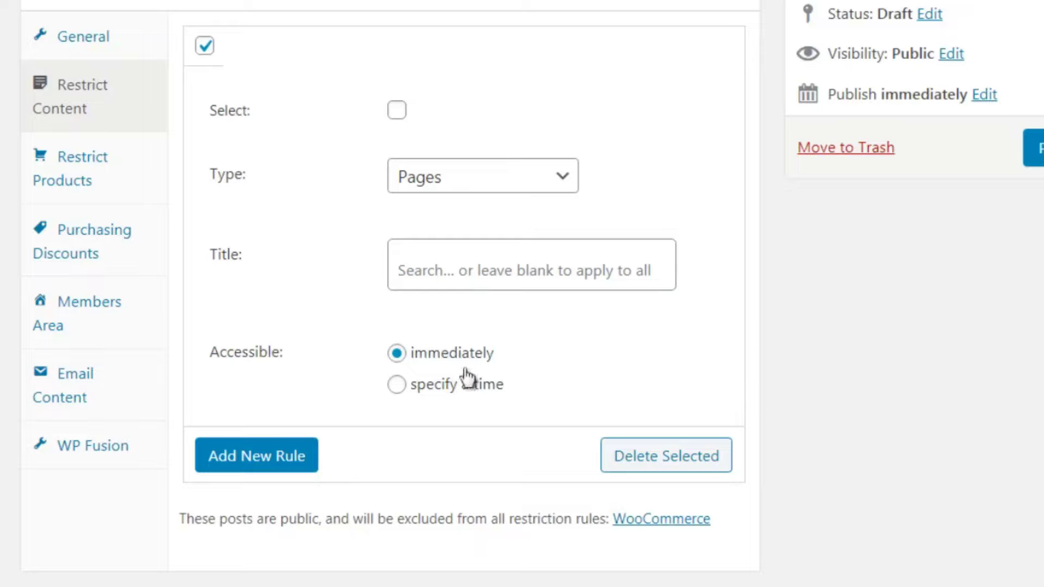
click(427, 392)
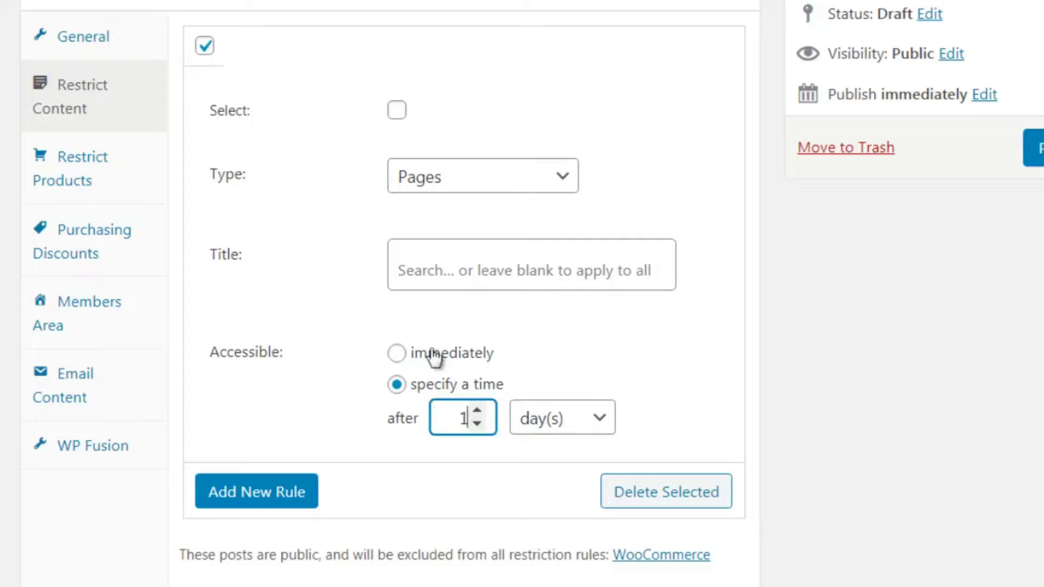
click(481, 353)
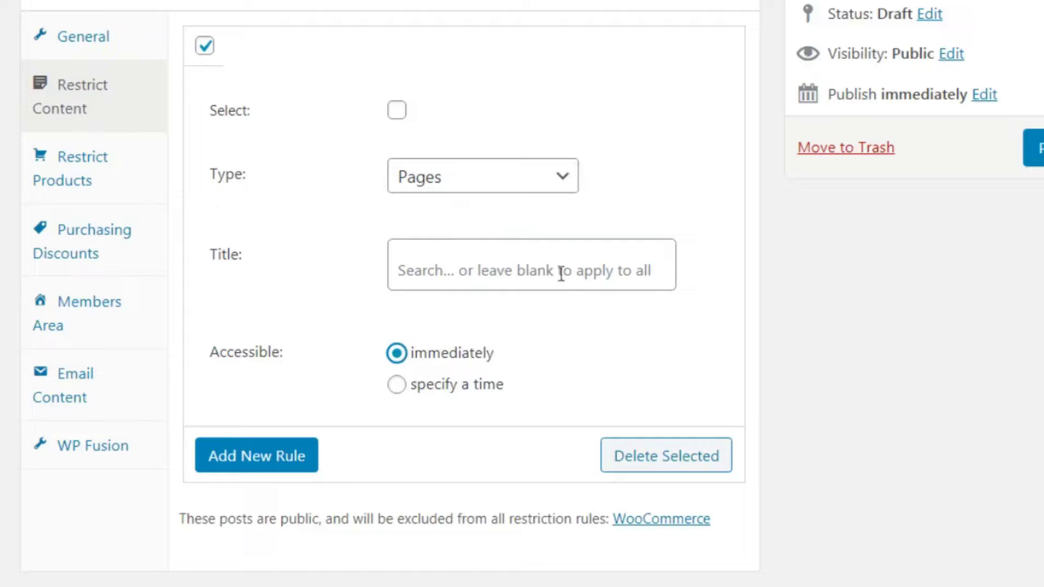
click(147, 174)
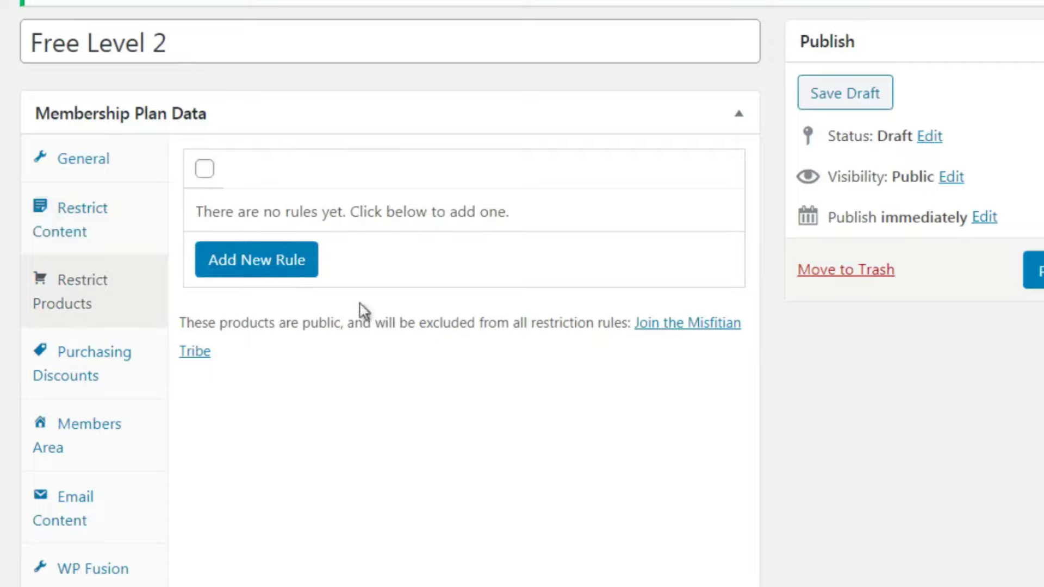
Add a product restriction rule of type Products where only members can view, and select it
click(289, 265)
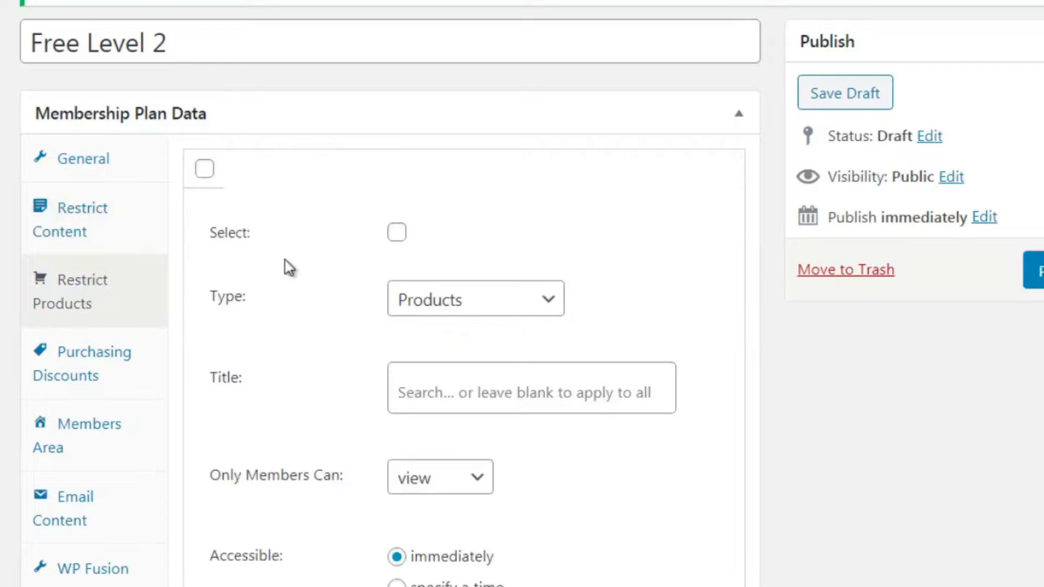
click(424, 302)
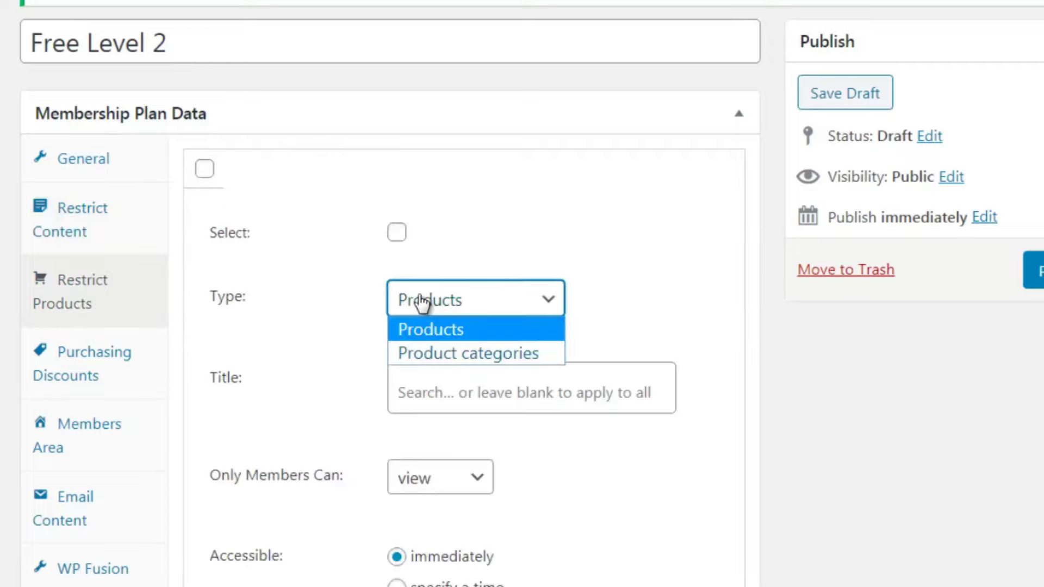
click(179, 282)
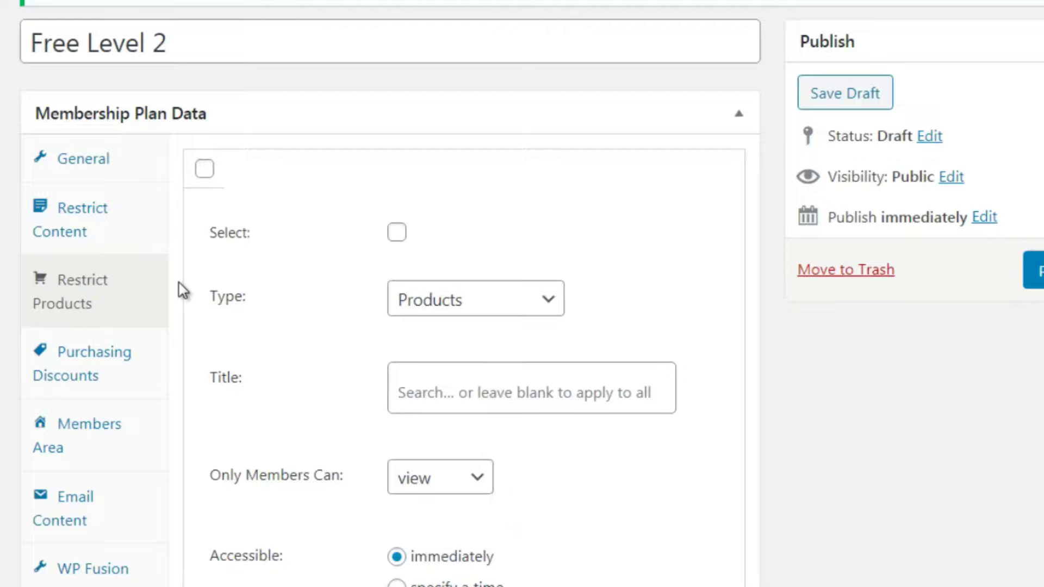
drag(179, 282, 354, 109)
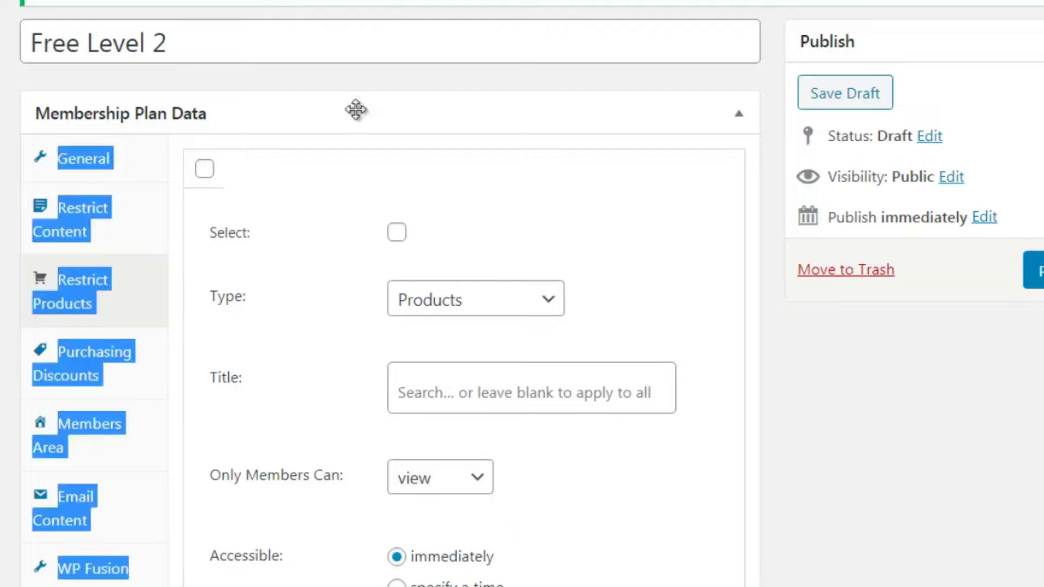
click(356, 114)
click(394, 109)
click(580, 86)
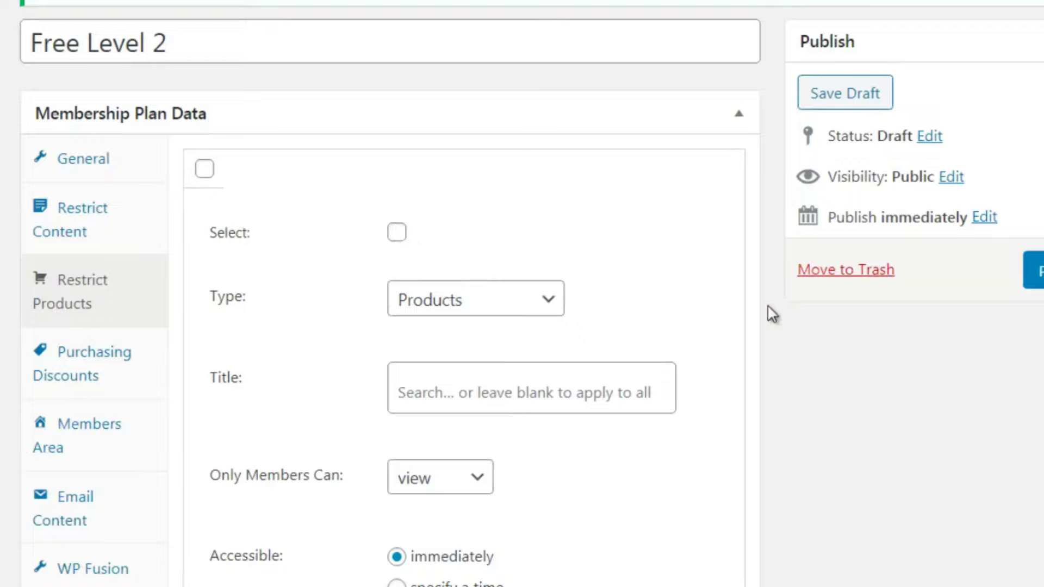
scroll(816, 302, down, 1)
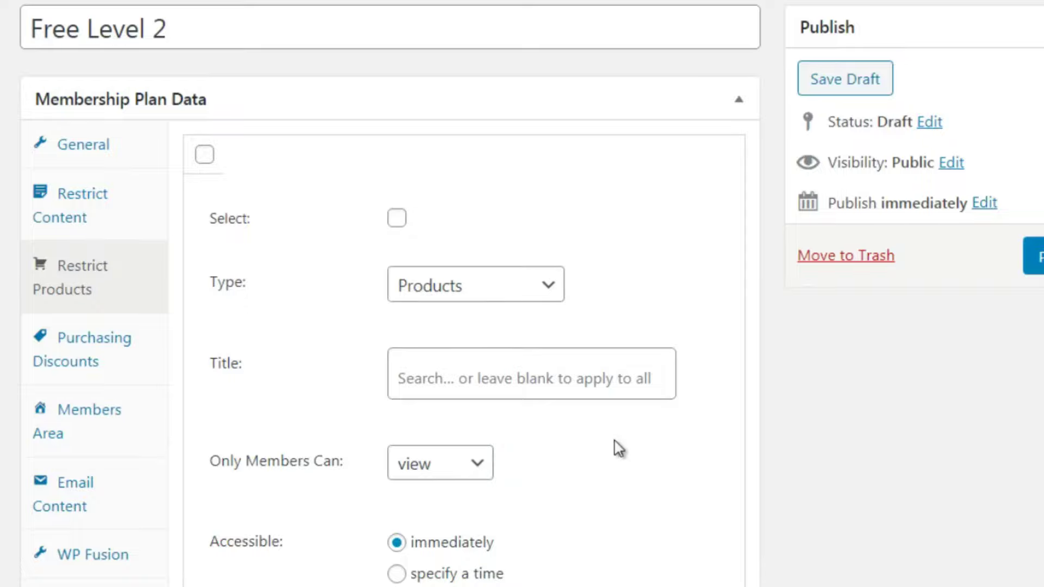
click(396, 218)
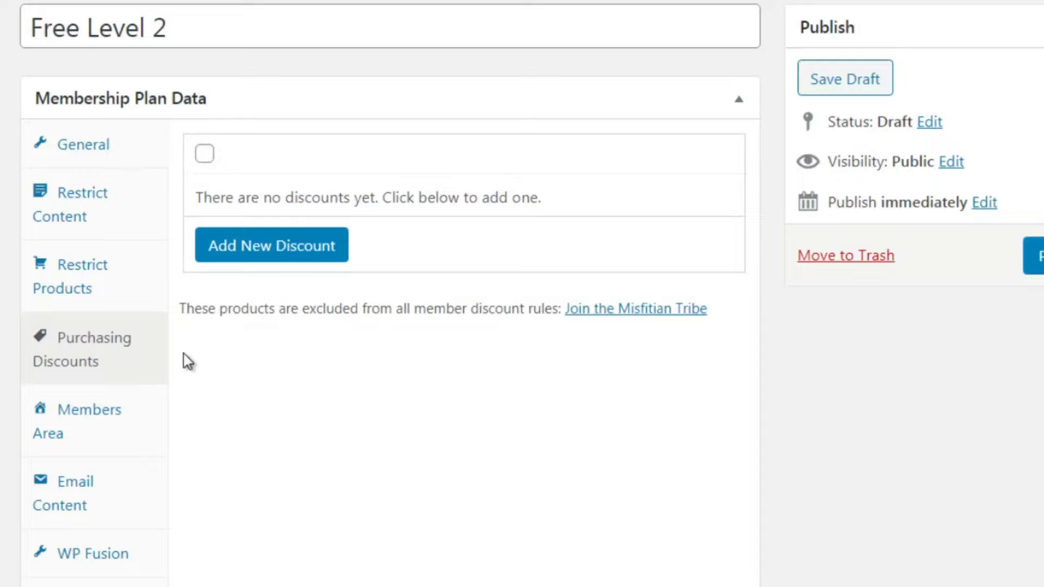
Add a percentage (%) purchasing discount on Products, then move to the Members Area settings
click(295, 249)
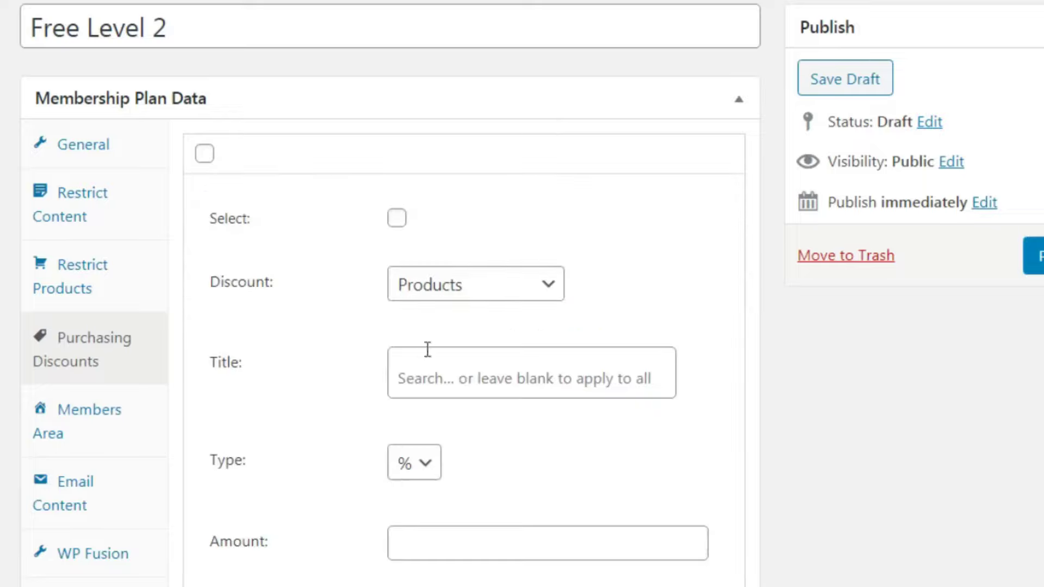
click(427, 301)
click(338, 350)
click(425, 462)
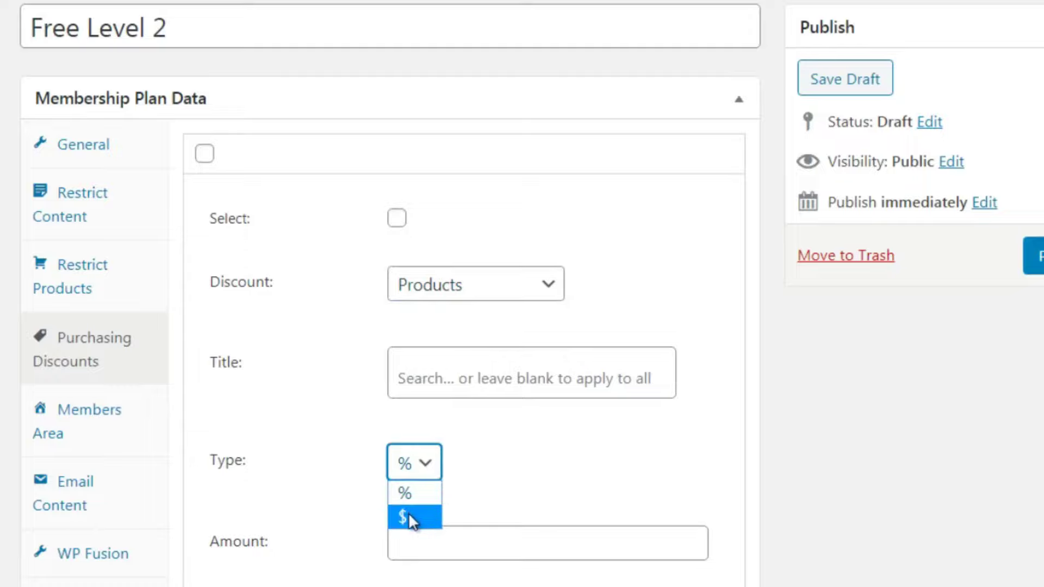
click(186, 429)
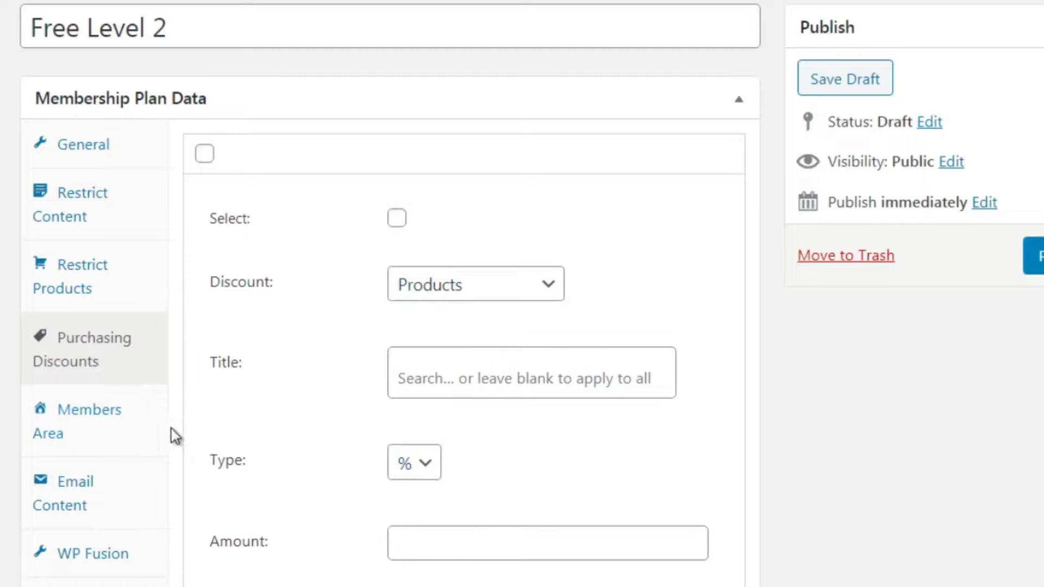
click(139, 425)
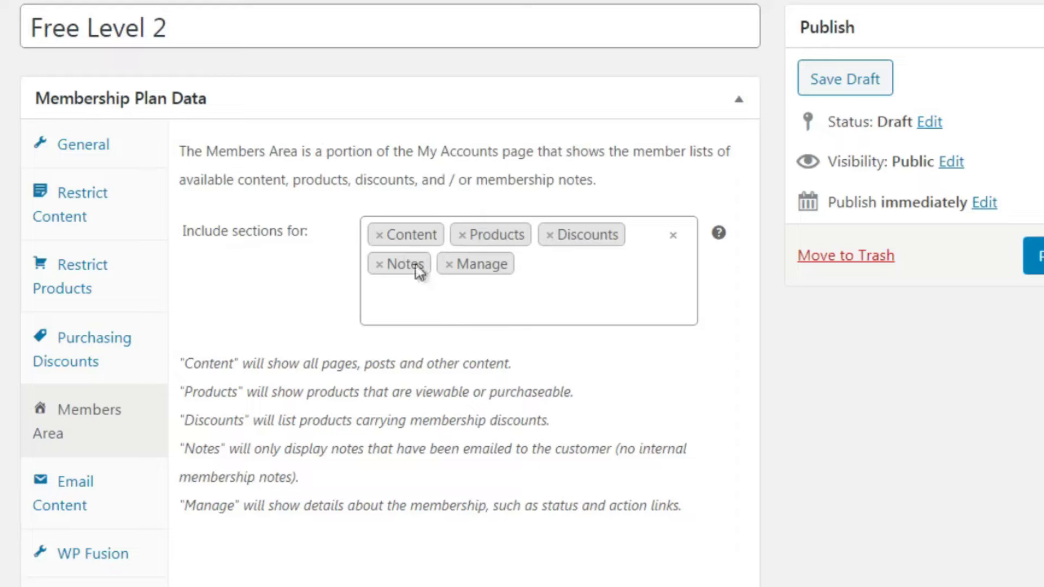
Remove Content, Products, Discounts, Notes and Manage from the members area Include sections
click(379, 235)
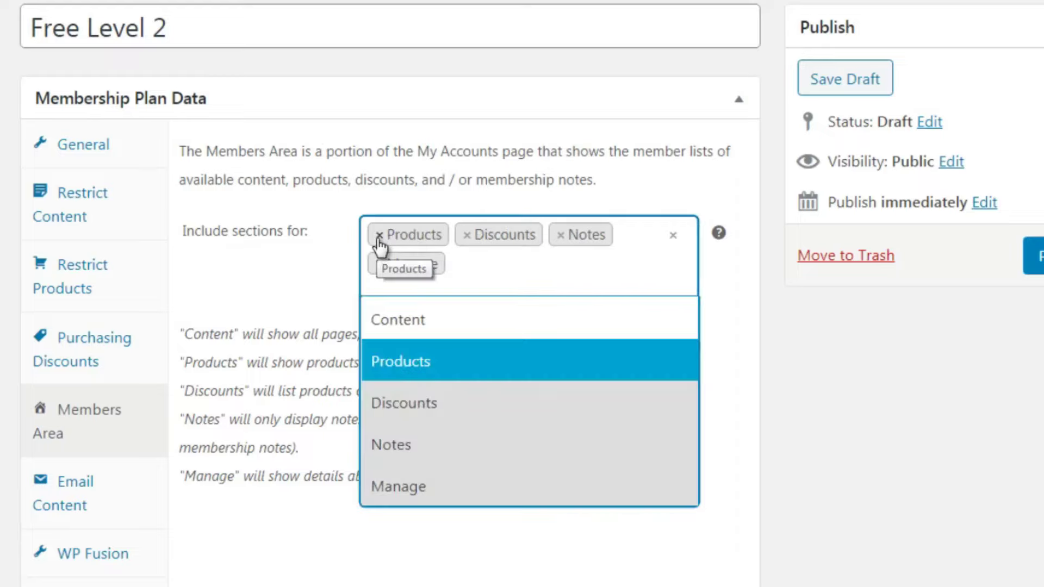
click(379, 235)
click(379, 234)
click(379, 235)
click(379, 235)
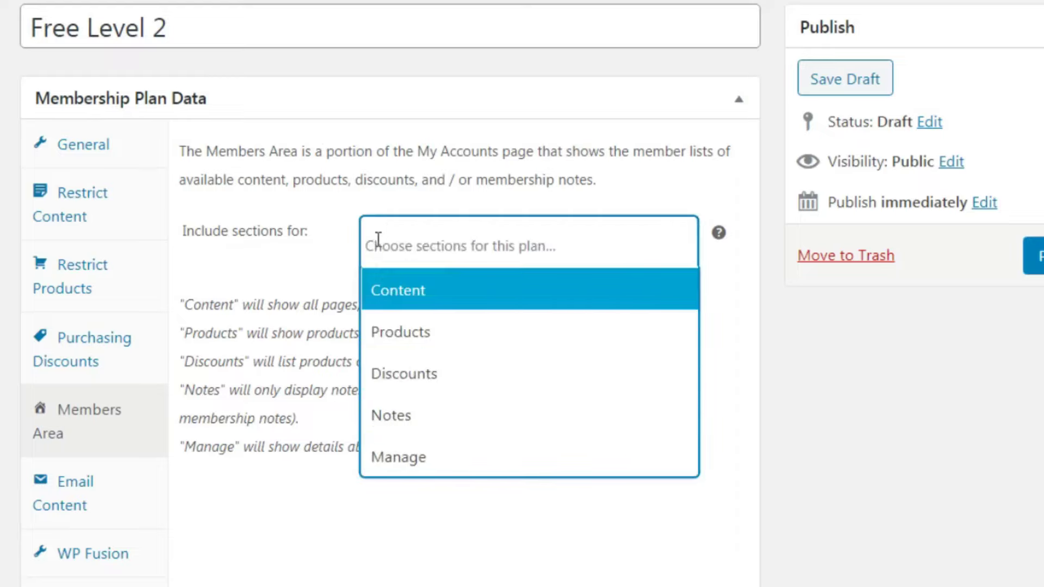
click(321, 526)
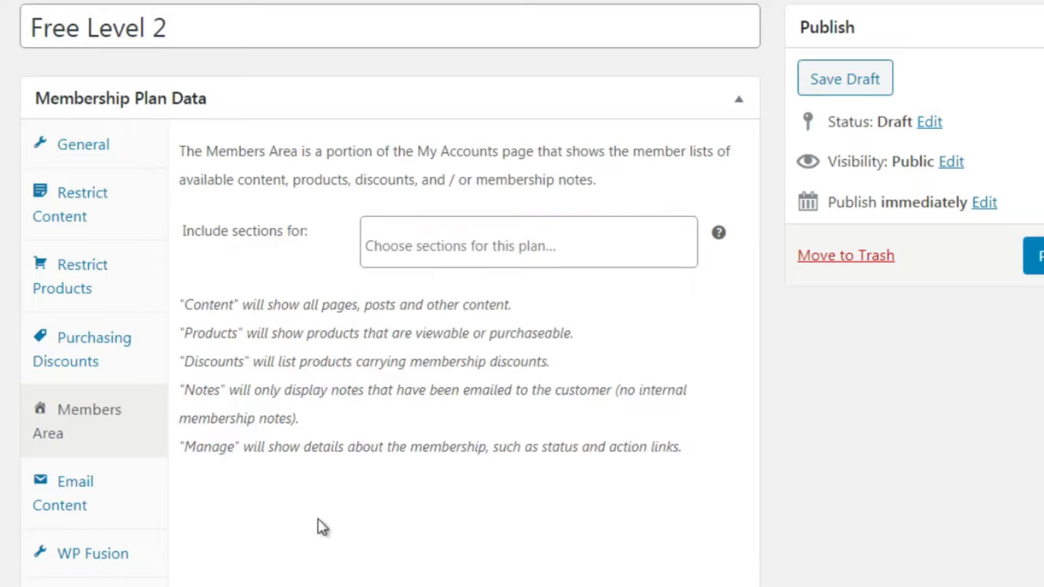
Include Products, Discounts, Notes and Manage in the members area, then view Email Content
click(441, 243)
click(426, 337)
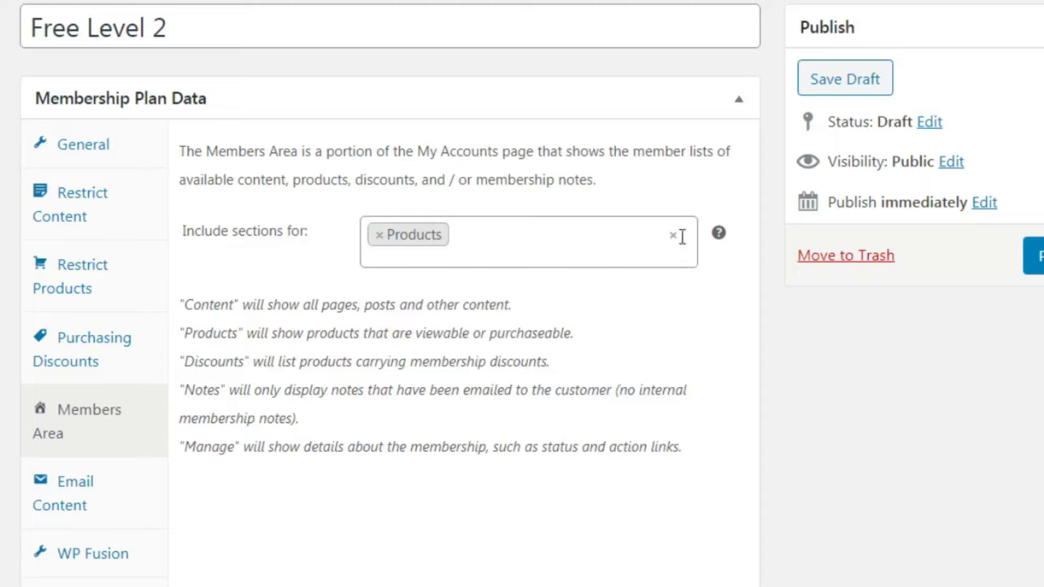
click(462, 242)
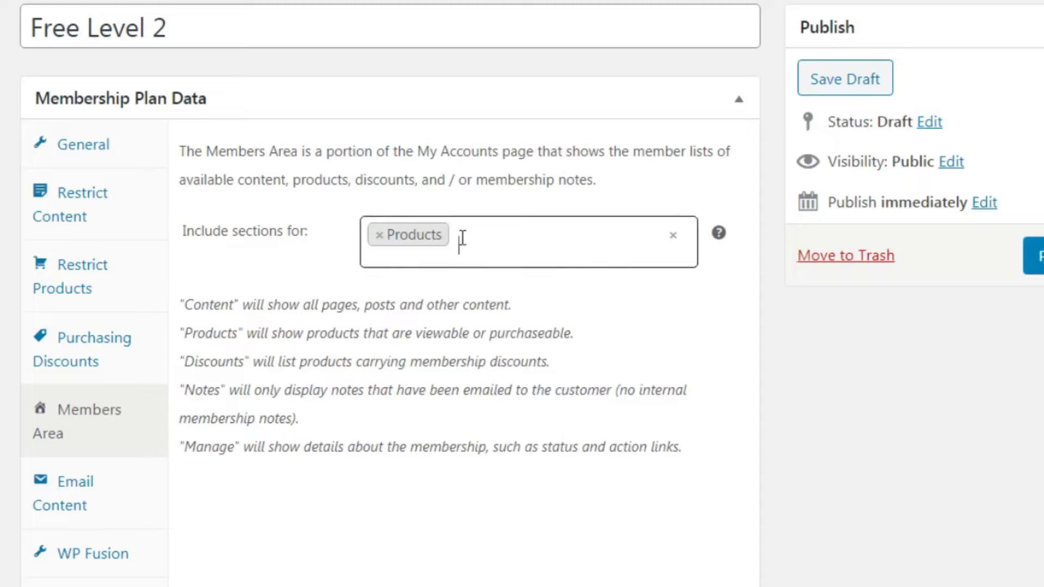
click(447, 382)
click(587, 239)
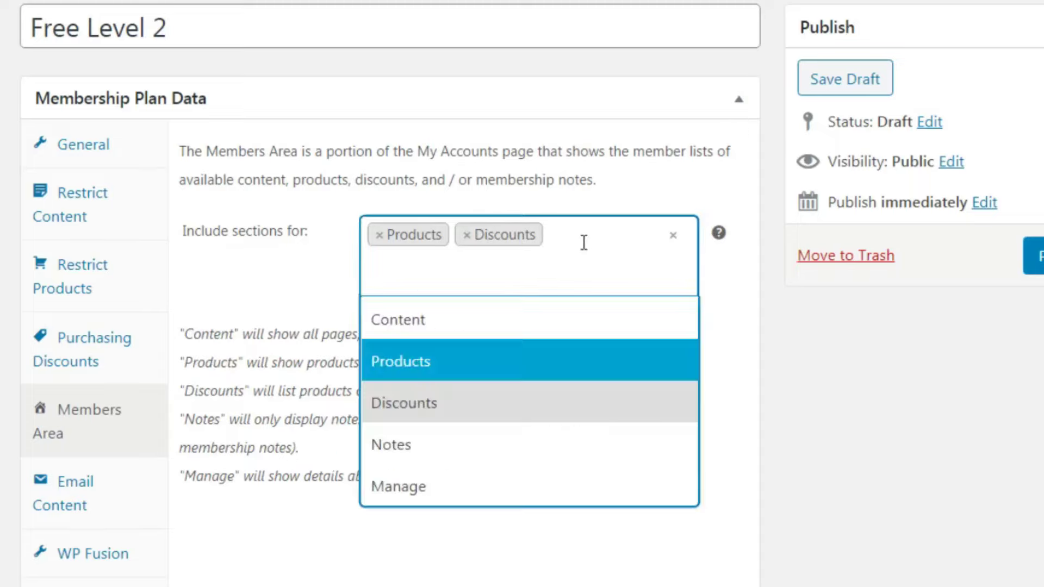
click(470, 462)
click(568, 269)
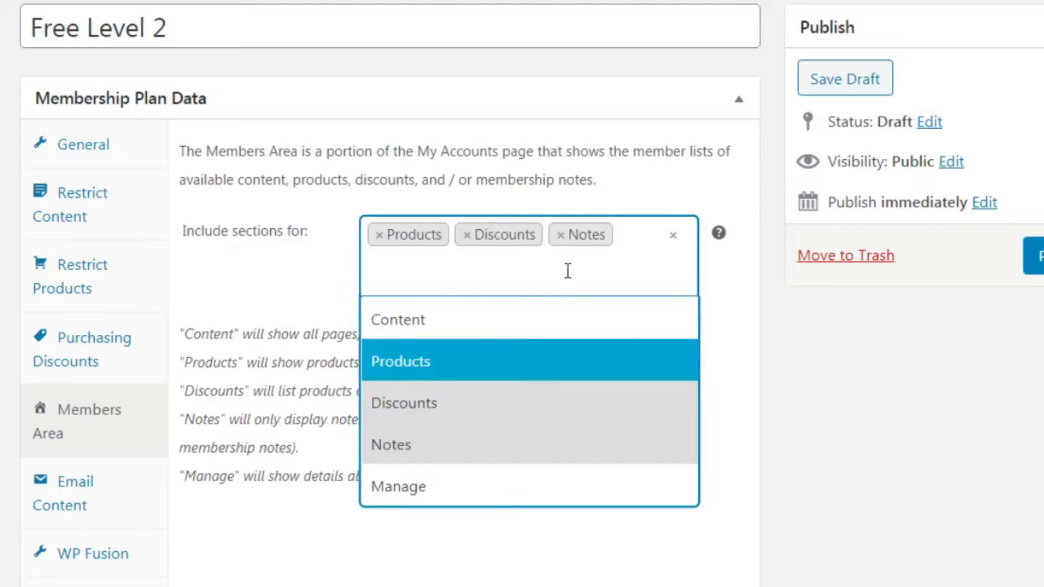
click(486, 497)
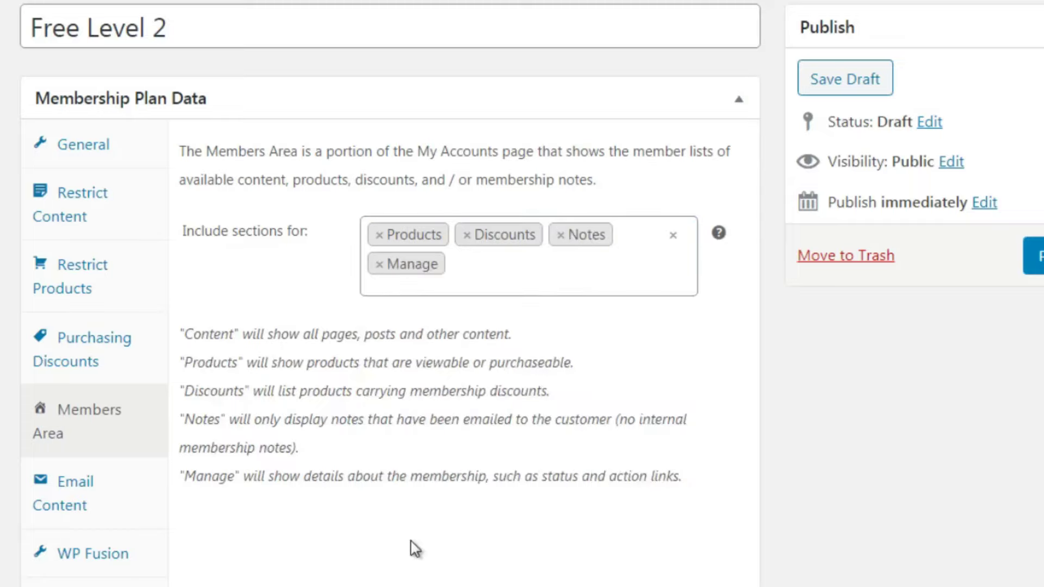
click(137, 508)
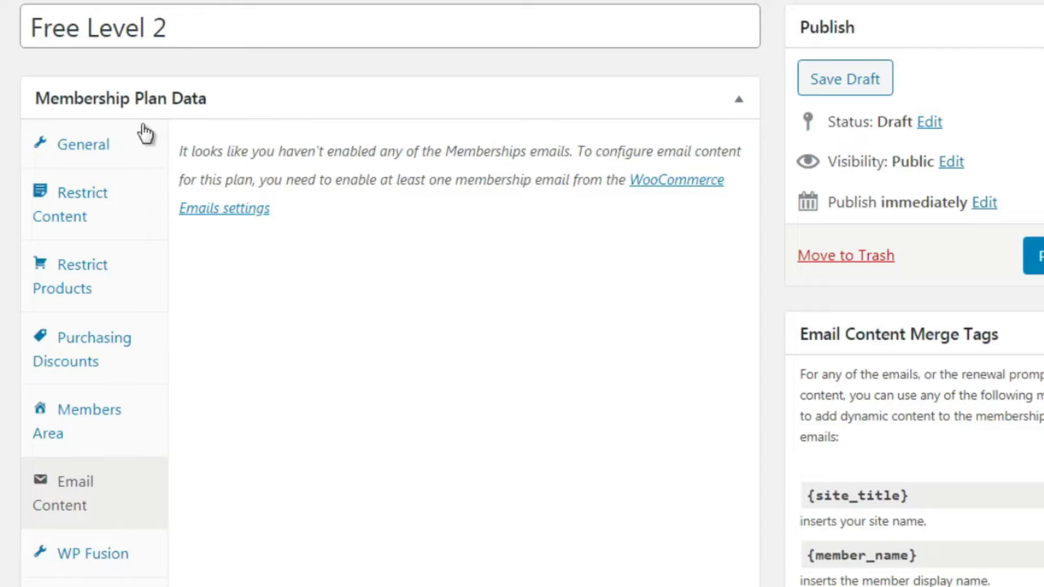
Retitle the plan from Free Level 2 to 'Premium - $97 one time fee (all access pass)'
click(146, 152)
drag(196, 31, 12, 43)
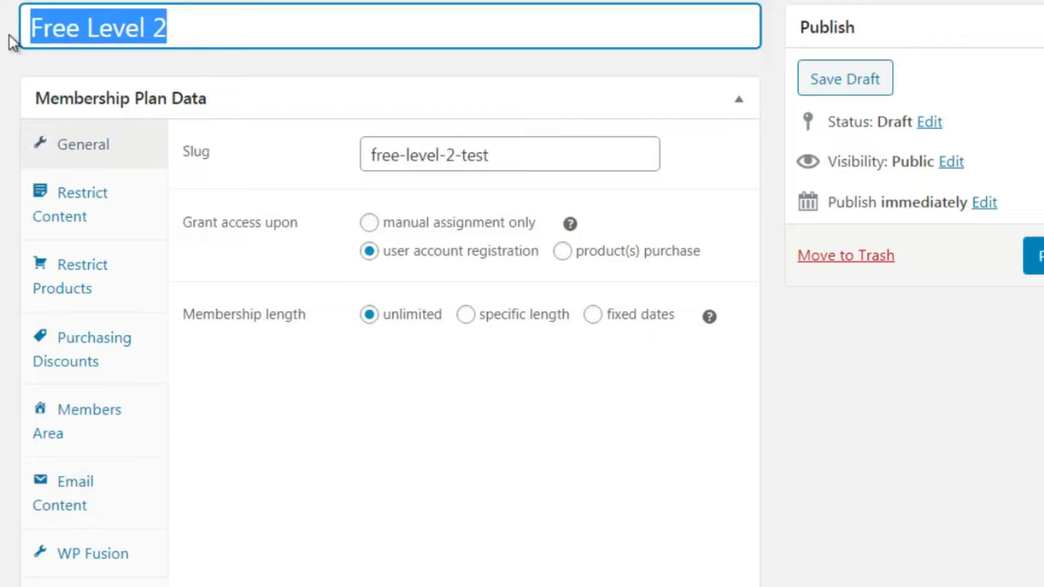
text(Premi)
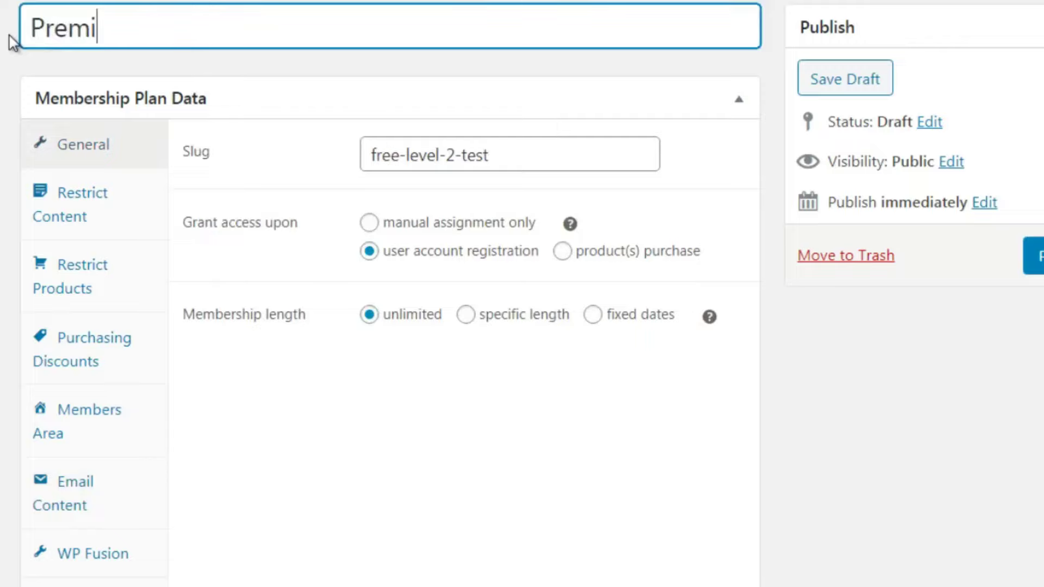
text(um - $97)
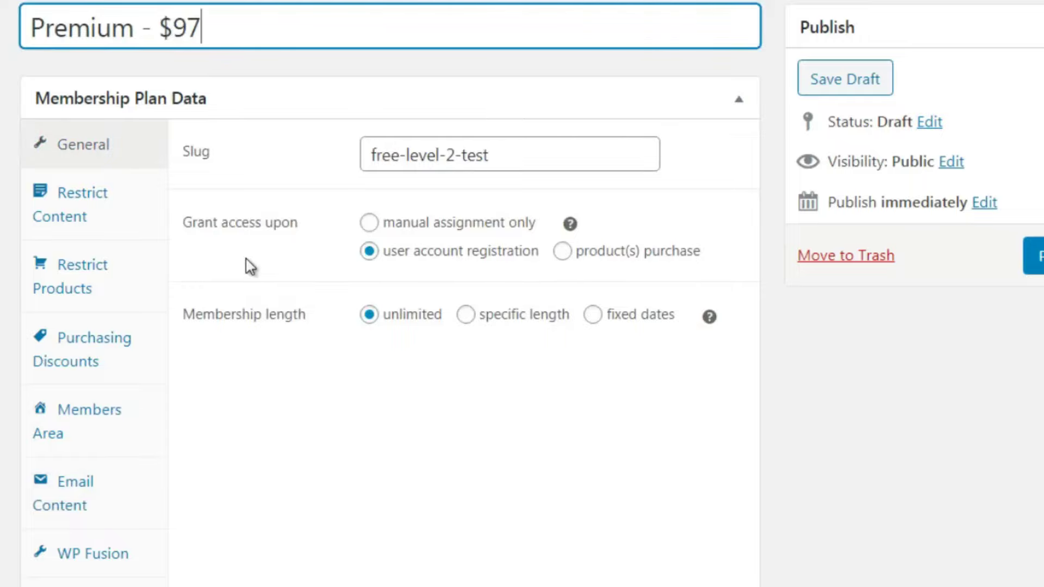
text( one time )
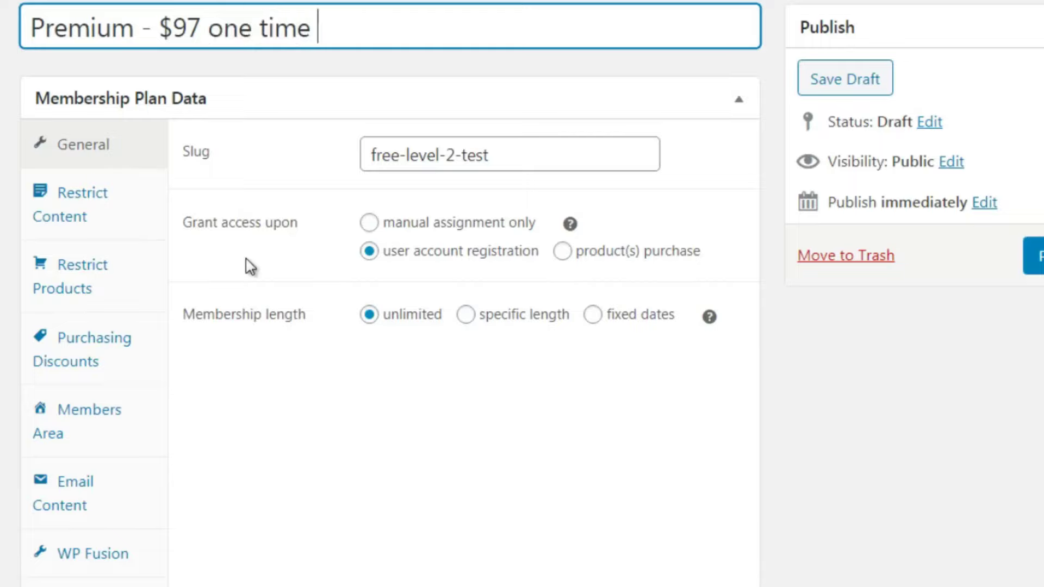
text(fee (all access pass))
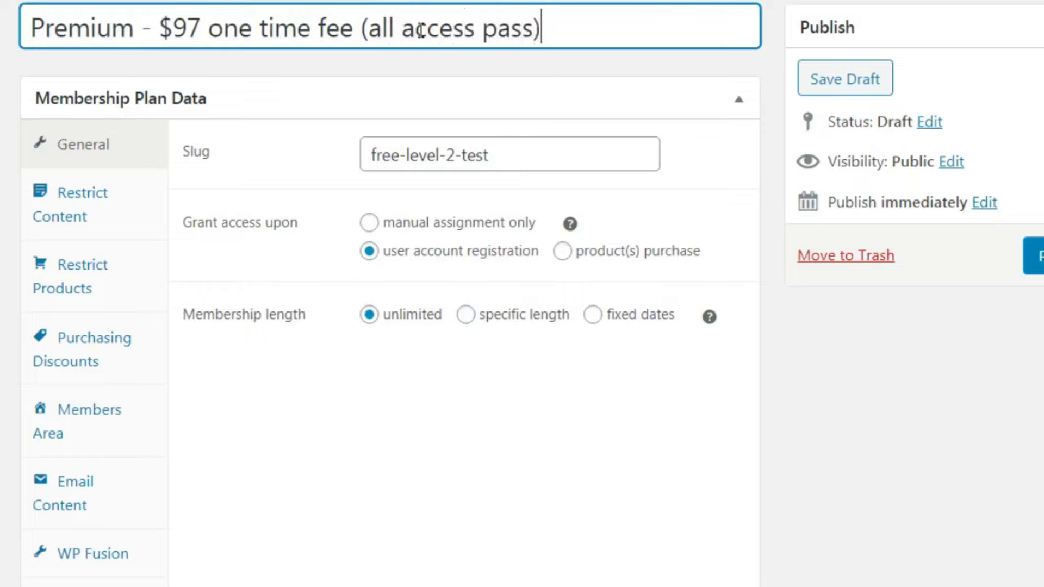
Change the slug to premium-level and grant access upon product(s) purchase
click(342, 420)
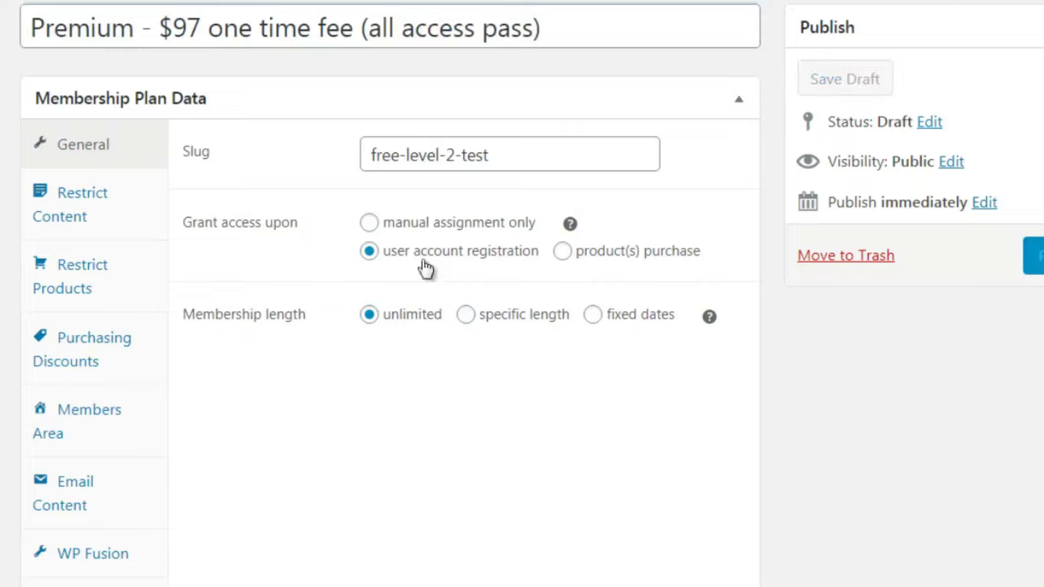
drag(517, 154, 333, 129)
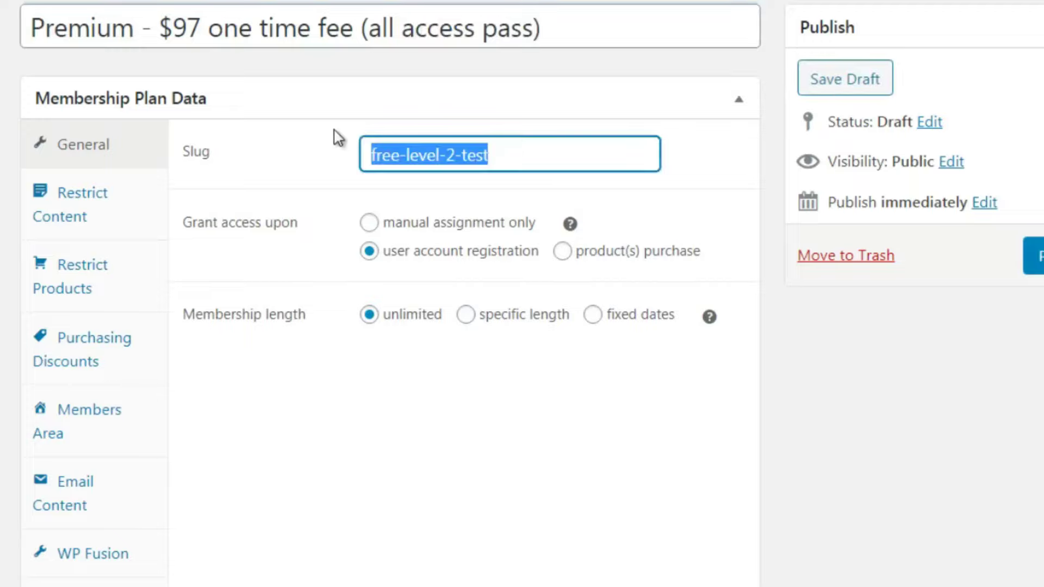
text(premium-level)
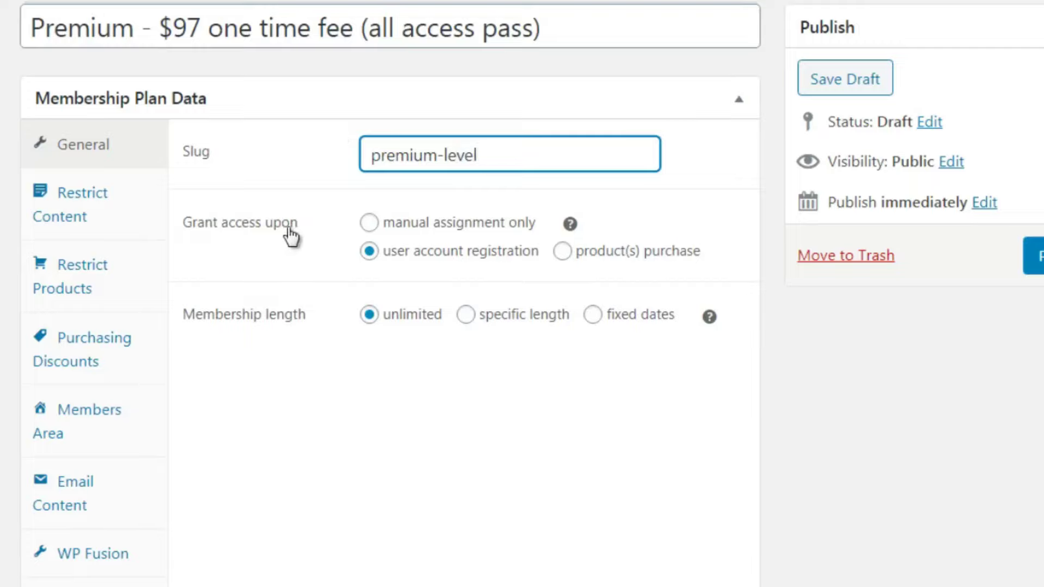
click(563, 252)
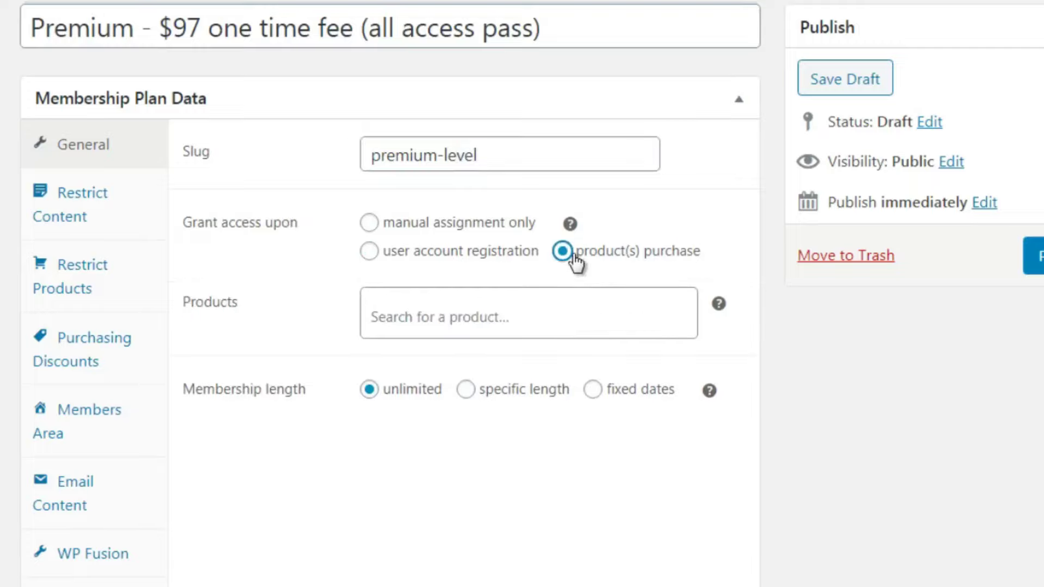
click(380, 309)
Keep the first content rule as Pages and add a second rule for Posts
click(142, 220)
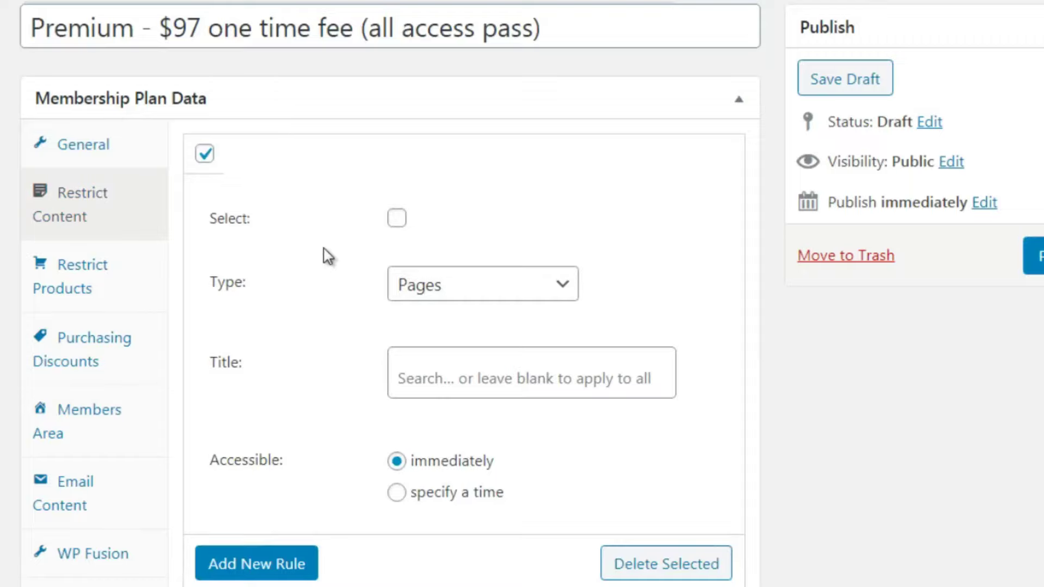
click(461, 289)
click(348, 298)
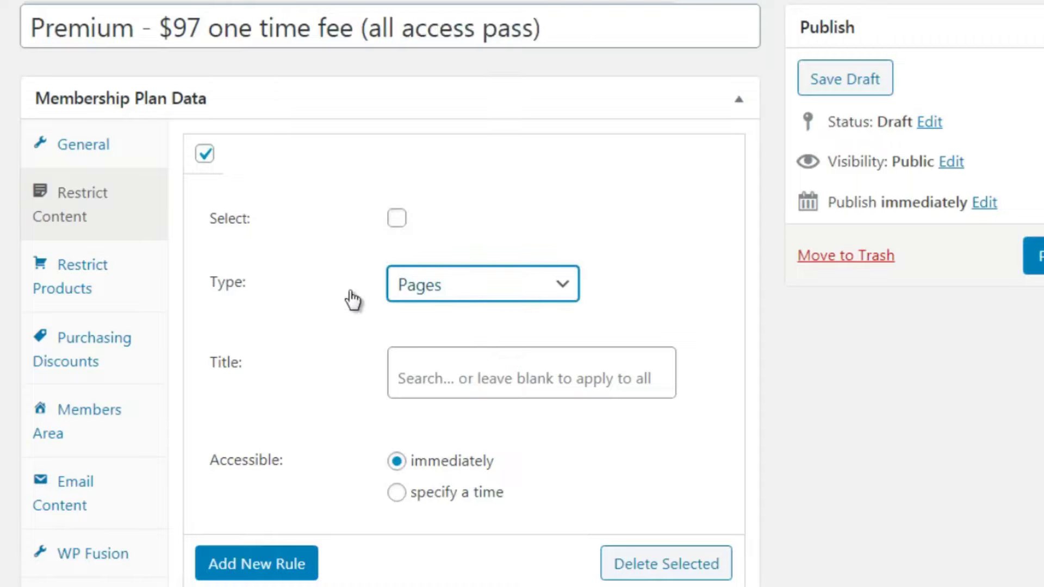
click(433, 284)
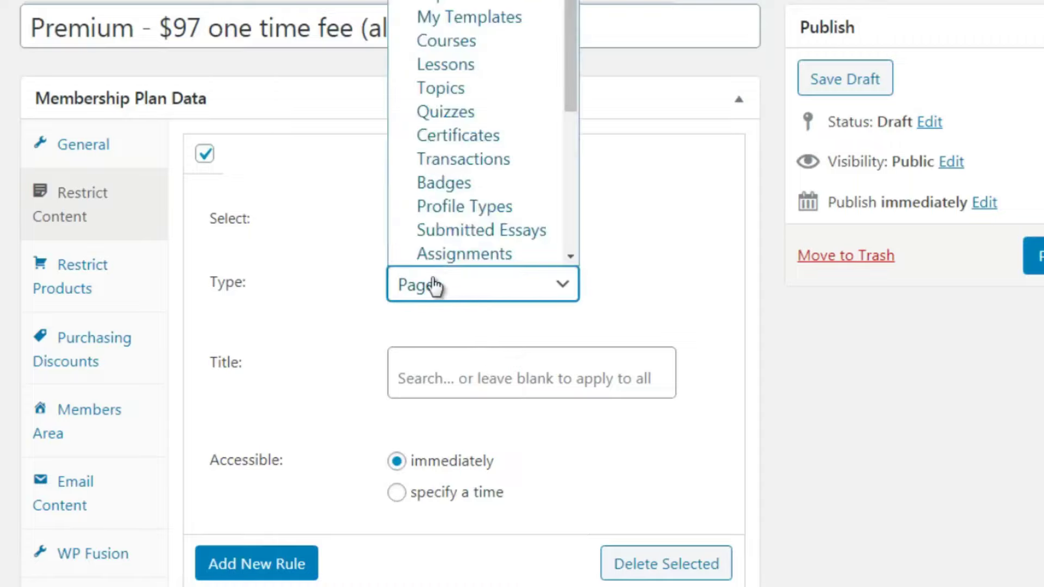
click(337, 449)
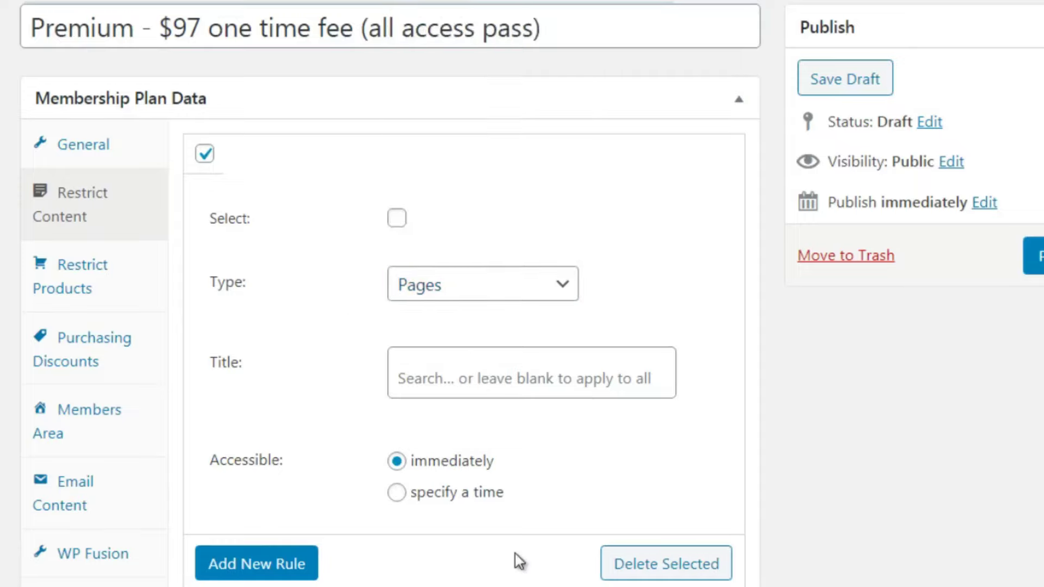
click(240, 568)
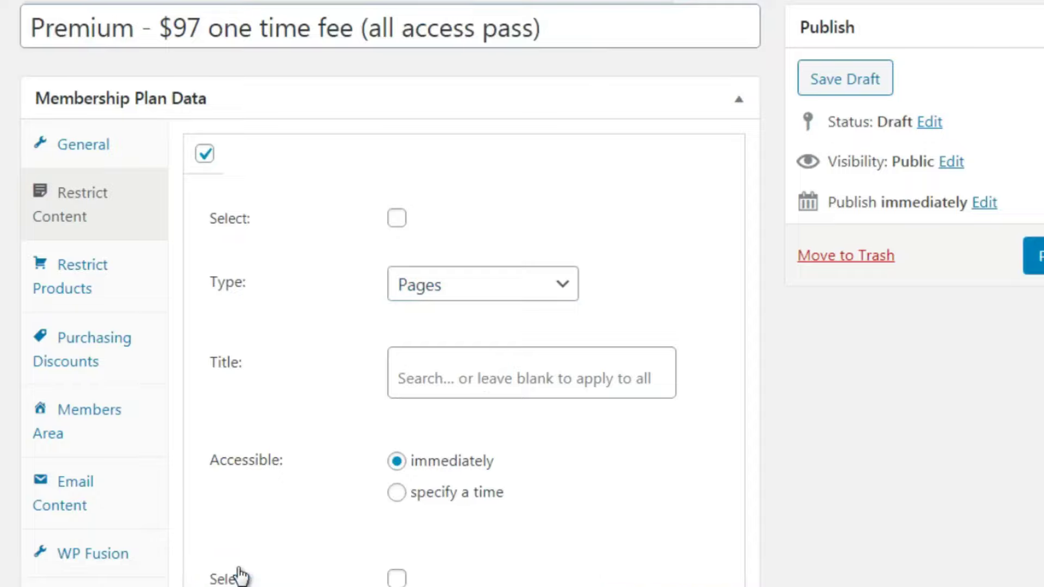
scroll(483, 369, down, 5)
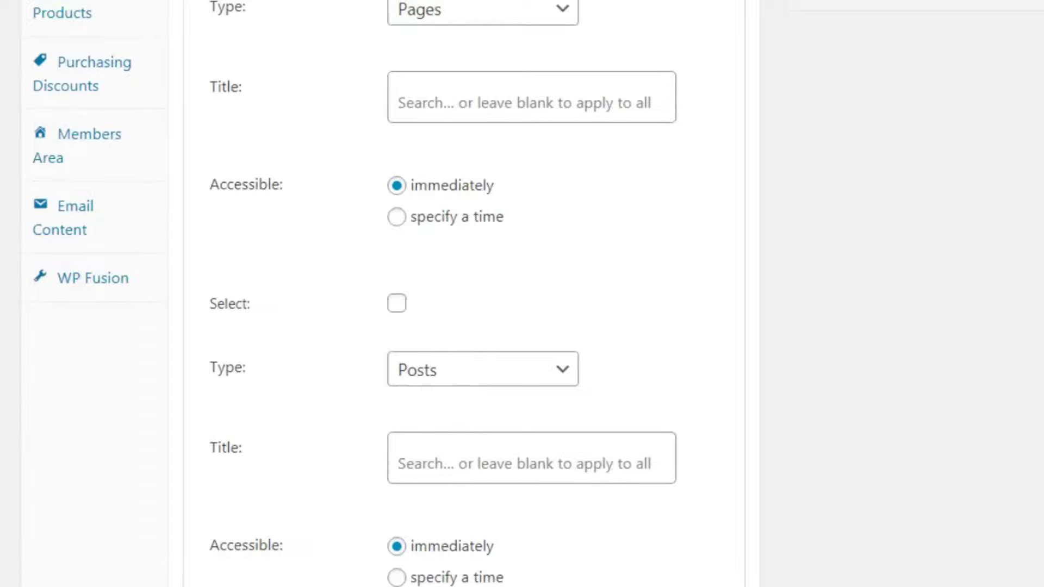
scroll(389, 283, down, 2)
scroll(389, 282, up, 6)
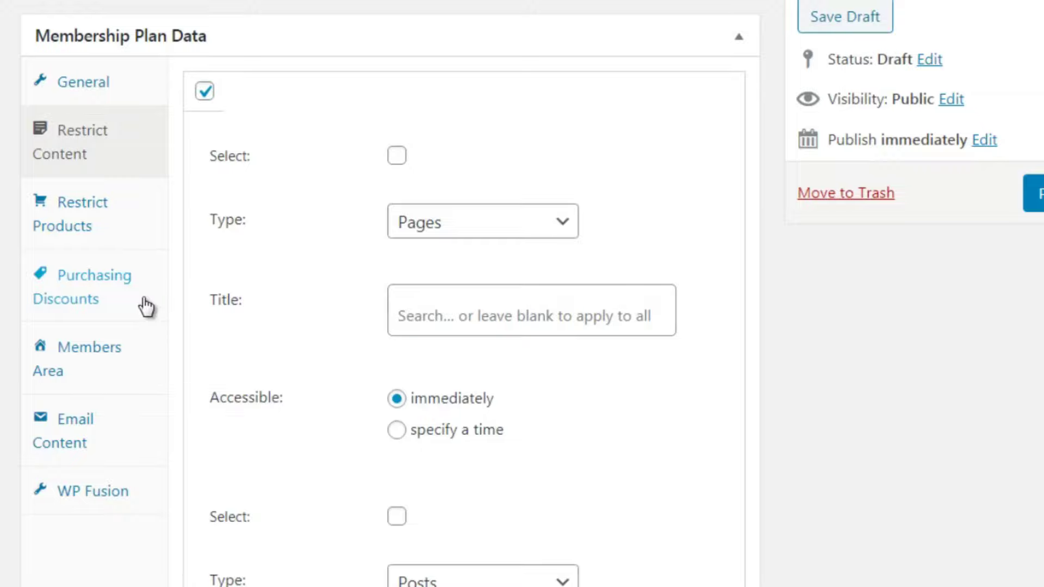
Add Content back to the members area Include sections
click(139, 374)
click(517, 212)
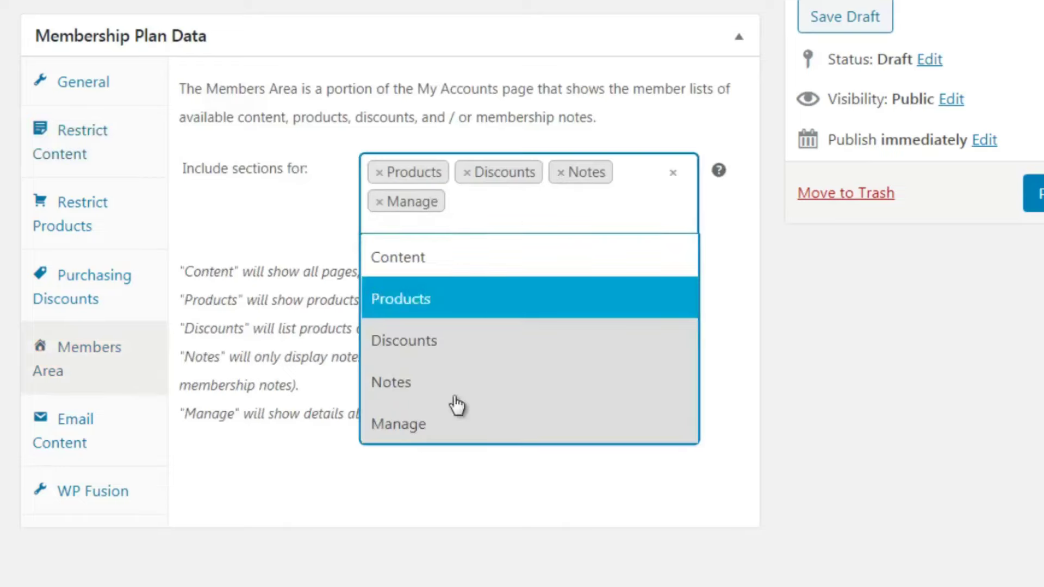
click(461, 268)
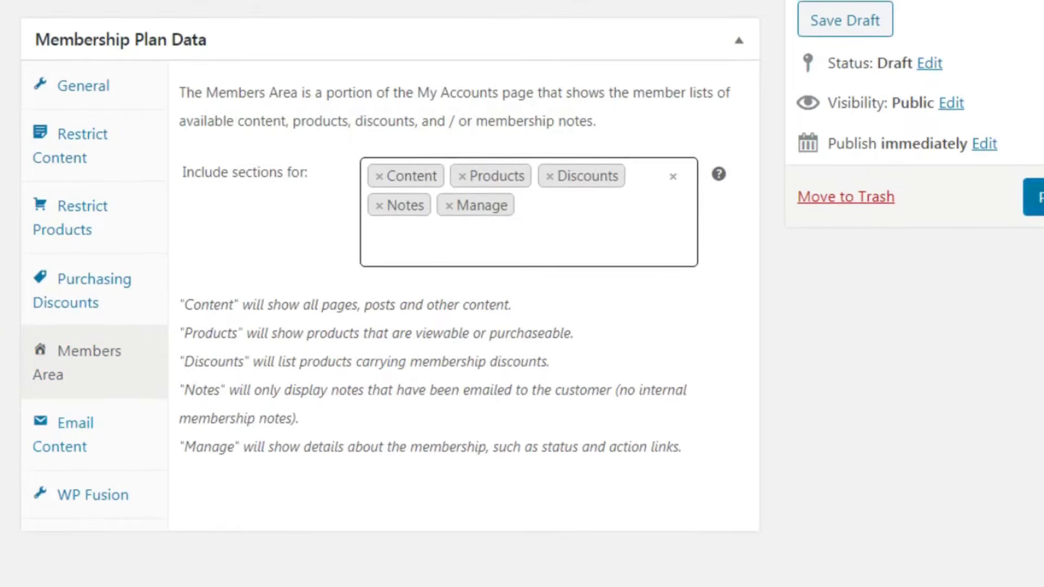
Publish the premium plan and confirm saving its restriction rules
click(1035, 197)
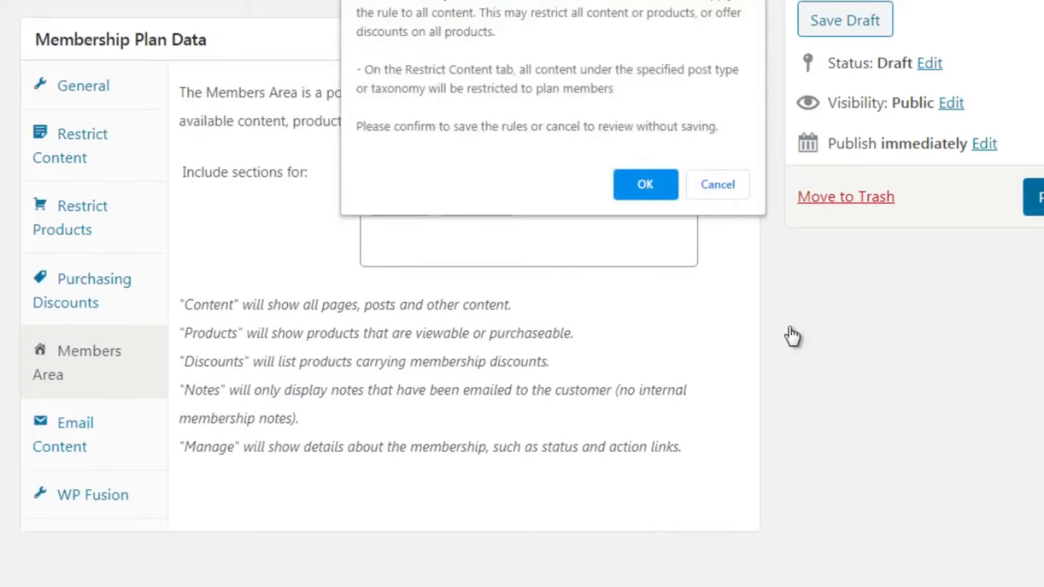
click(646, 184)
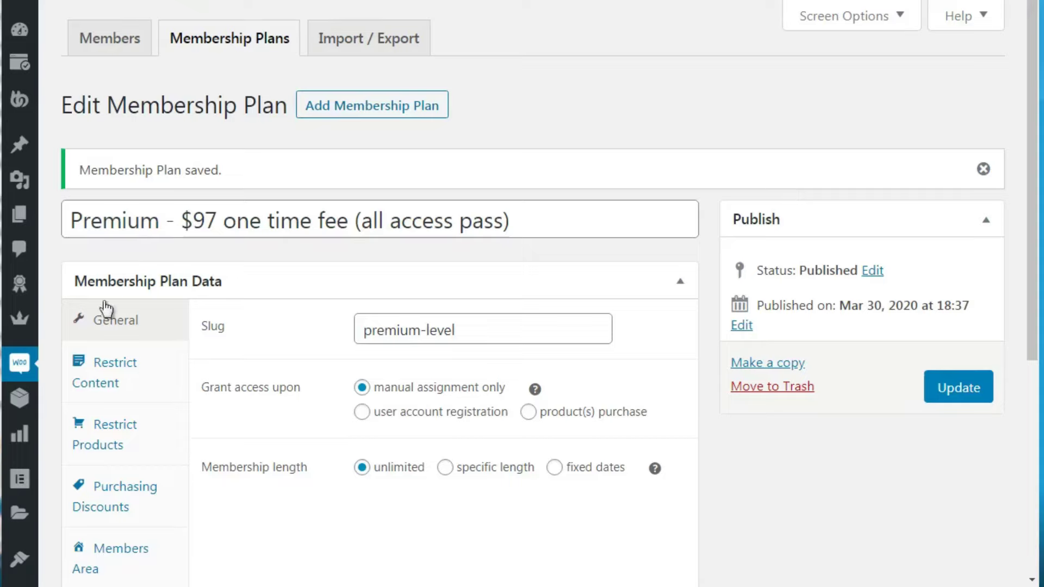
Create a new product draft named 'Premium - $97 one time fee (all access pass)' by copying the plan title
mouse_move(30, 408)
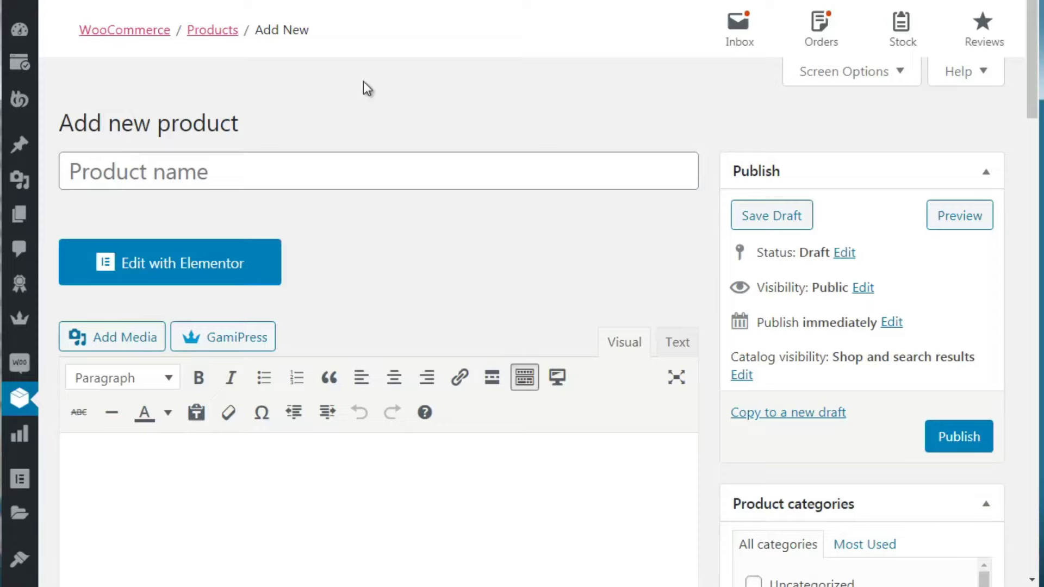
scroll(1033, 99, down, 1)
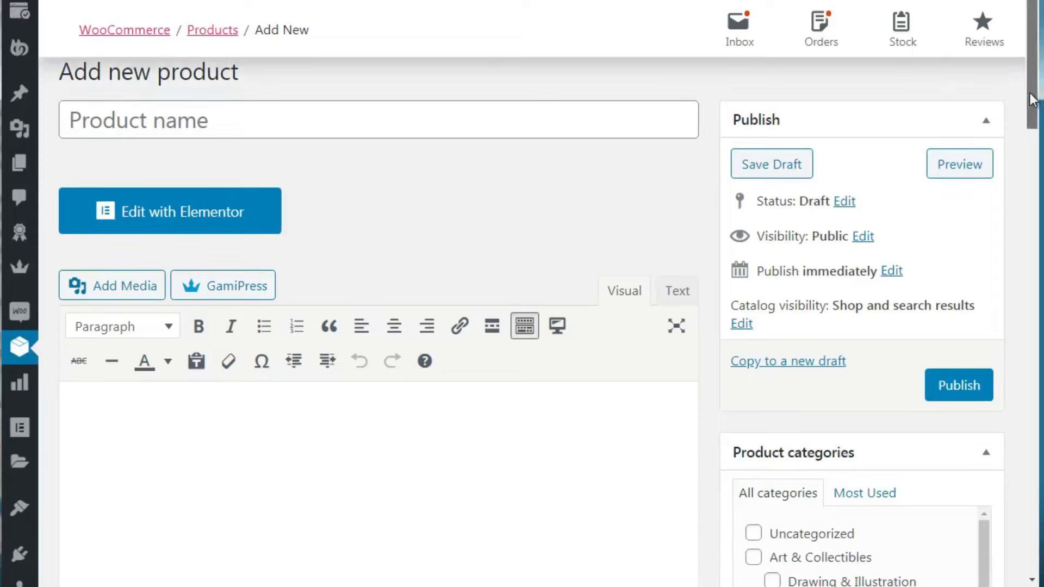
click(361, 124)
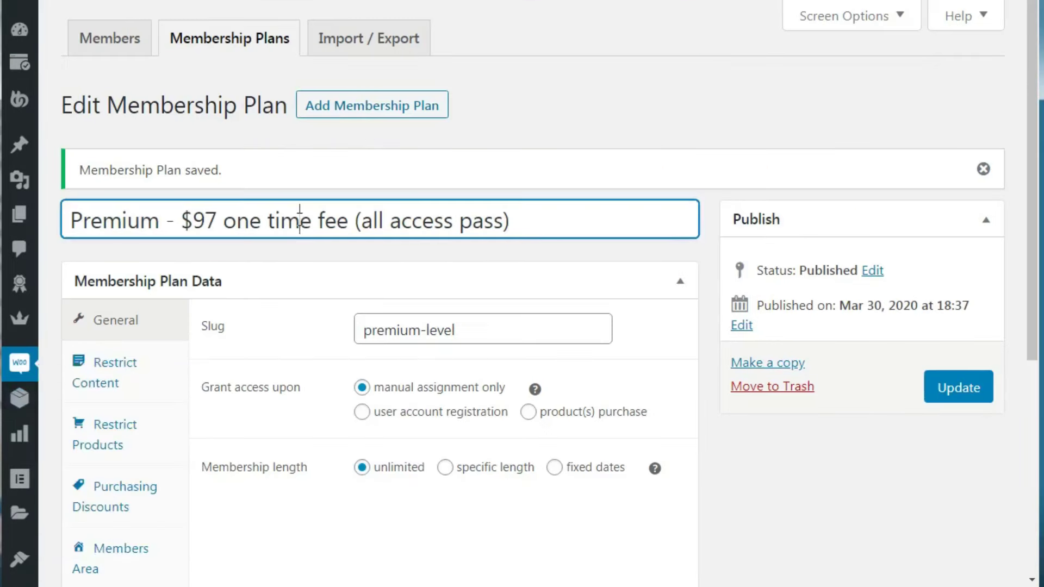
triple_click(300, 220)
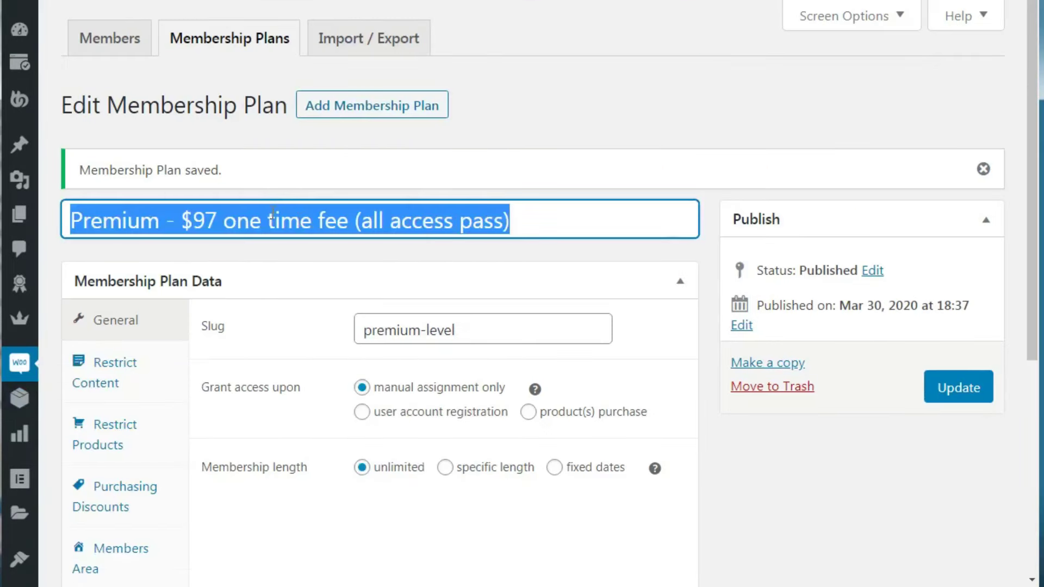
right_click(272, 215)
click(310, 242)
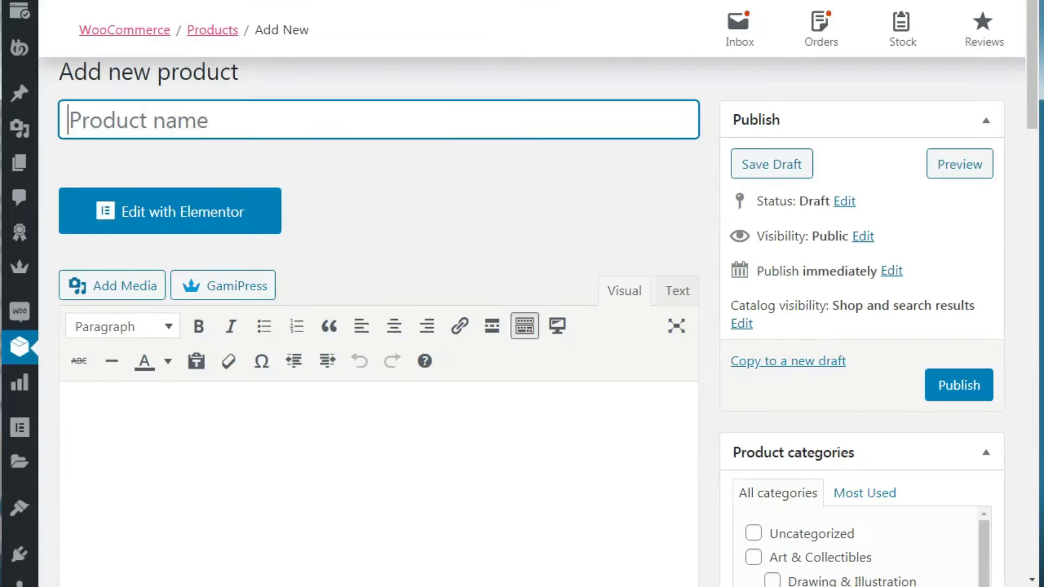
right_click(188, 121)
click(246, 217)
Enter 'The description of the Membership plan and the benefits of what people get' as the product description
click(426, 177)
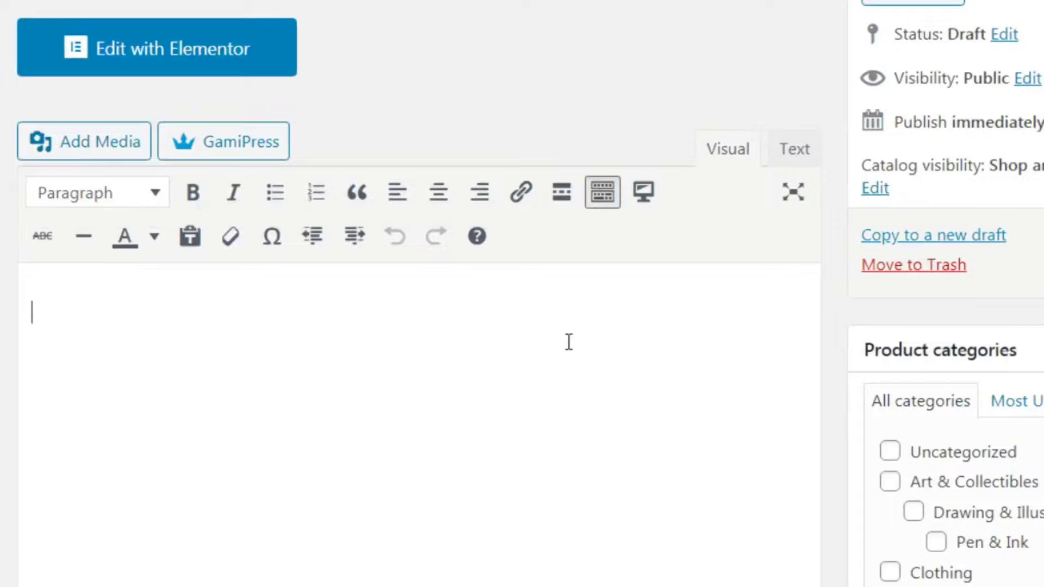
text(The descrk)
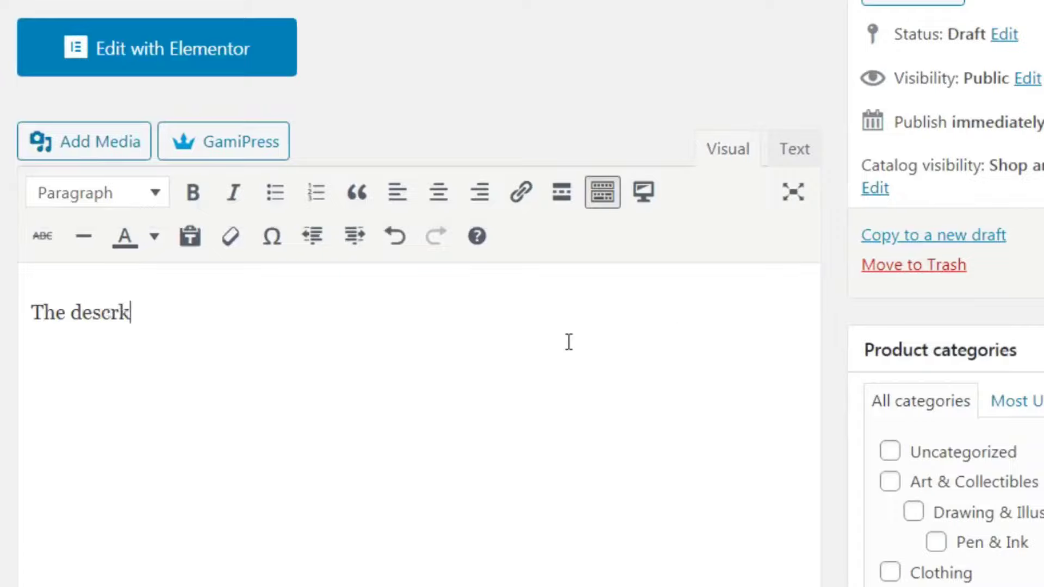
key(BackSpace)
text(iption of th)
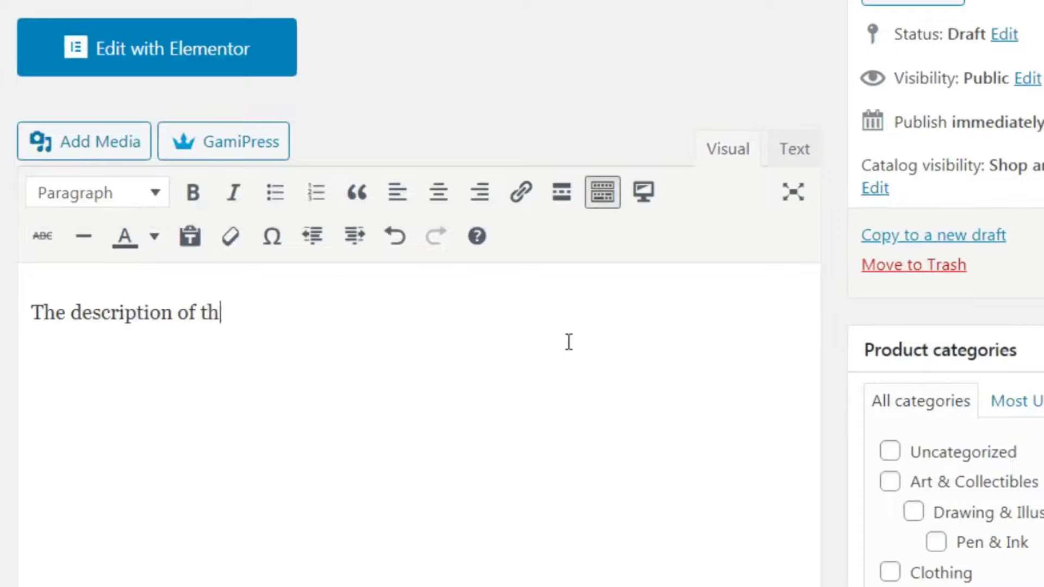
text(e Membership pla)
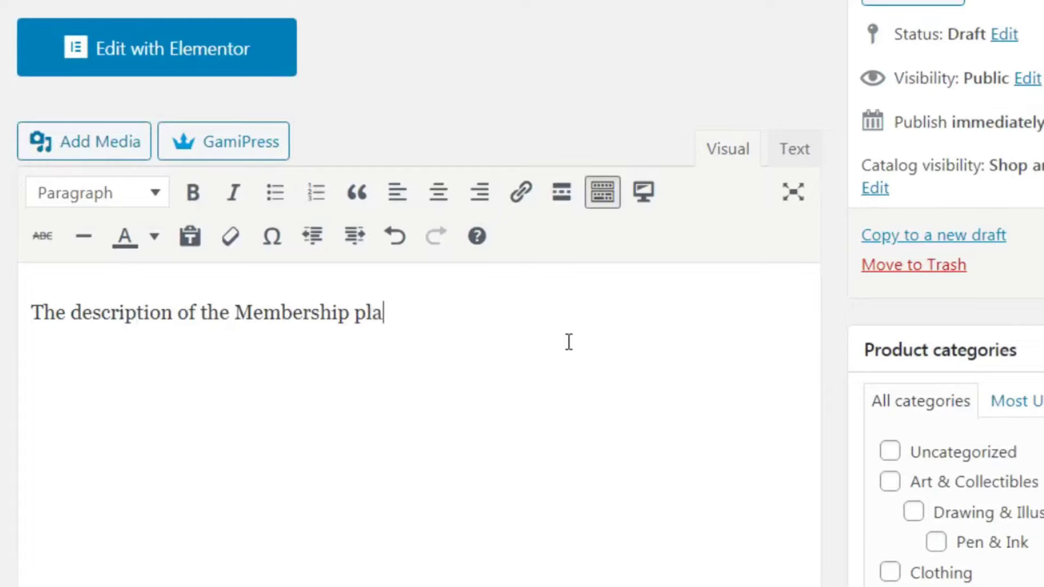
text(n and the benefits )
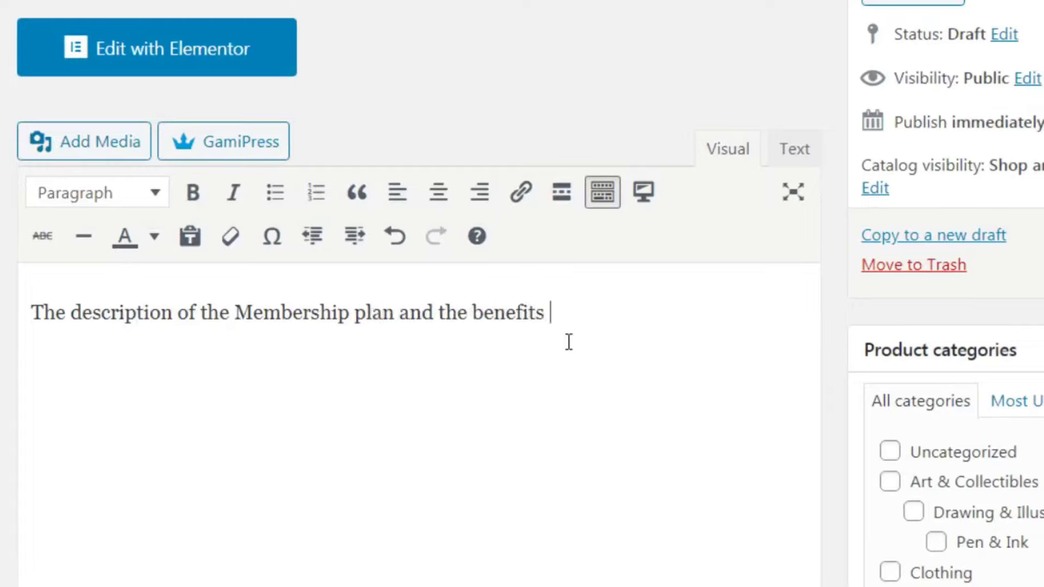
text(of what people get)
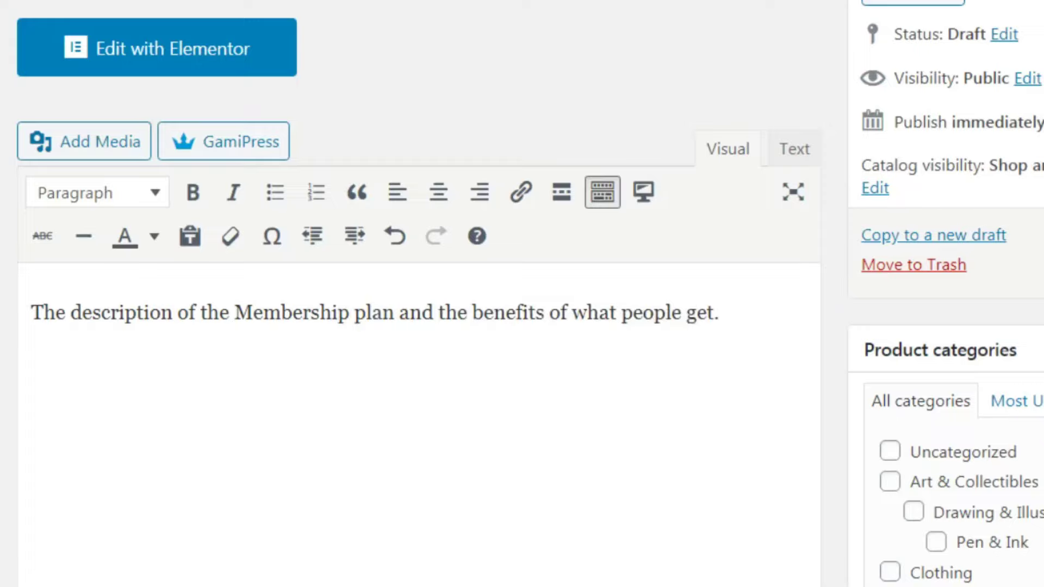
scroll(419, 326, down, 5)
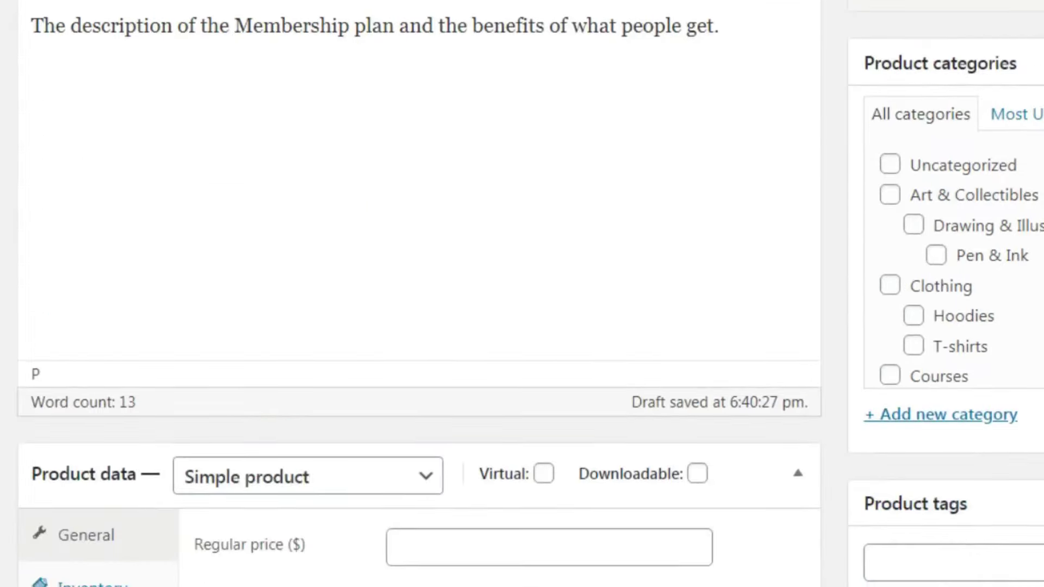
scroll(418, 294, down, 1)
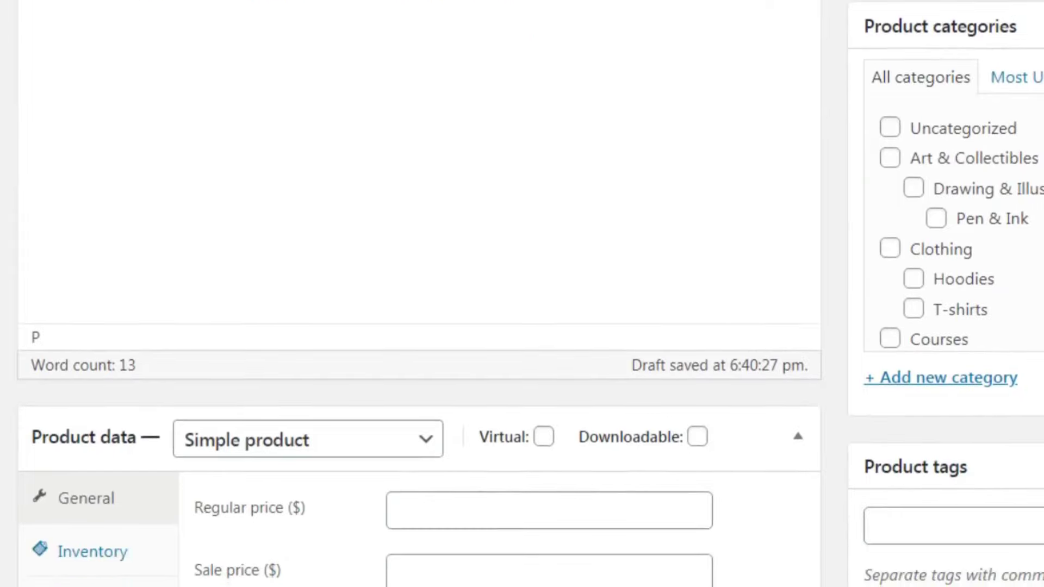
scroll(418, 293, up, 1)
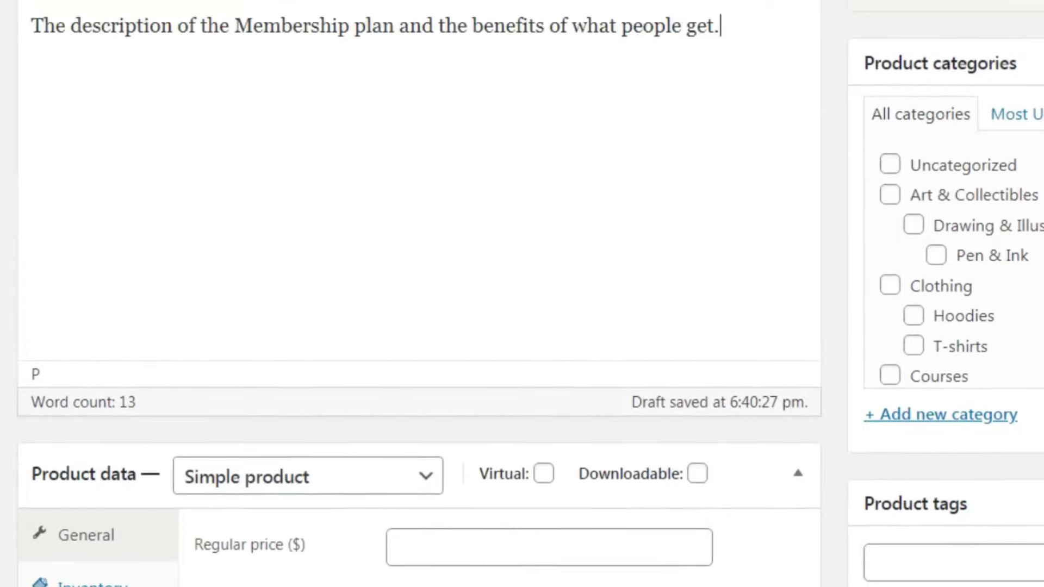
Type 'Membership plans' as a new product category
click(985, 421)
text(Membership)
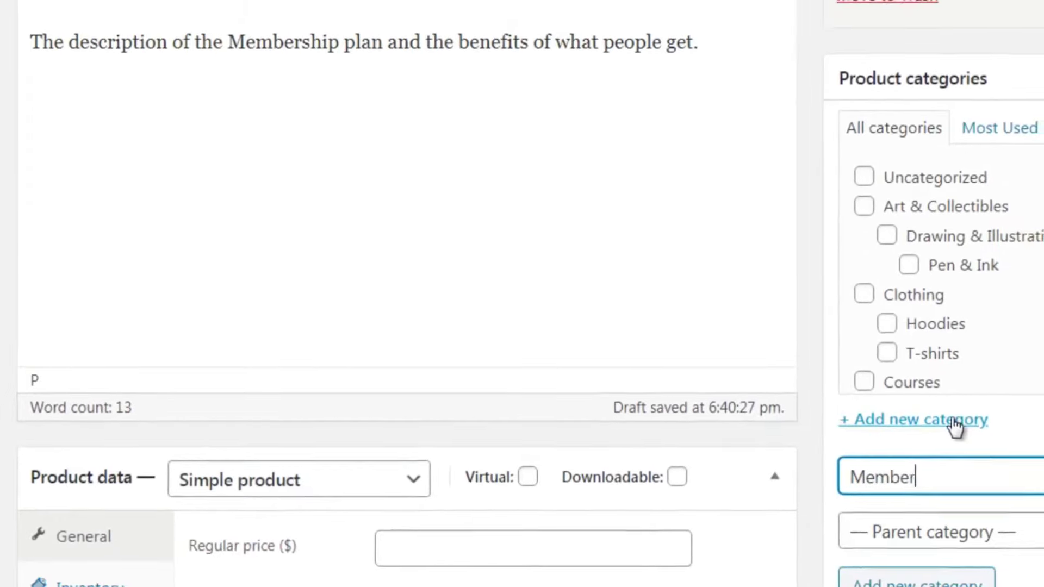
text( plans)
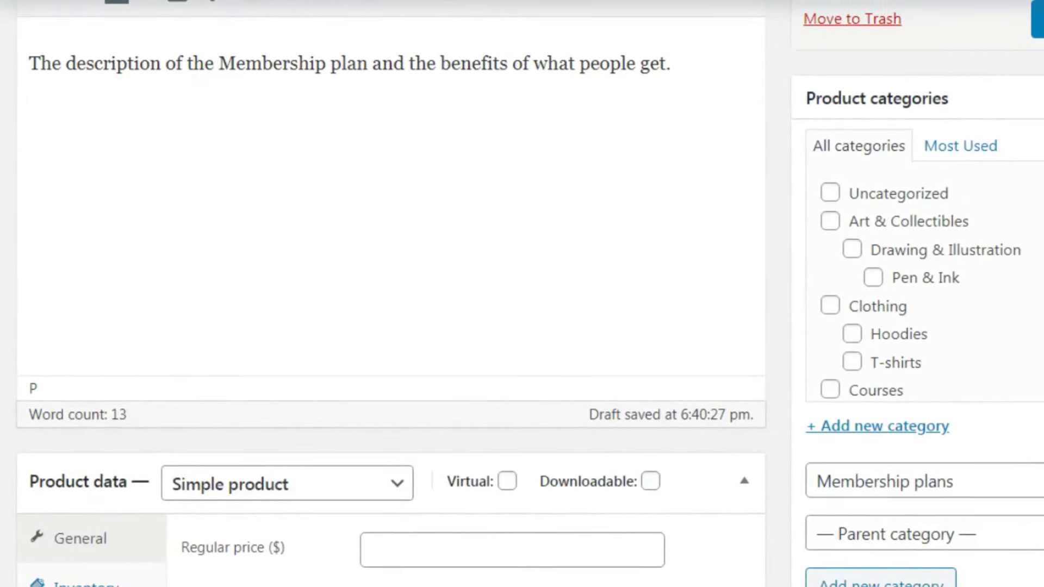
scroll(522, 294, down, 5)
scroll(521, 294, down, 2)
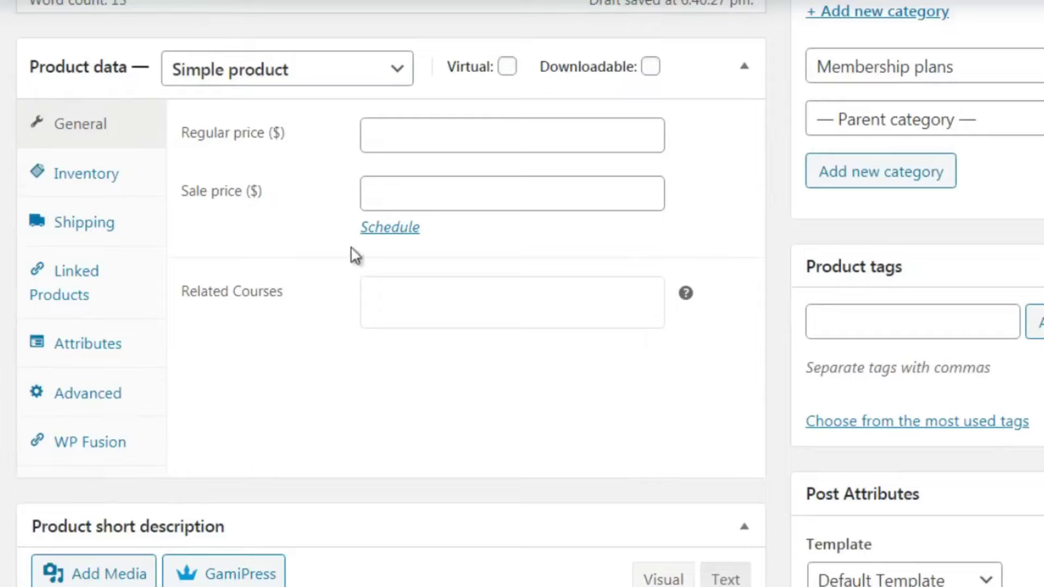
click(273, 78)
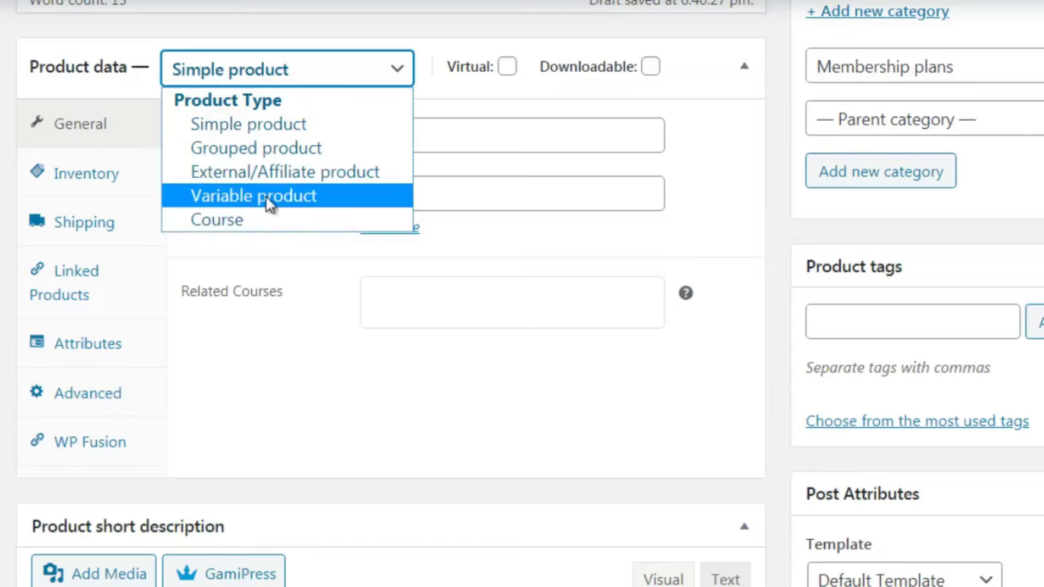
Keep Simple product as the product type and tick Virtual
click(281, 131)
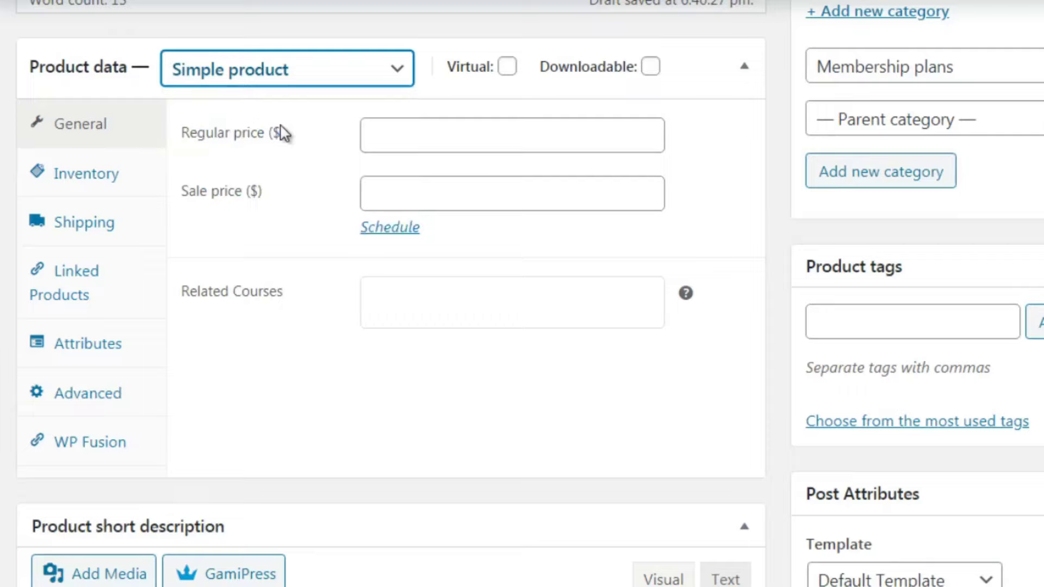
click(507, 71)
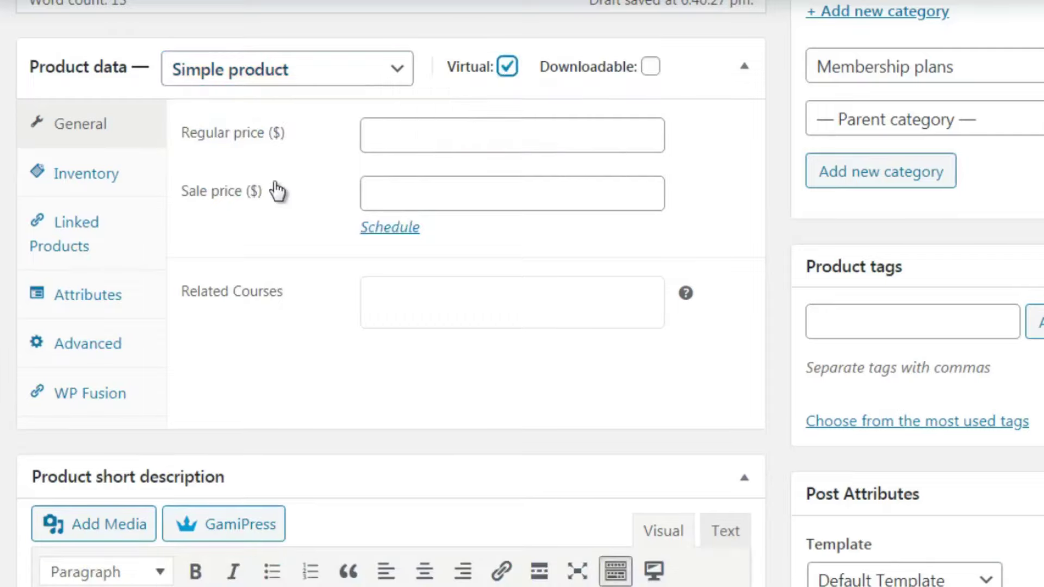
Set the regular price to 197 and the sale price to 97
click(394, 132)
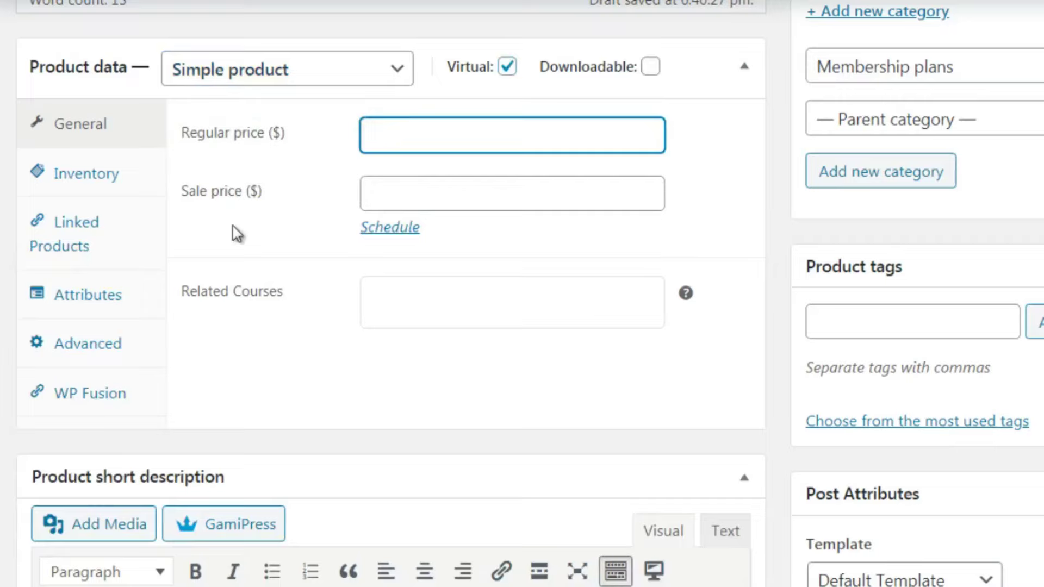
text($)
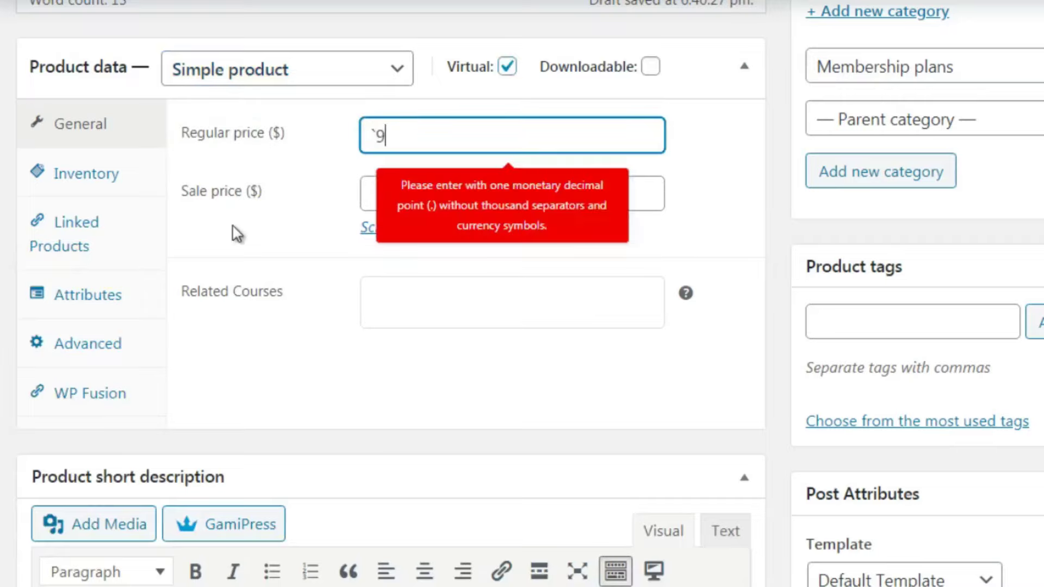
text(197)
key(Tab)
text(97)
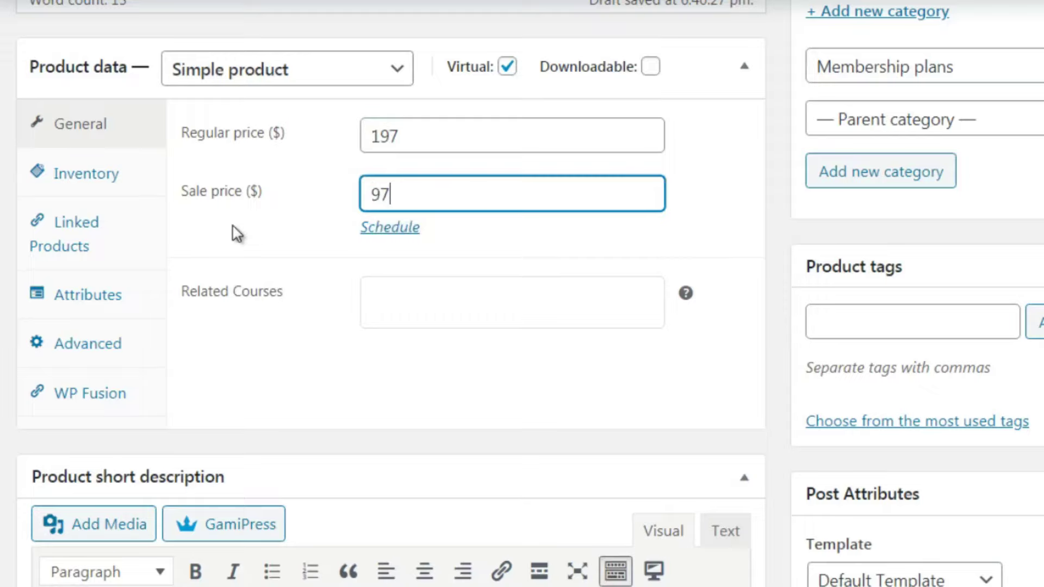
click(174, 194)
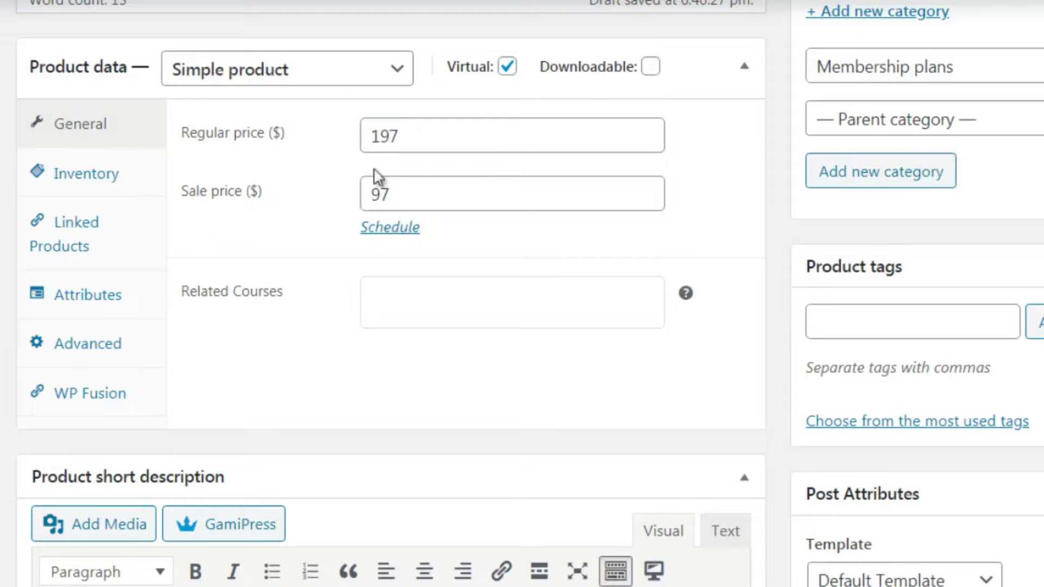
click(374, 194)
double_click(363, 196)
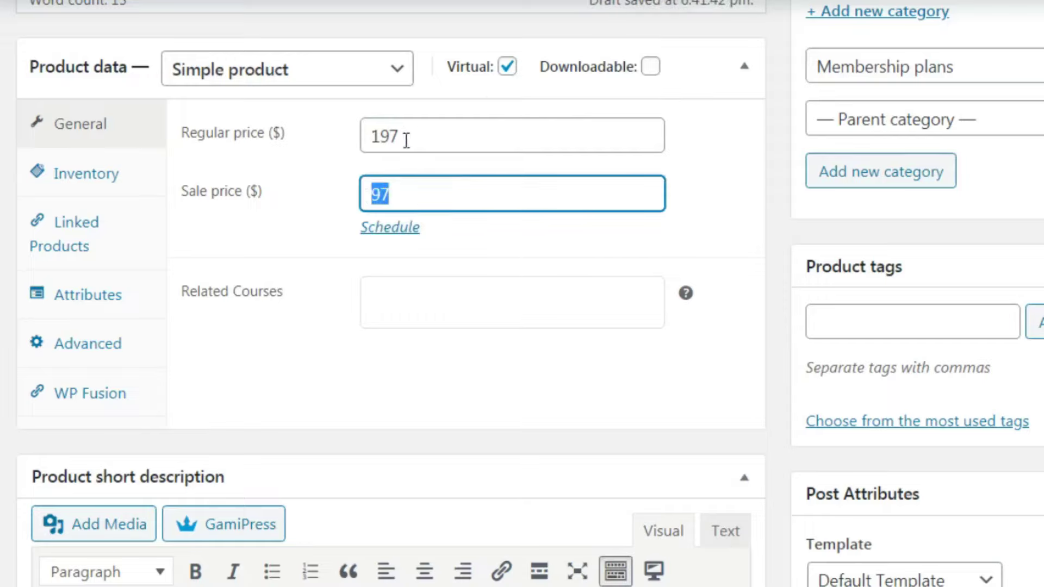
drag(406, 139, 349, 154)
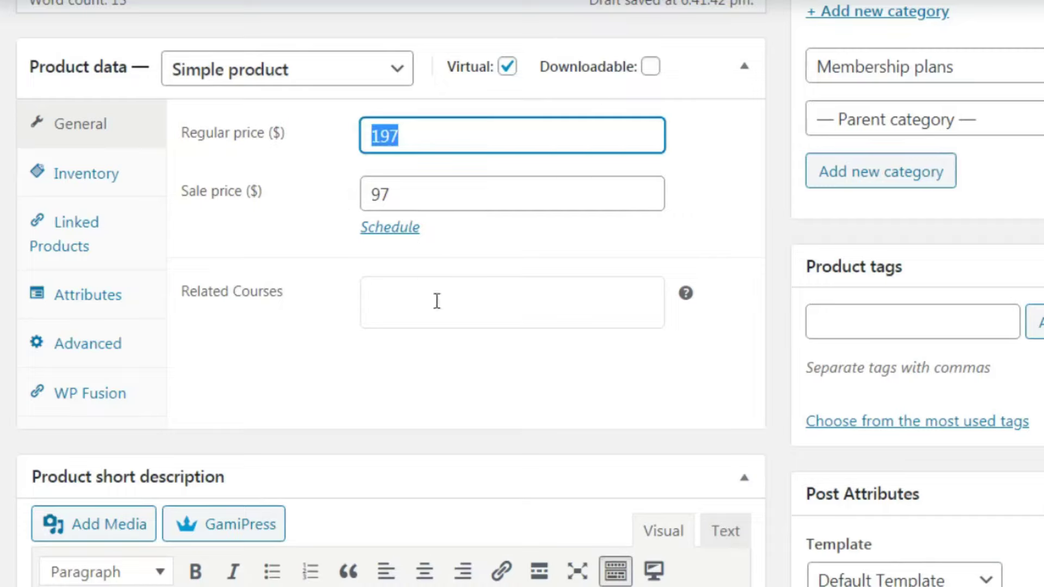
click(784, 196)
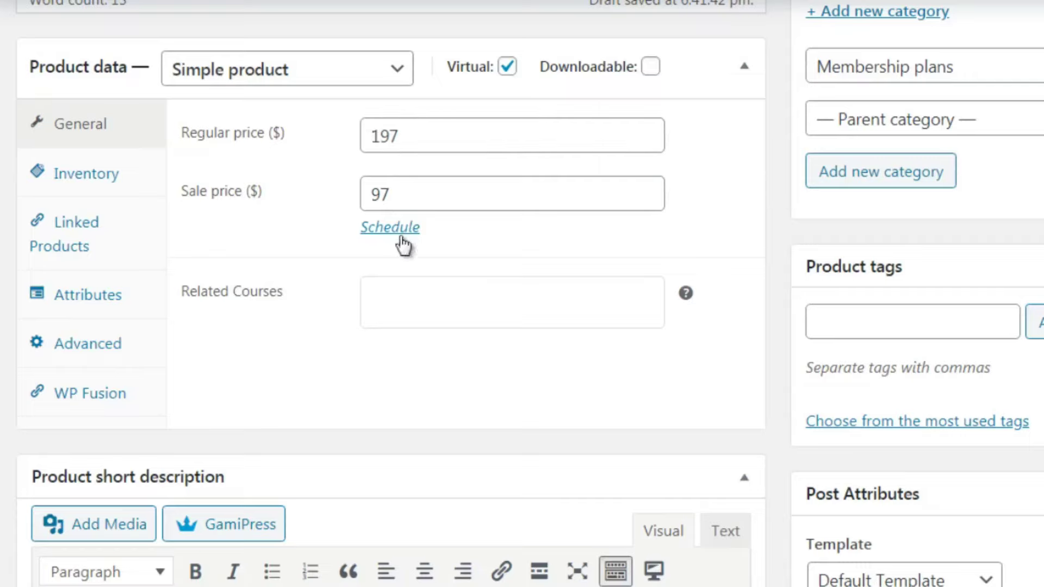
click(134, 187)
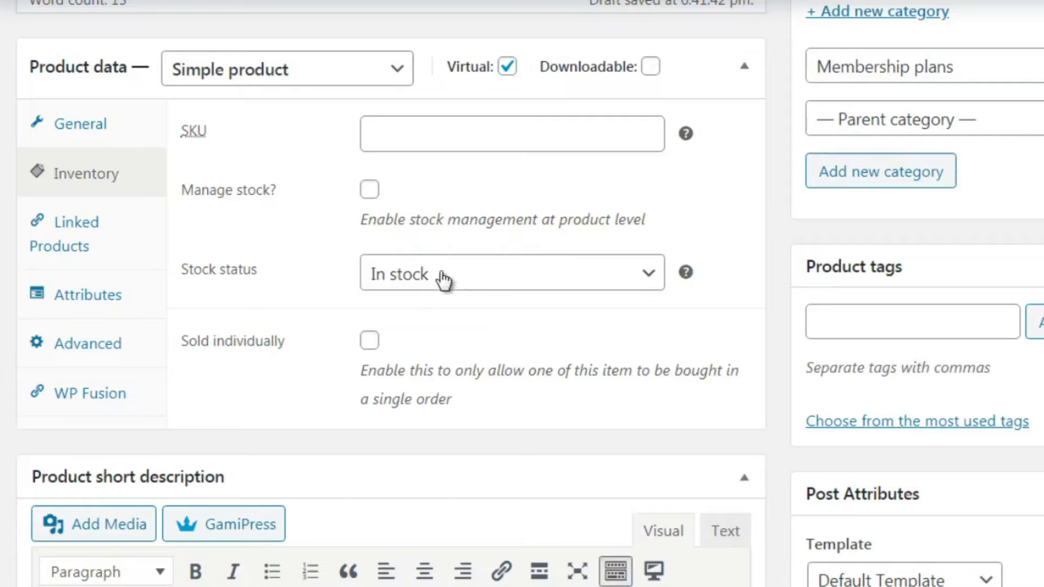
Check the Linked Products, Attributes and Advanced product data tabs, ending in the Purchase note field
click(113, 248)
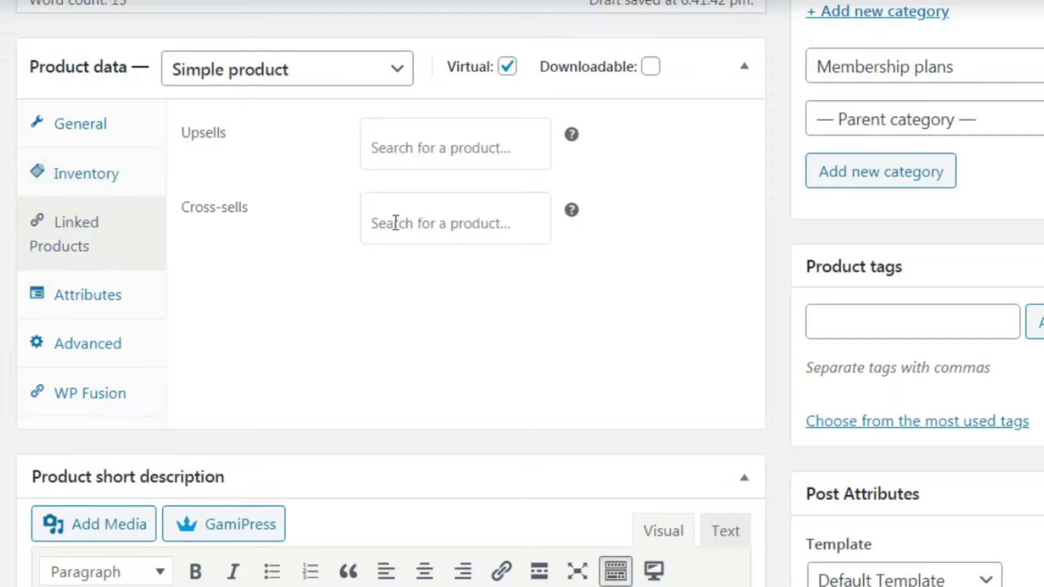
click(150, 309)
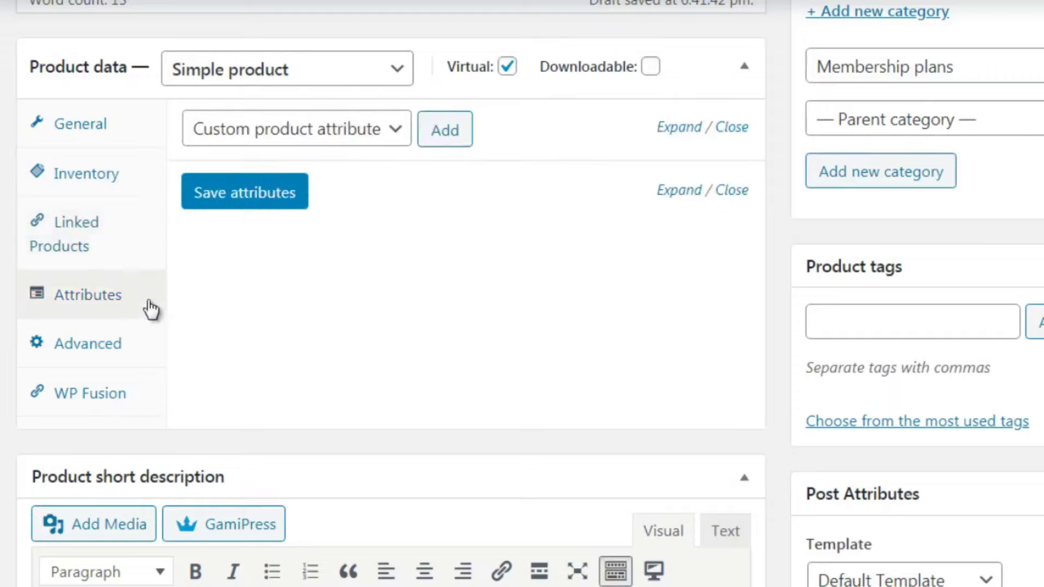
click(151, 354)
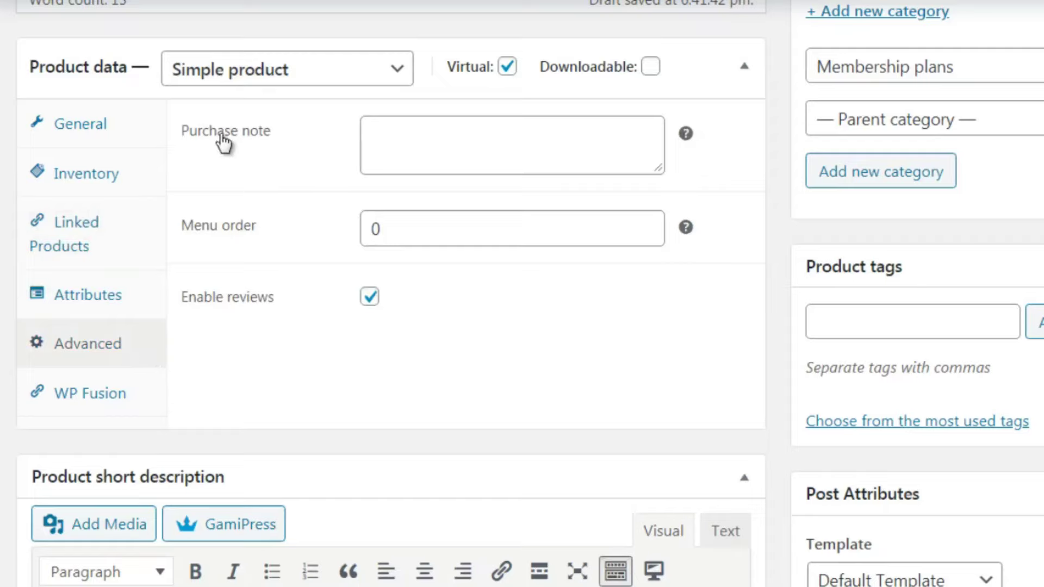
click(417, 147)
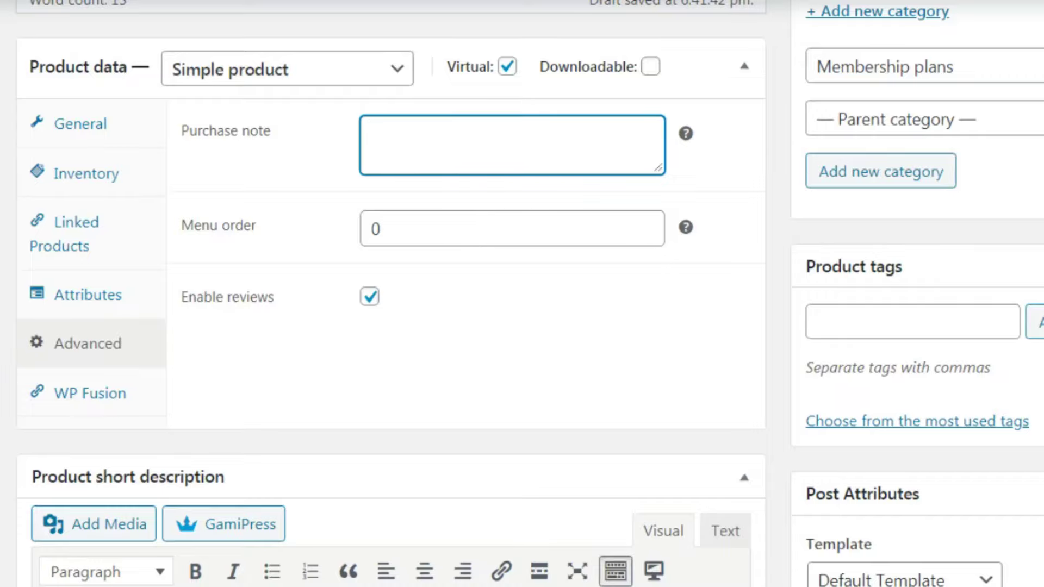
Copy the main description sentence and paste it into the Product short description
scroll(710, 74, up, 8)
scroll(710, 74, down, 1)
click(711, 74)
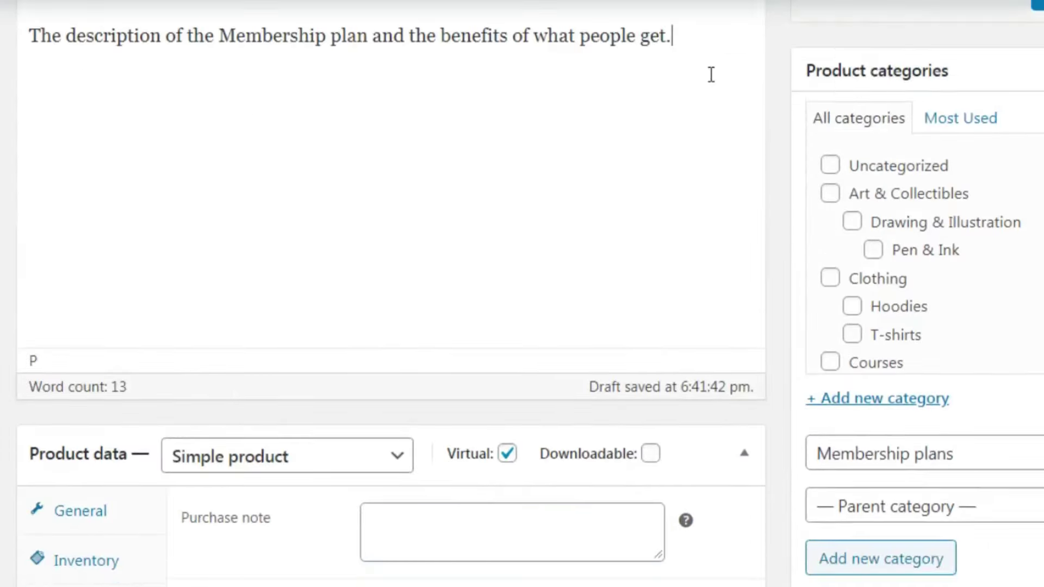
key(ctrl+a)
key(ctrl+c)
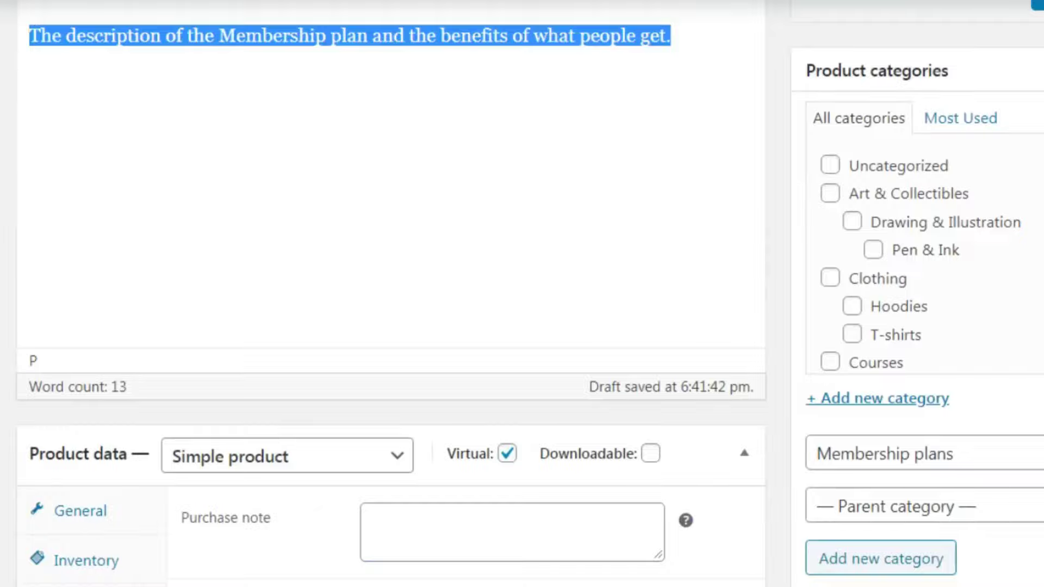
scroll(380, 294, up, 4)
scroll(381, 294, down, 15)
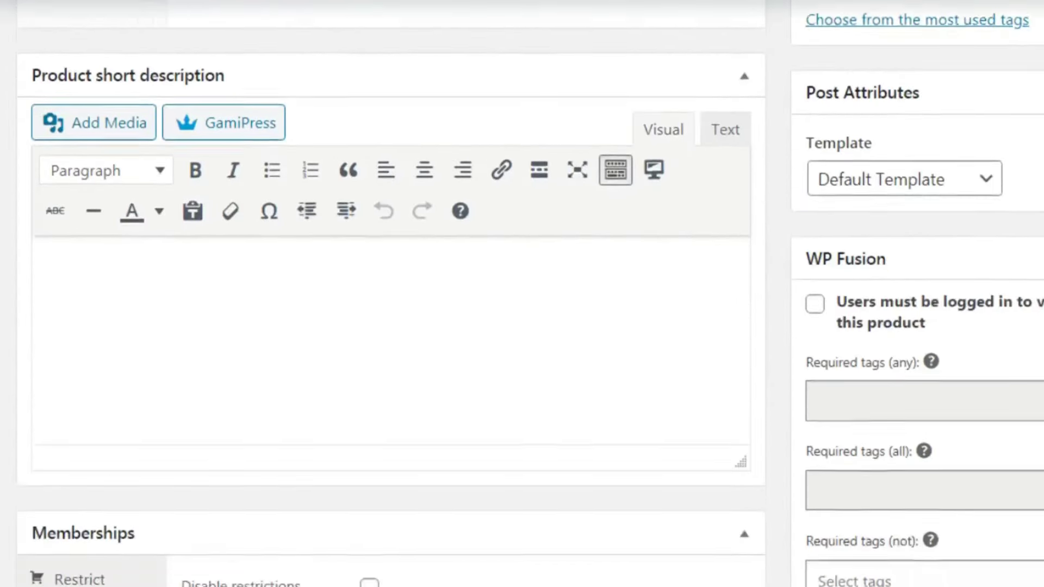
scroll(663, 256, down, 1)
click(537, 321)
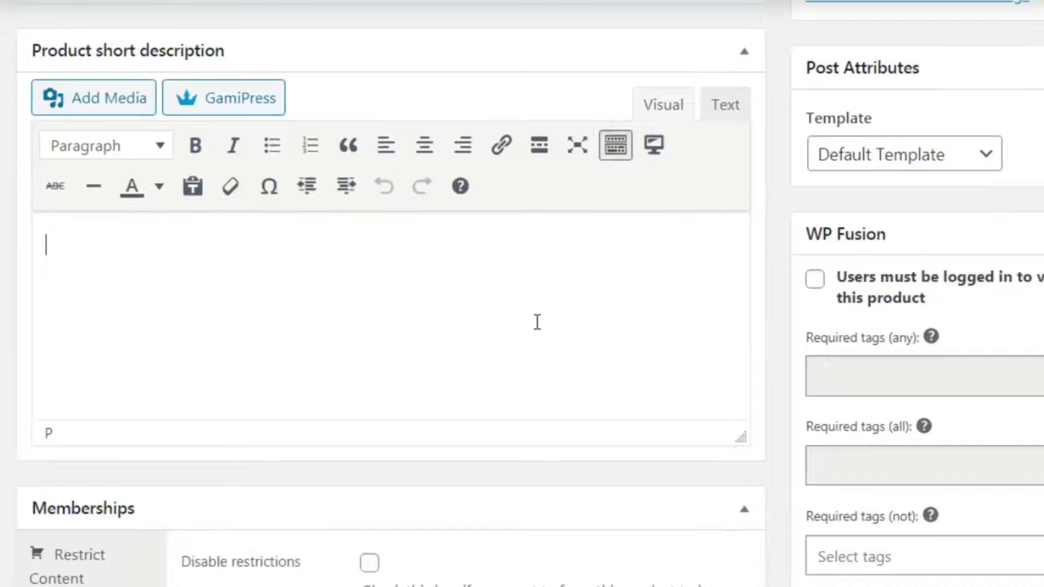
key(ctrl+v)
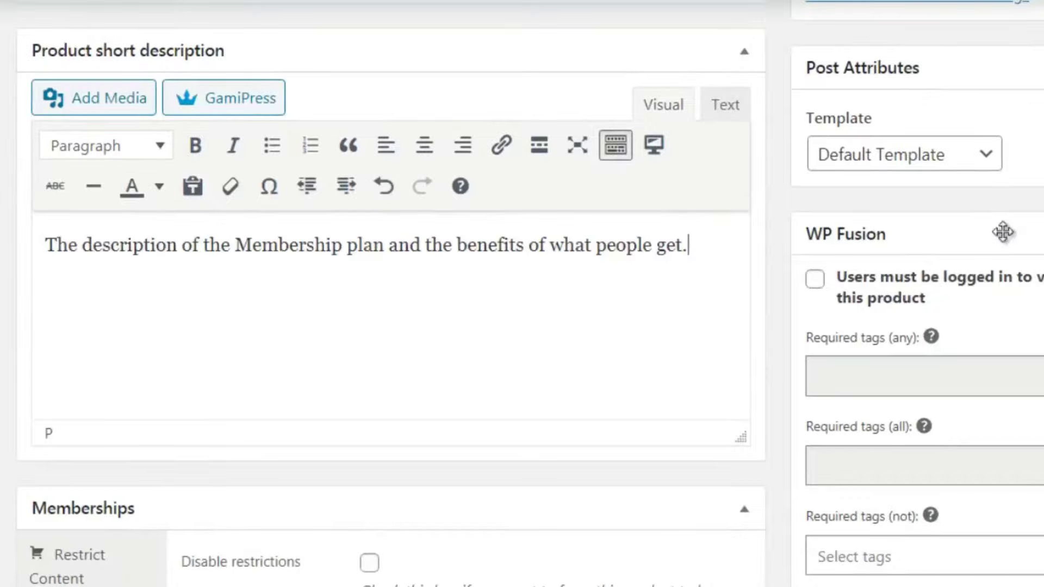
scroll(1002, 234, down, 5)
scroll(832, 183, up, 4)
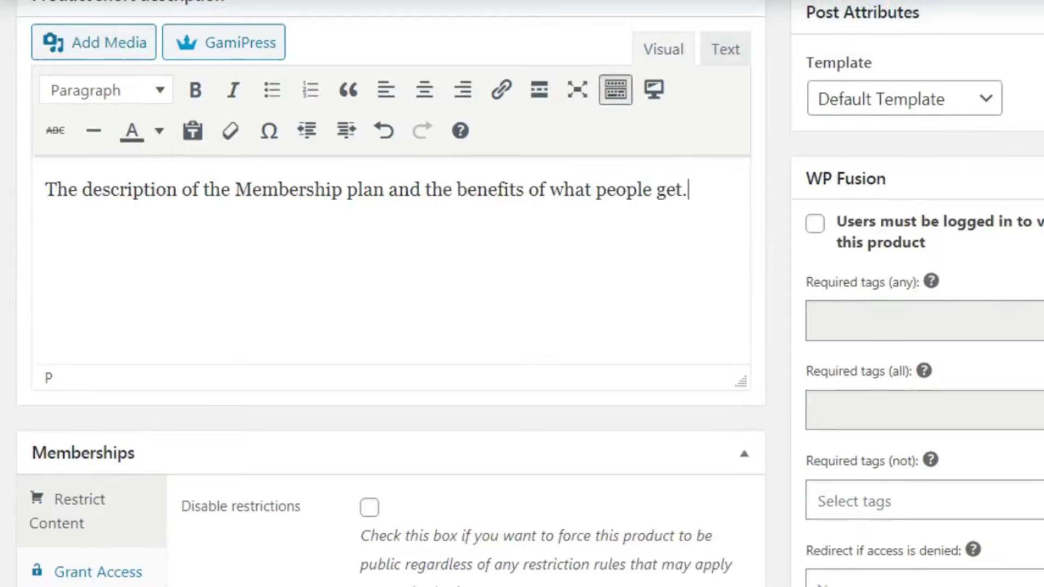
scroll(522, 294, down, 5)
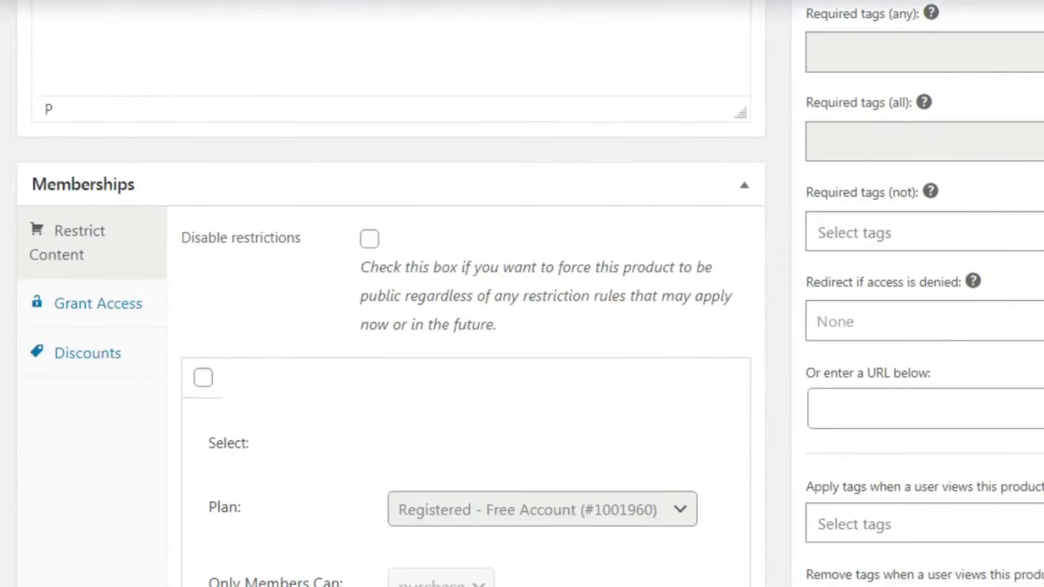
scroll(373, 117, down, 2)
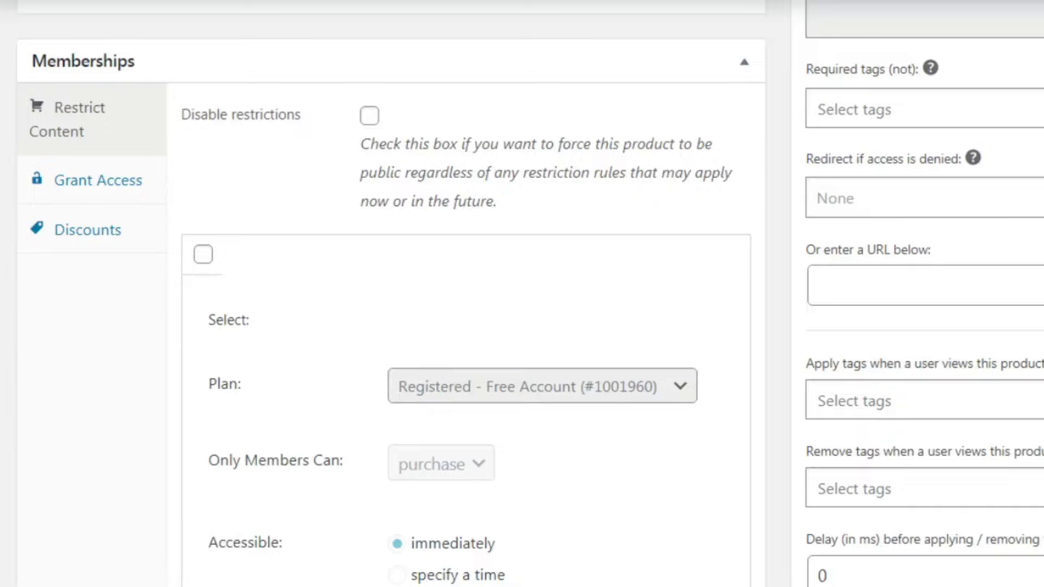
scroll(837, 212, down, 2)
click(203, 111)
click(546, 227)
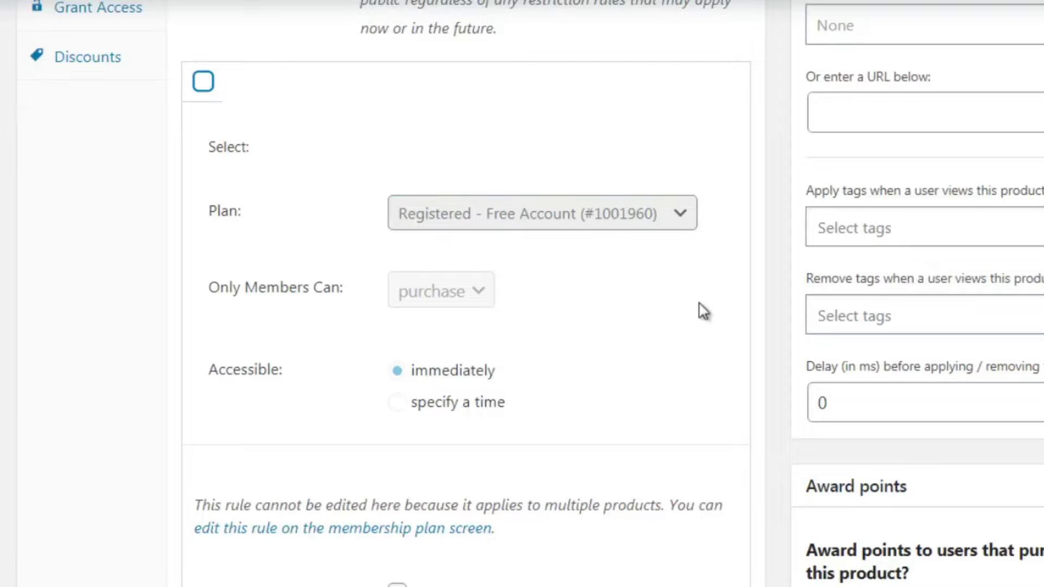
scroll(522, 293, down, 5)
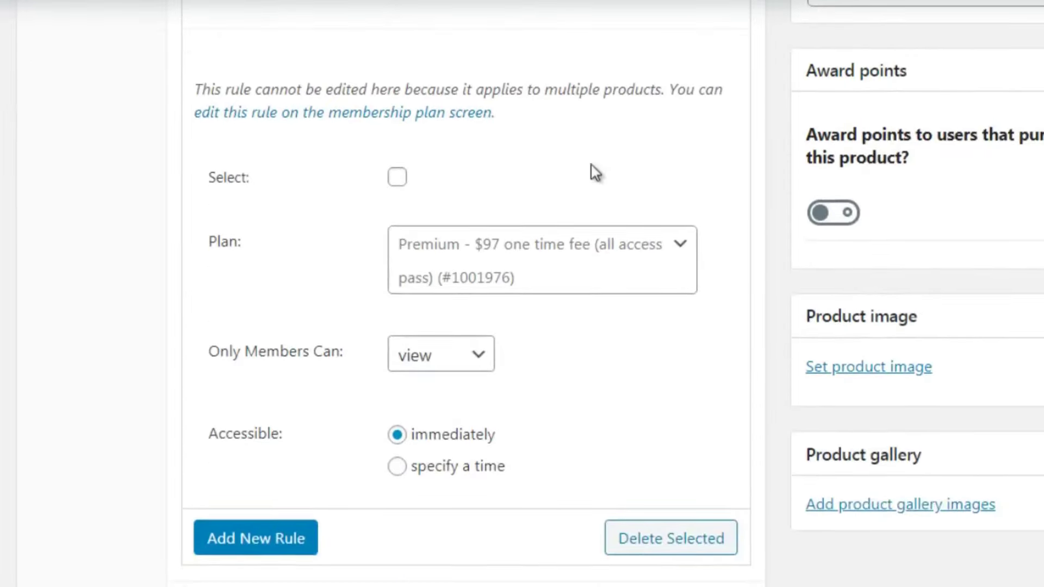
Tick the Premium plan rule and switch Only Members Can to purchase, then back to view
click(397, 177)
click(478, 274)
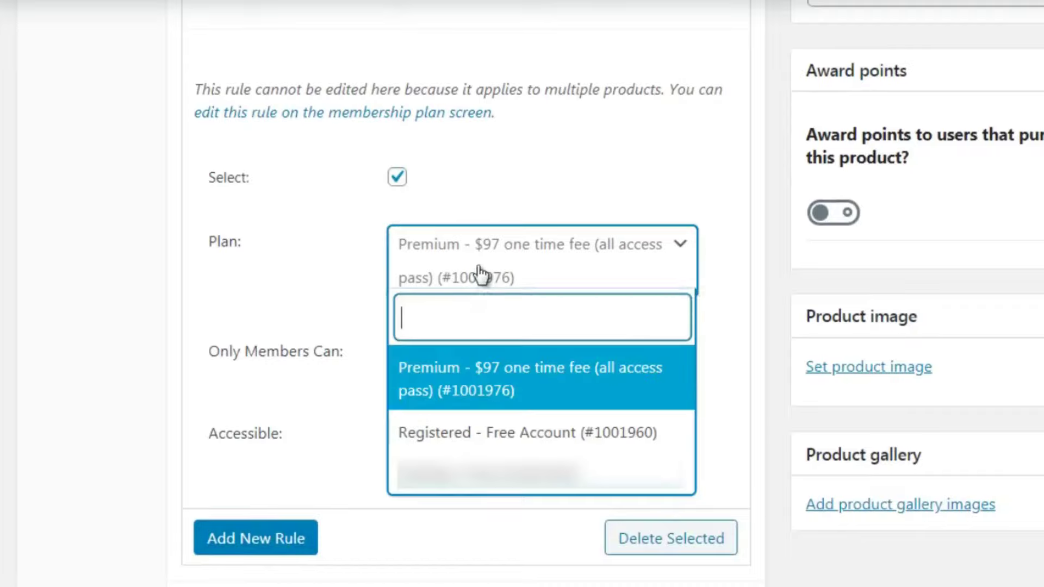
click(330, 277)
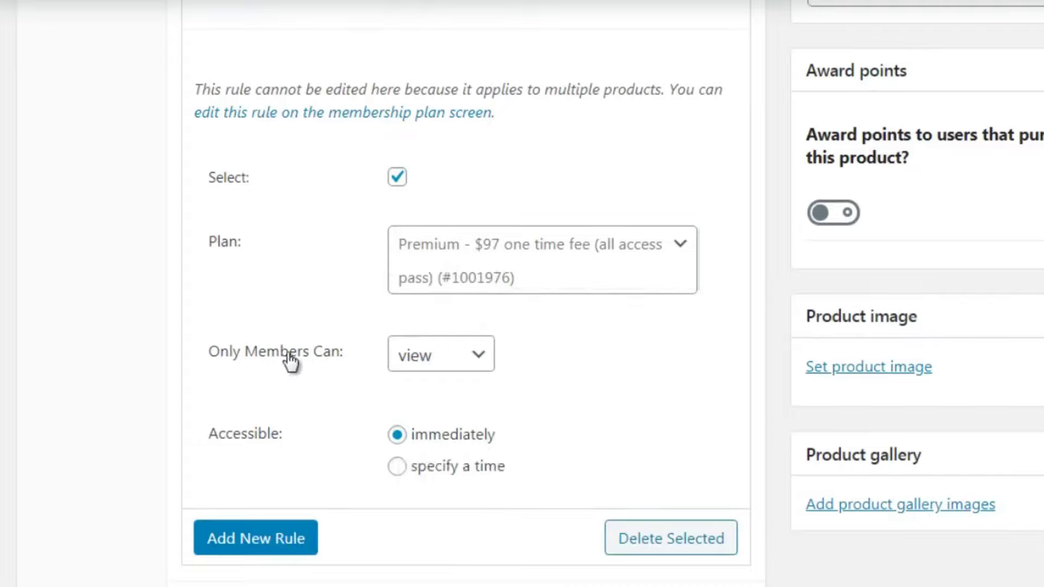
click(424, 365)
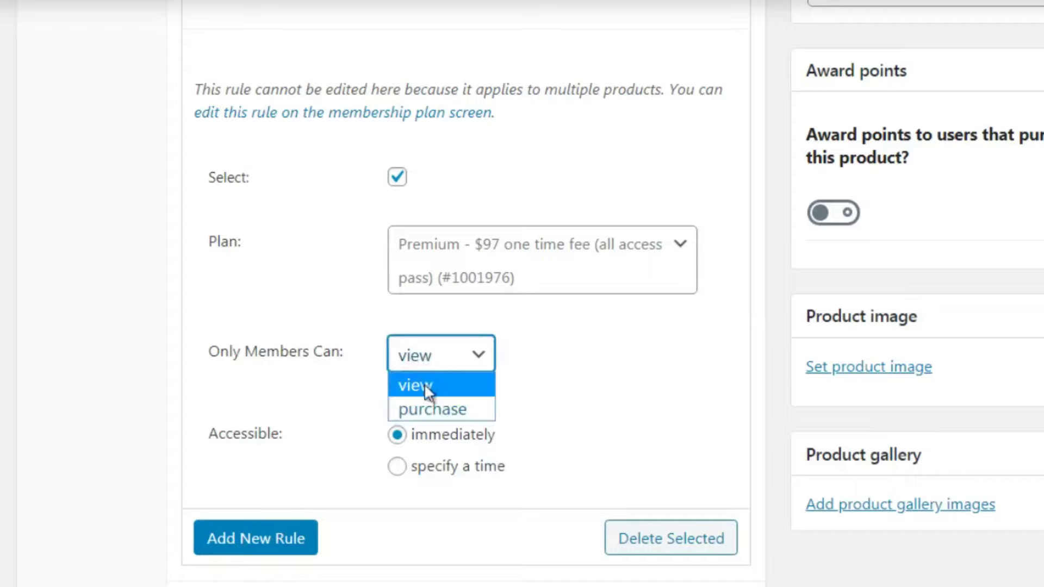
click(429, 408)
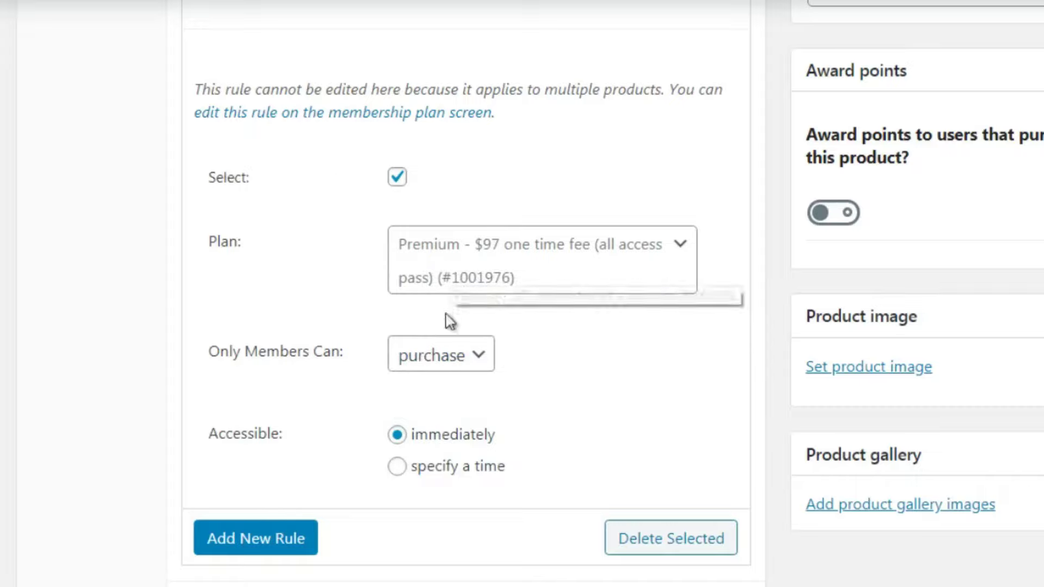
click(449, 359)
click(445, 385)
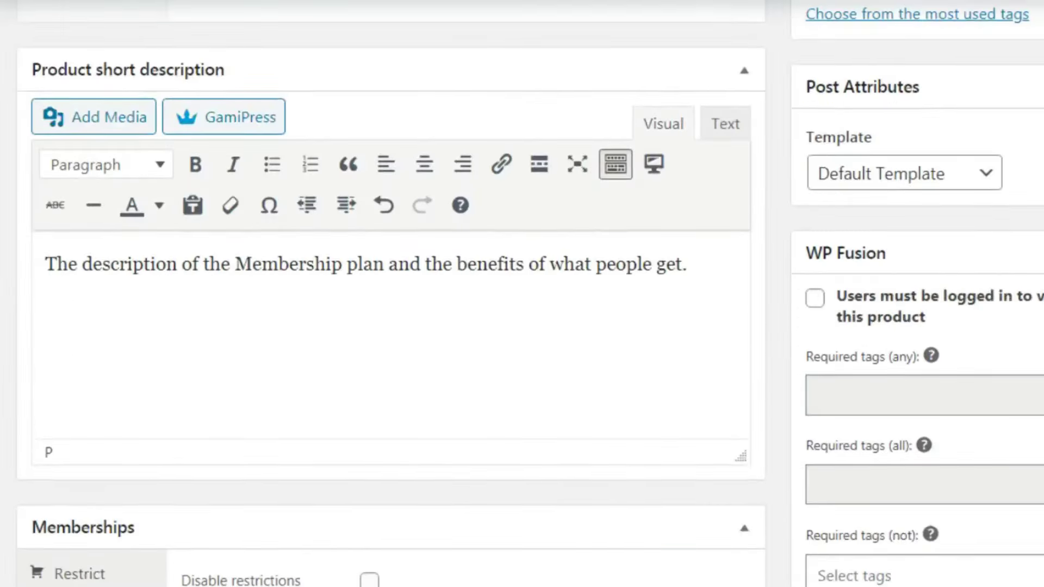
Toggle the custom restriction message on and off, then publish the product
scroll(390, 294, down, 3)
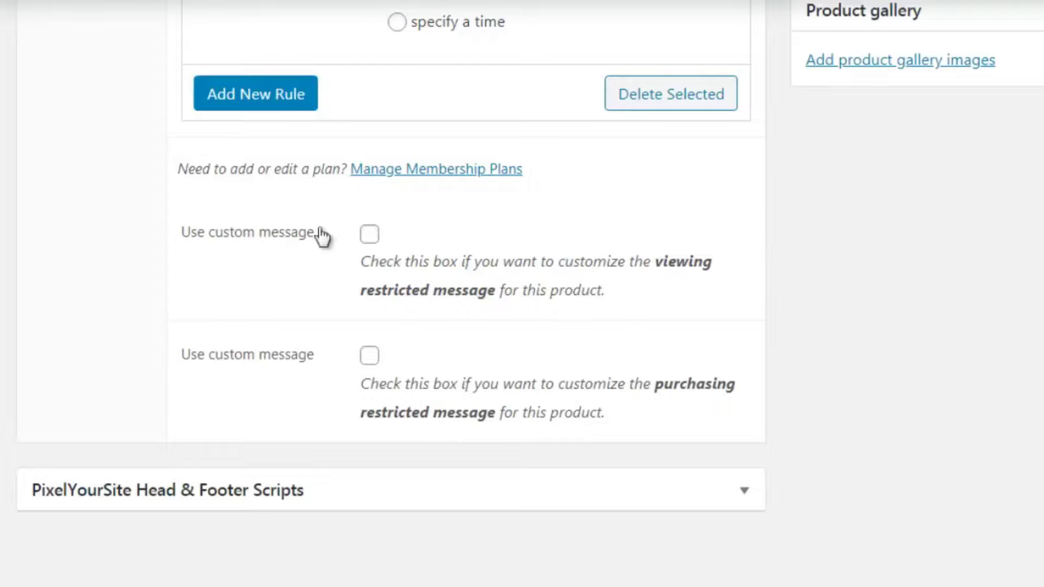
click(369, 234)
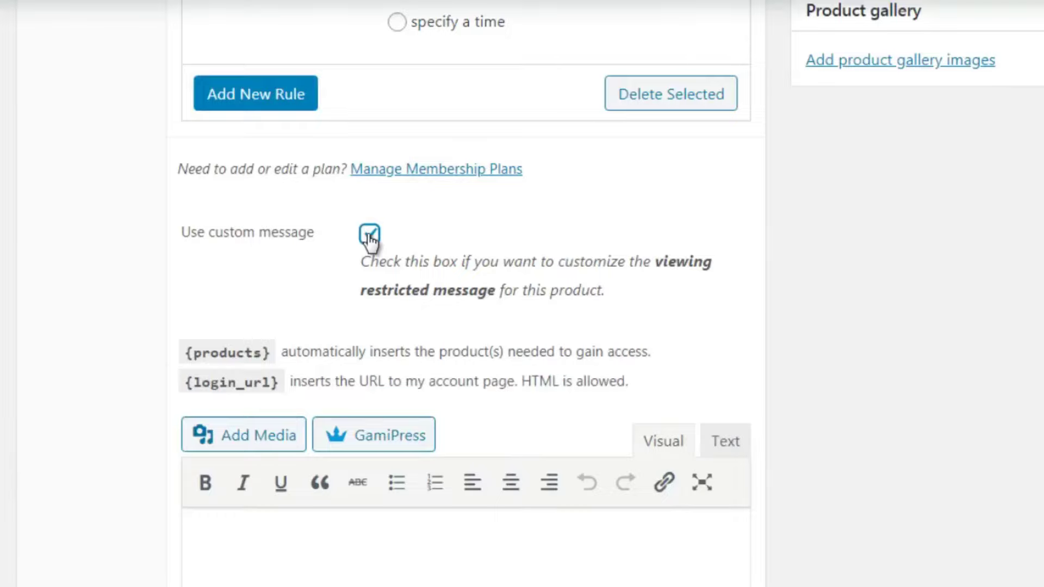
click(369, 234)
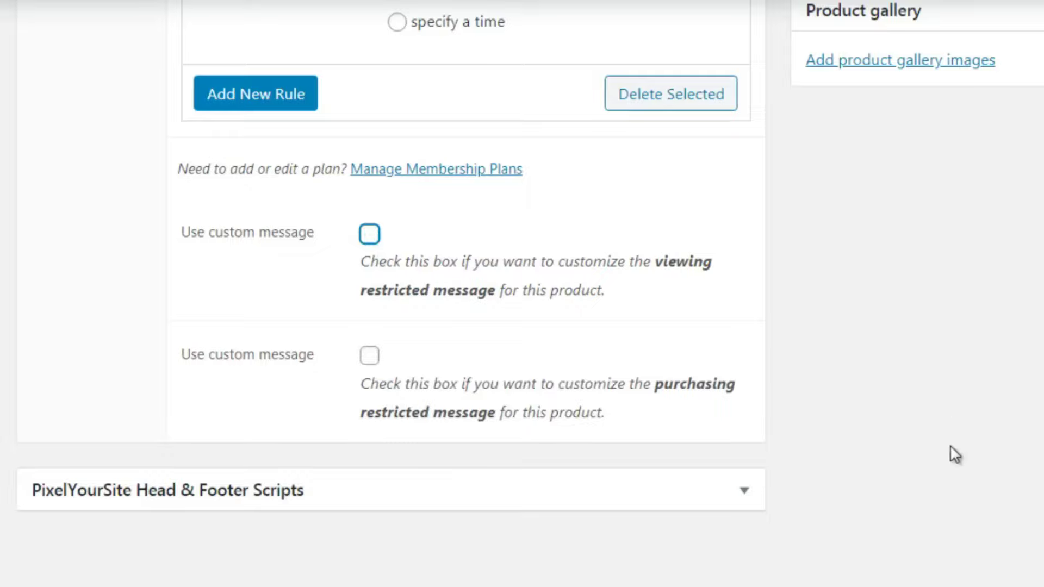
scroll(530, 268, up, 1)
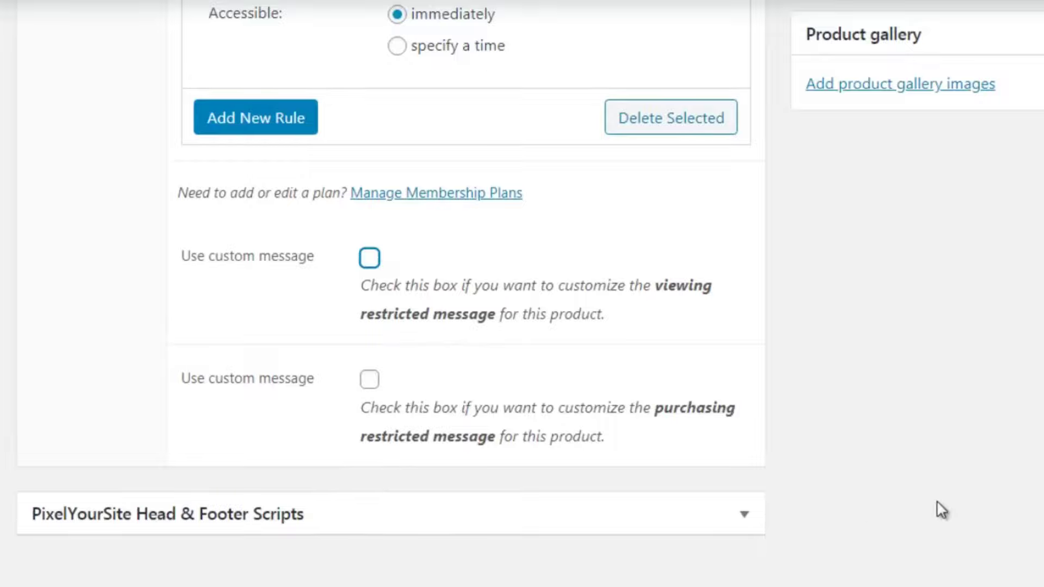
scroll(522, 294, up, 15)
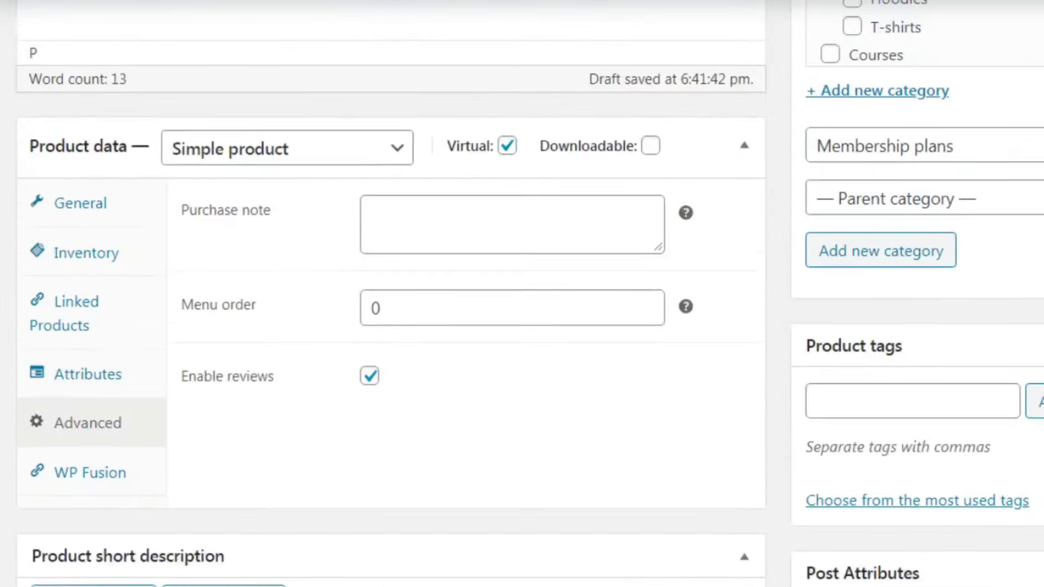
scroll(522, 294, up, 4)
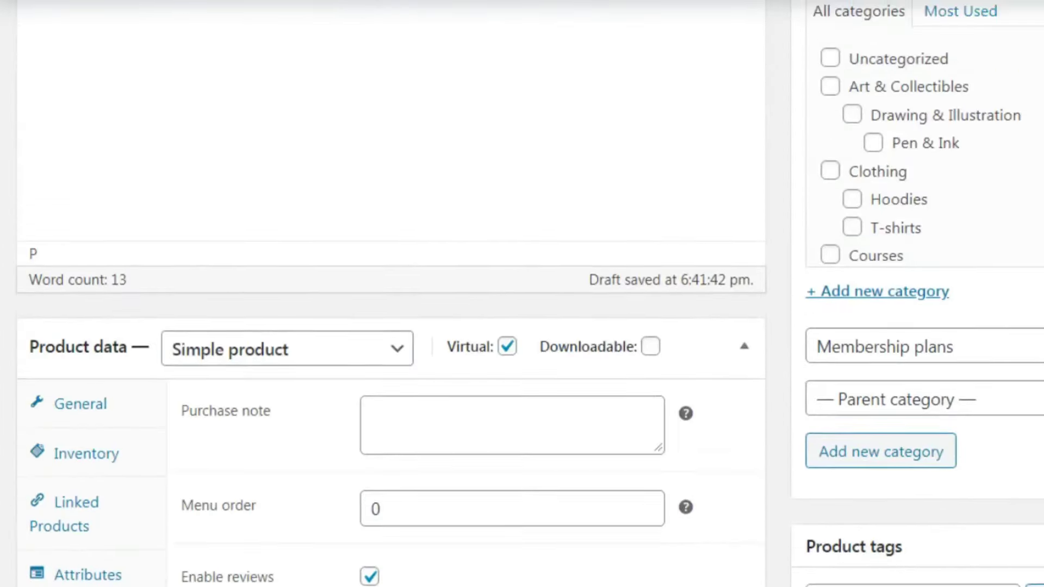
click(1038, 89)
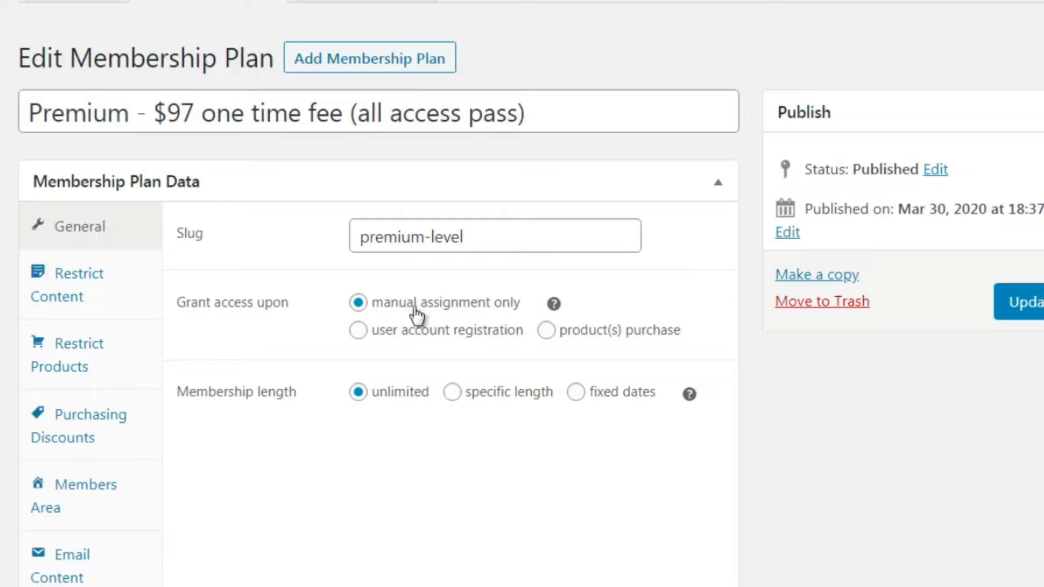
Grant the Premium plan on purchase of the Premium $97 product and update the plan
click(545, 330)
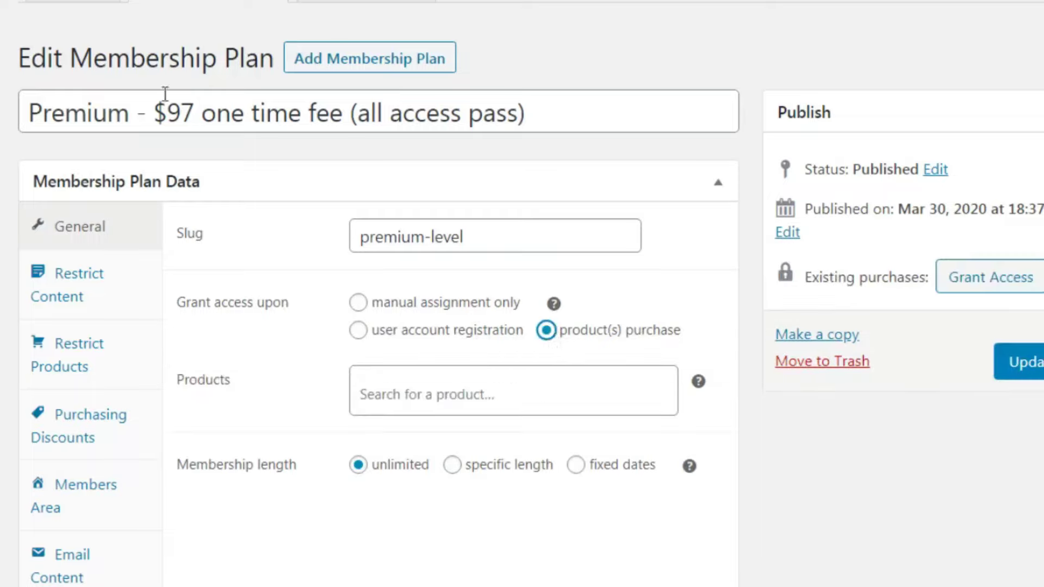
drag(129, 113, 28, 111)
key(ctrl+c)
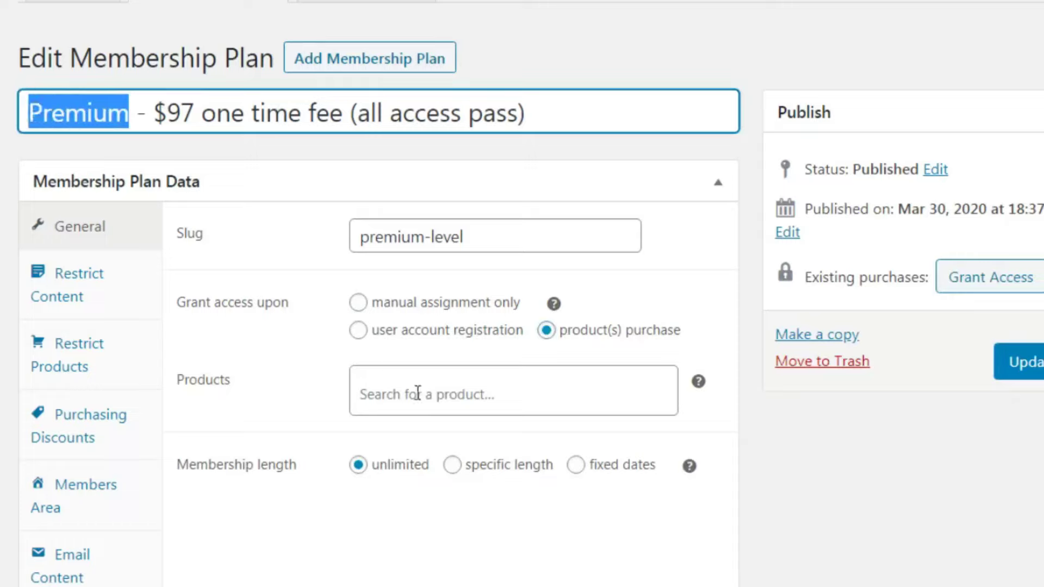
click(417, 395)
key(ctrl+v)
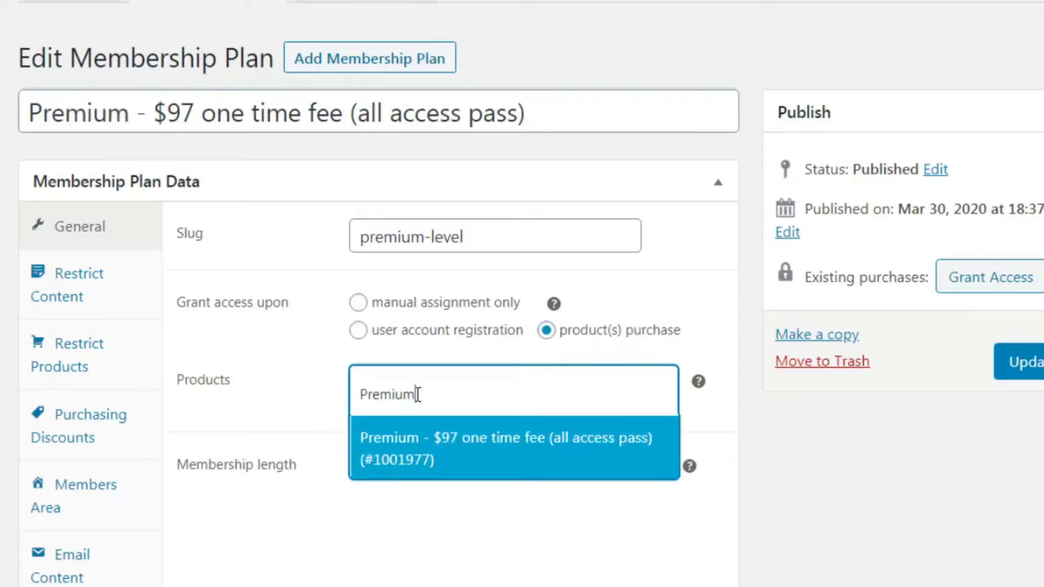
click(446, 442)
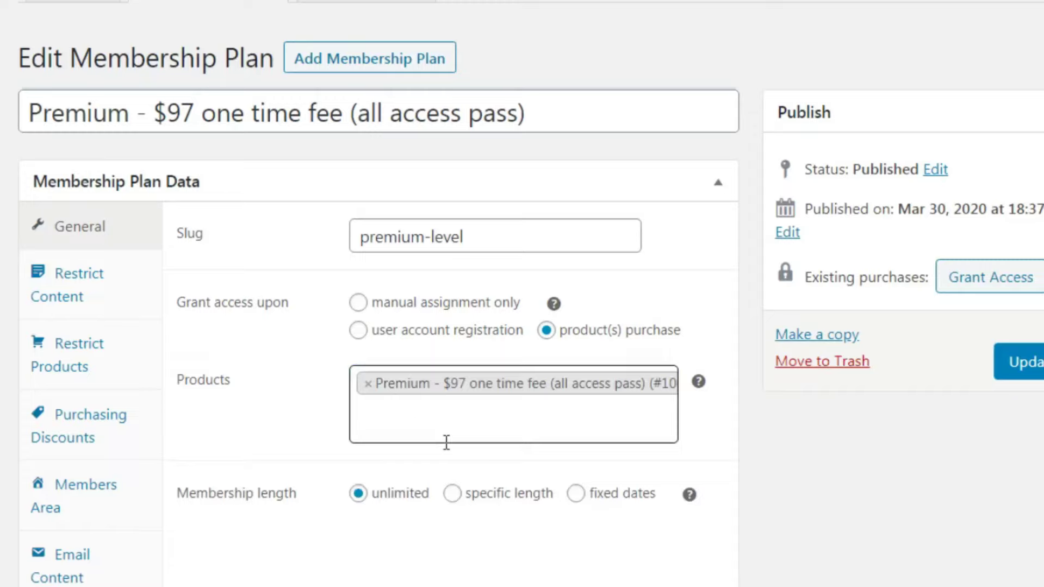
click(753, 414)
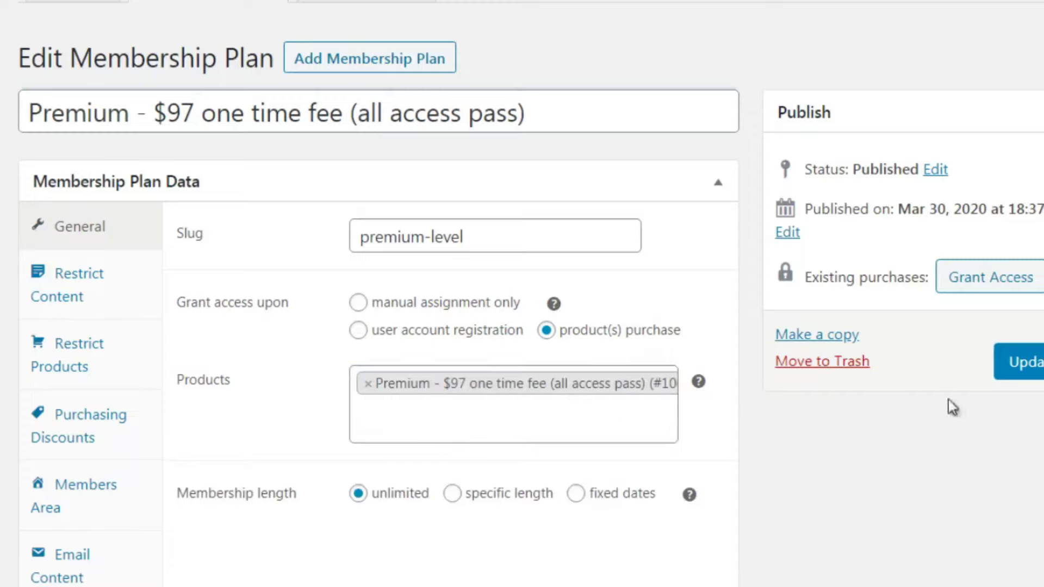
click(1025, 365)
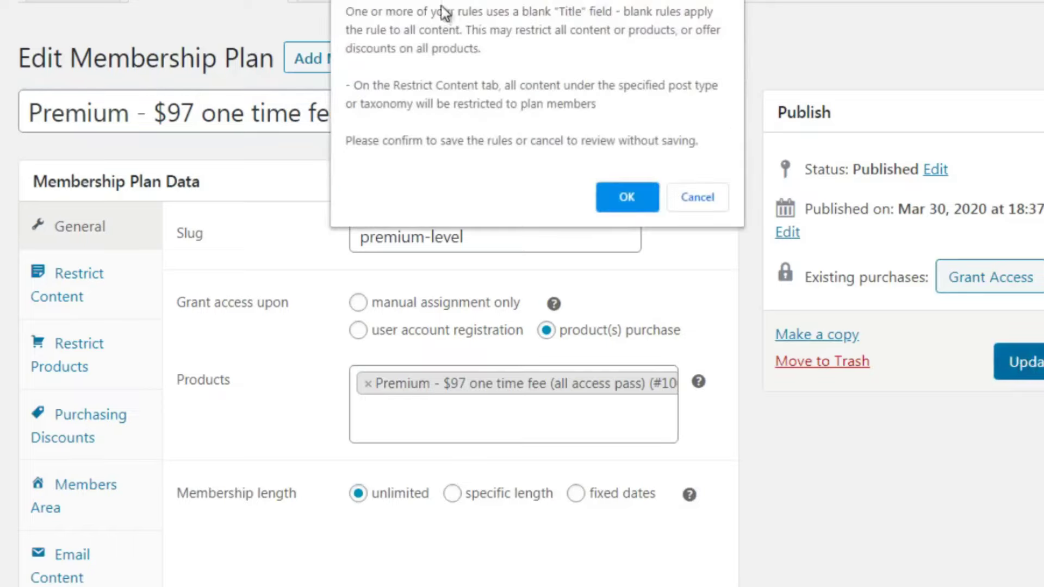
click(625, 197)
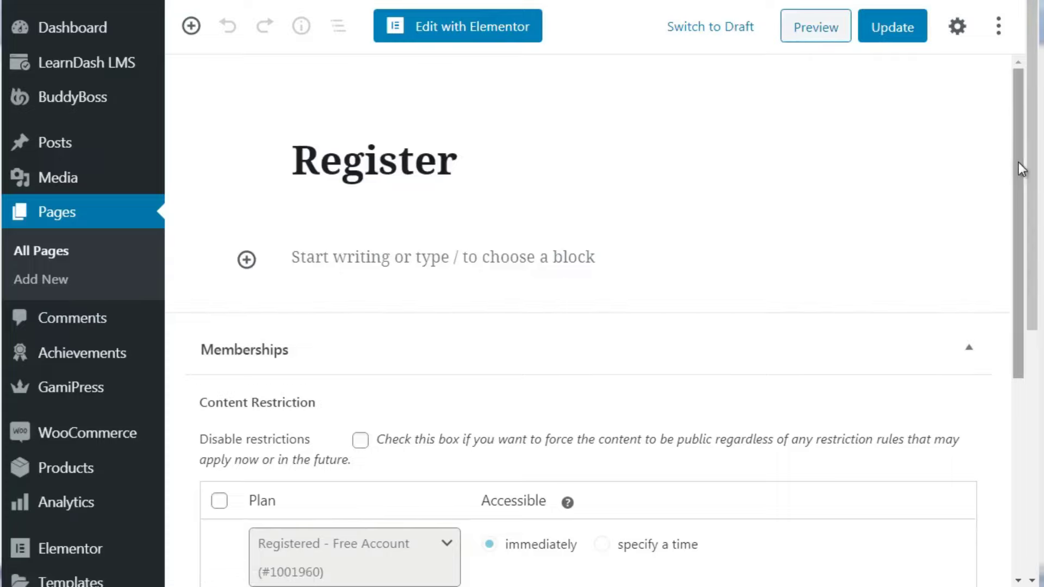
Add an extra restriction rule on the Register page, then delete it so only Registered - Free Account remains
drag(1019, 162, 1020, 316)
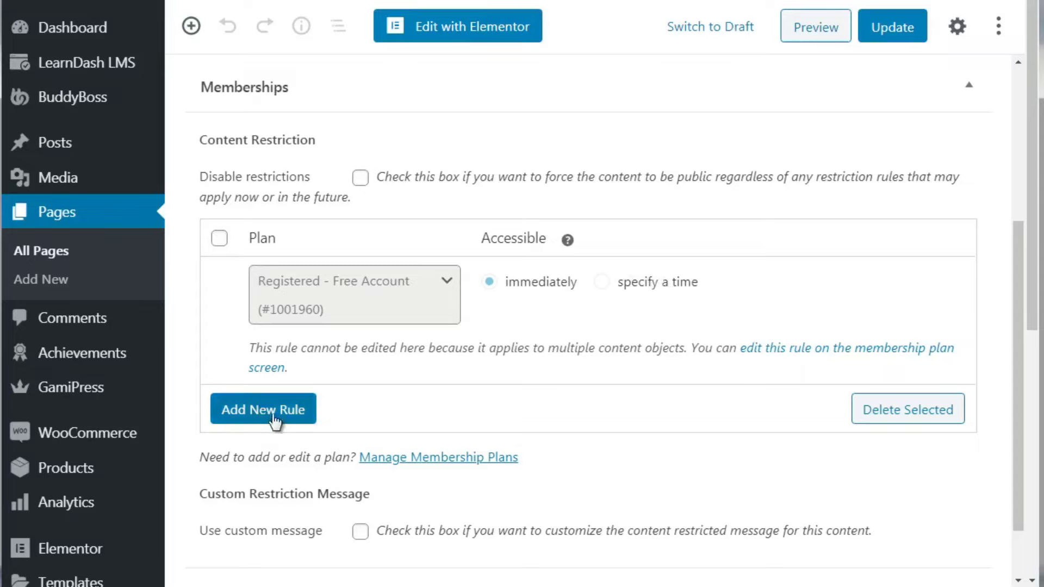
click(293, 417)
click(219, 406)
click(431, 421)
click(431, 421)
click(219, 407)
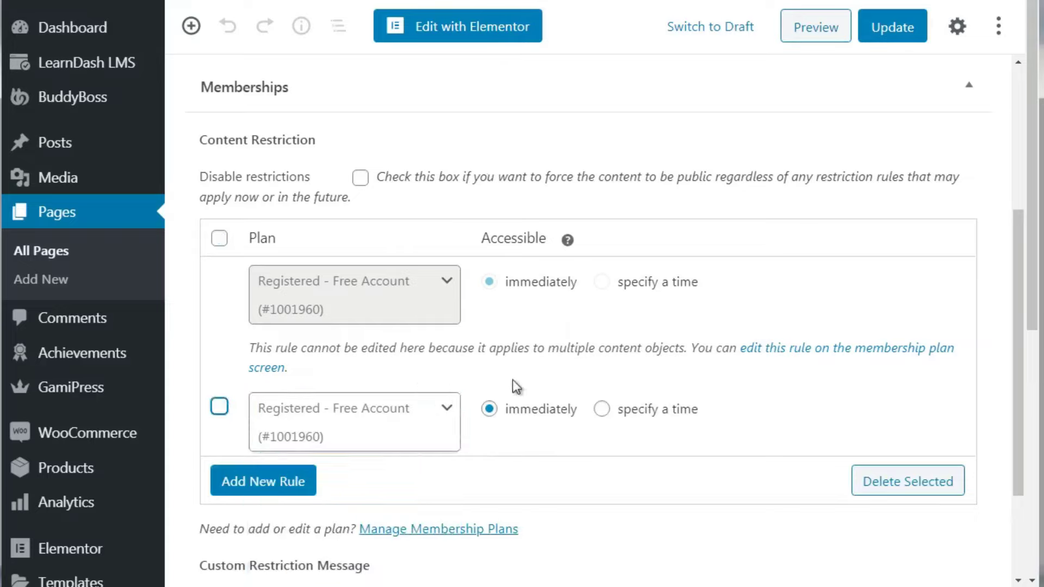
click(219, 407)
click(940, 485)
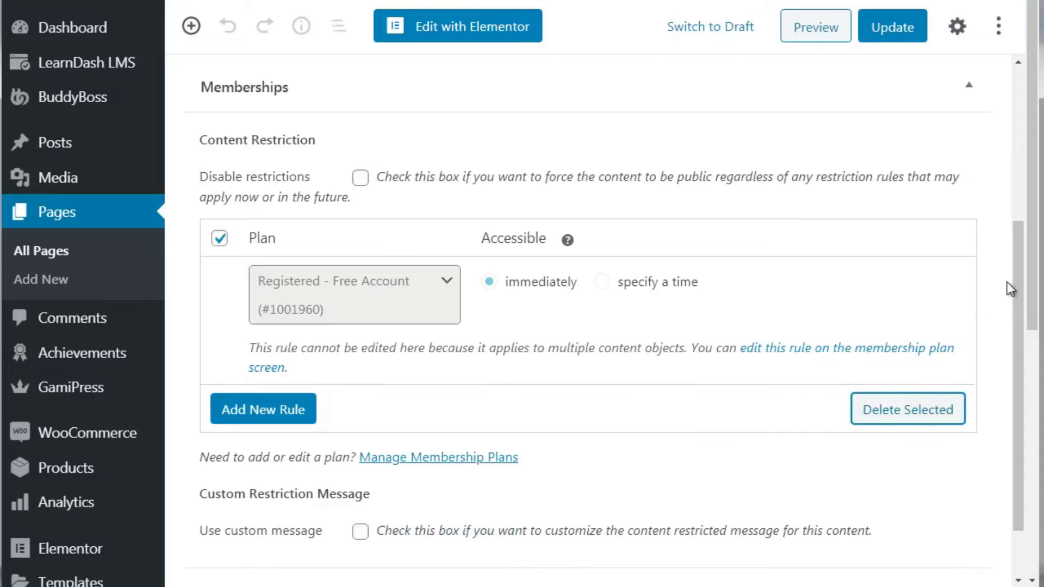
drag(1013, 279, 1035, 182)
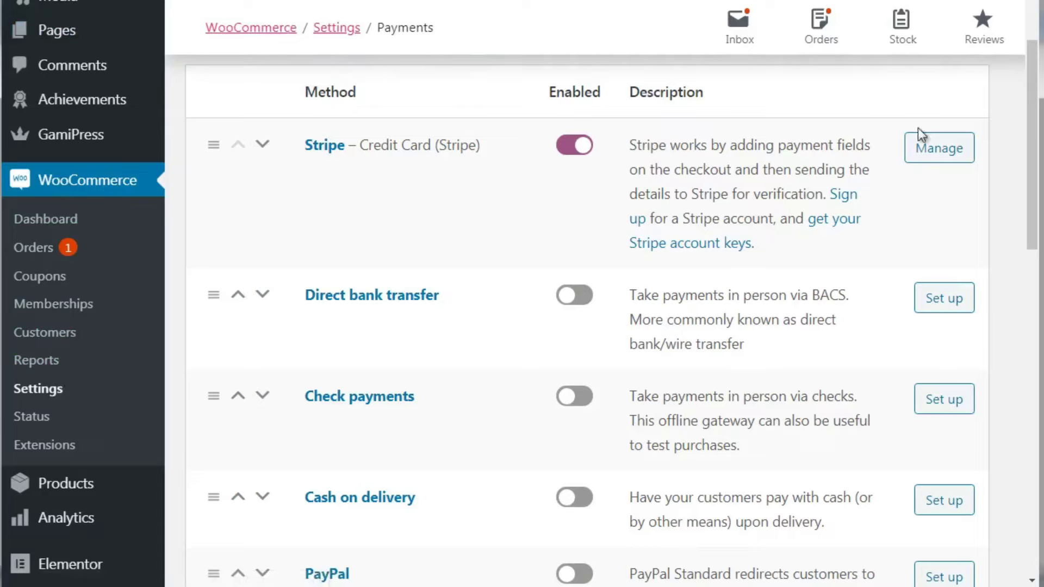
Scroll through the Payments settings to confirm Stripe credit card is enabled
drag(1028, 103, 1029, 427)
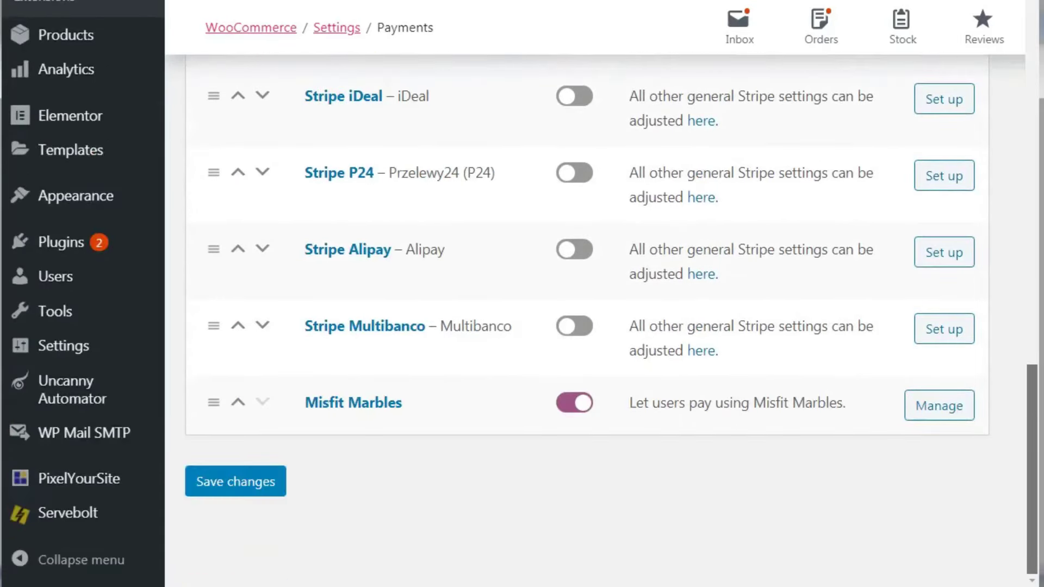
scroll(587, 320, up, 6)
drag(1026, 261, 1035, 124)
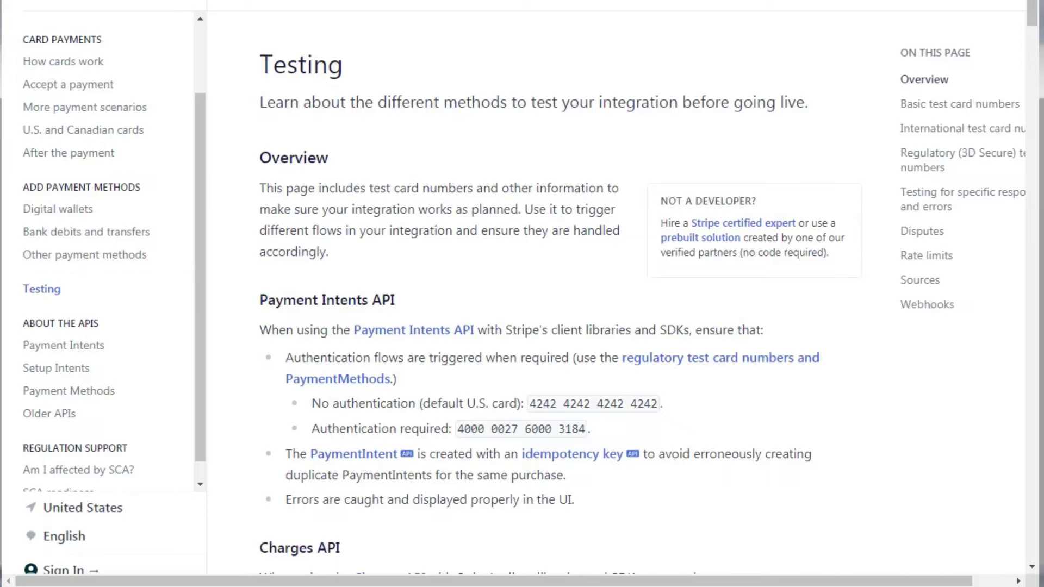
key(F11)
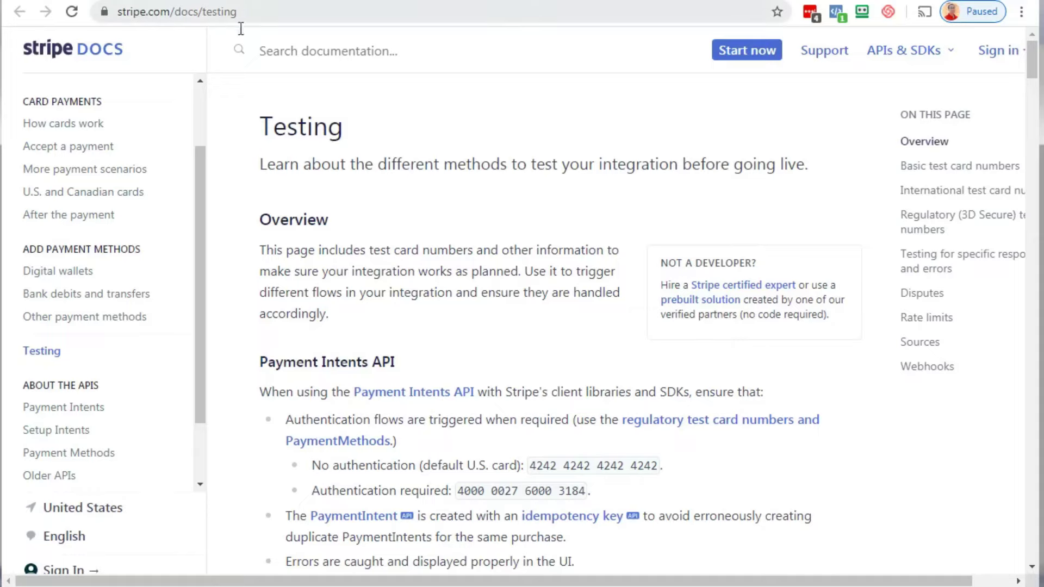
click(261, 10)
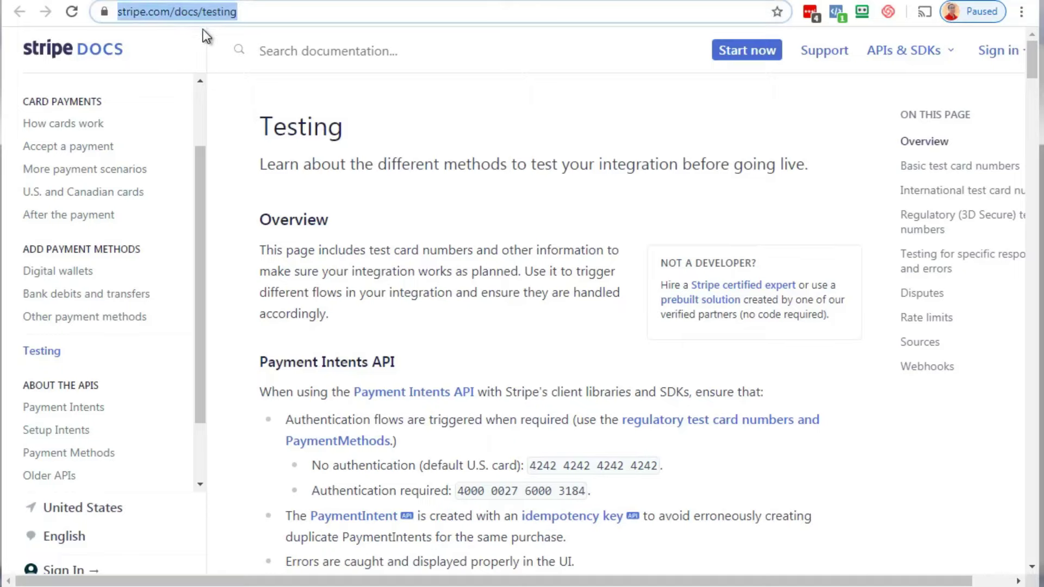
click(237, 136)
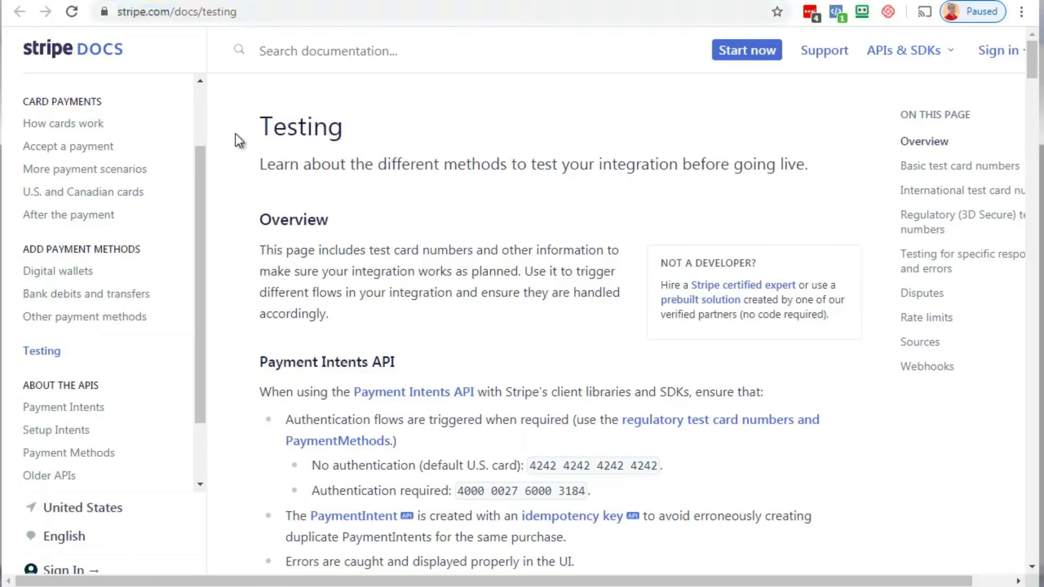
drag(1035, 65, 1020, 124)
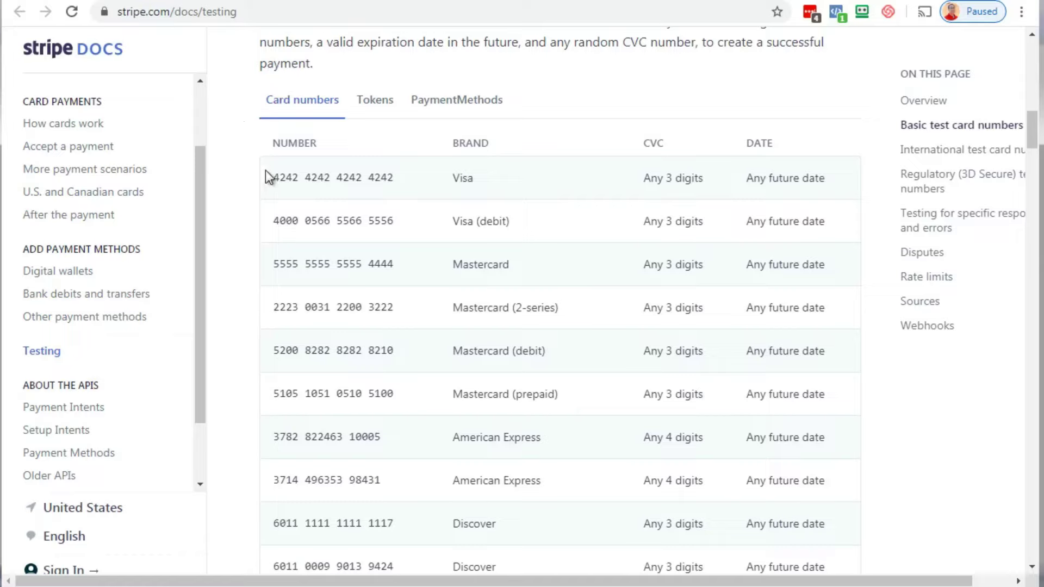
drag(274, 180, 399, 180)
right_click(383, 178)
click(417, 190)
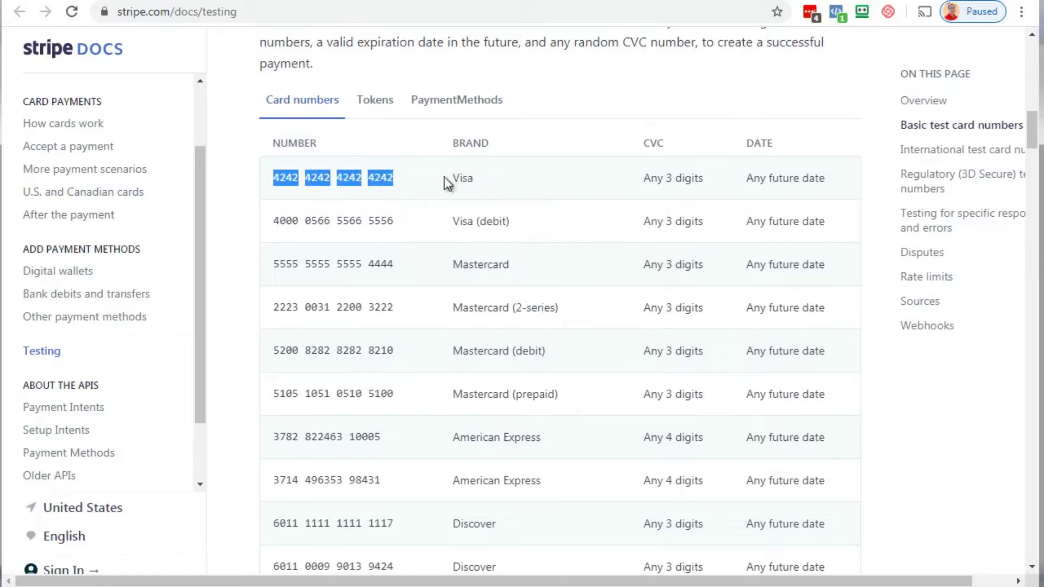
click(470, 178)
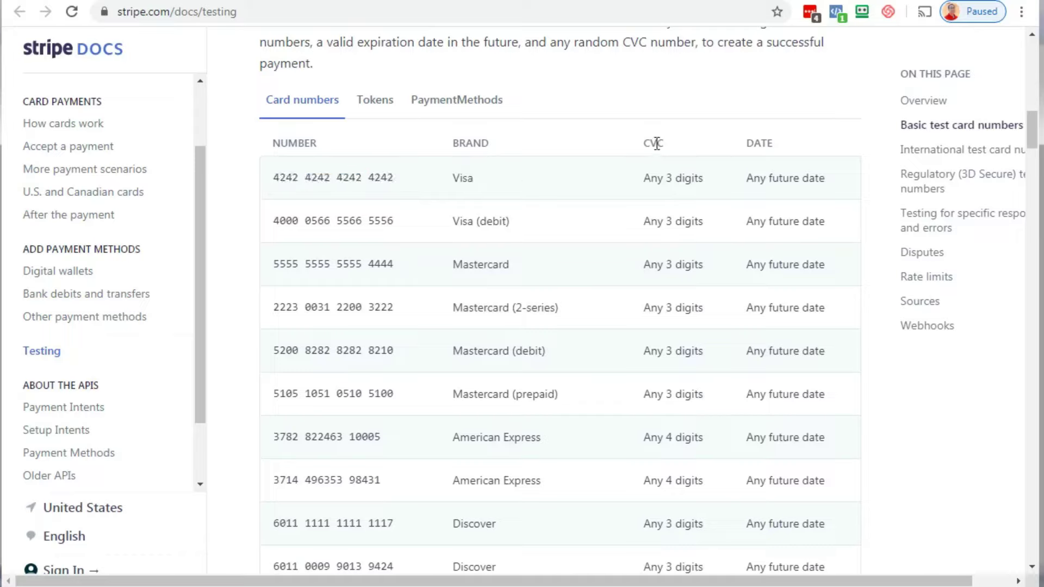
Highlight the Visa card's CVC and expiry date rules, then return the browser to fullscreen
drag(657, 180, 691, 179)
drag(760, 178, 816, 176)
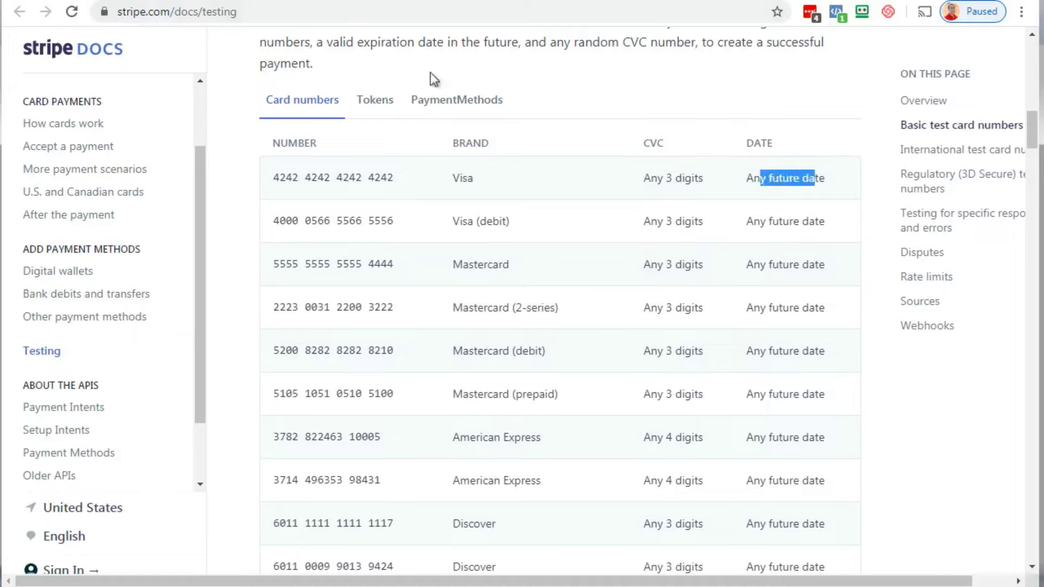
click(235, 111)
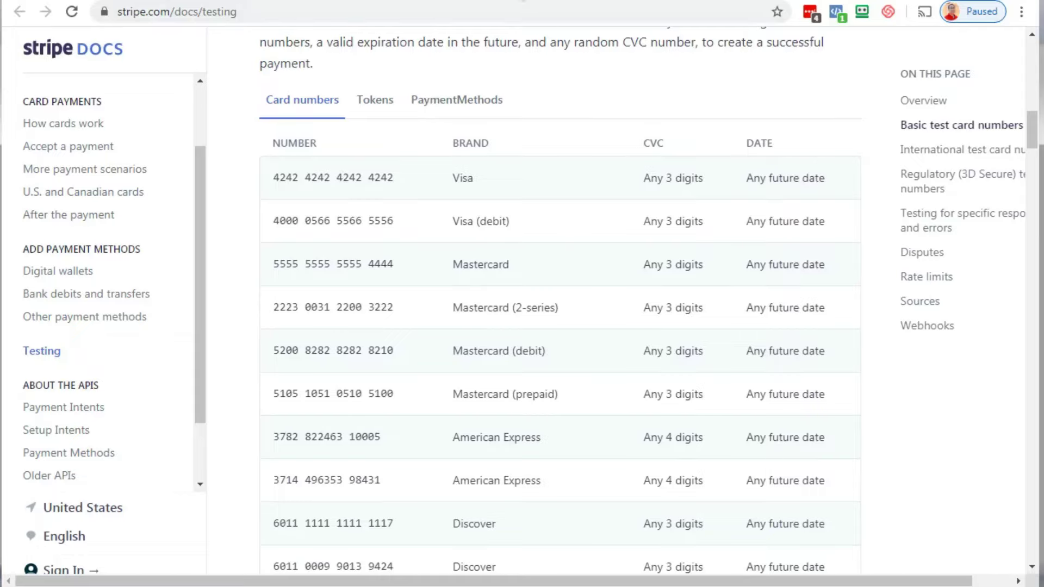
key(F11)
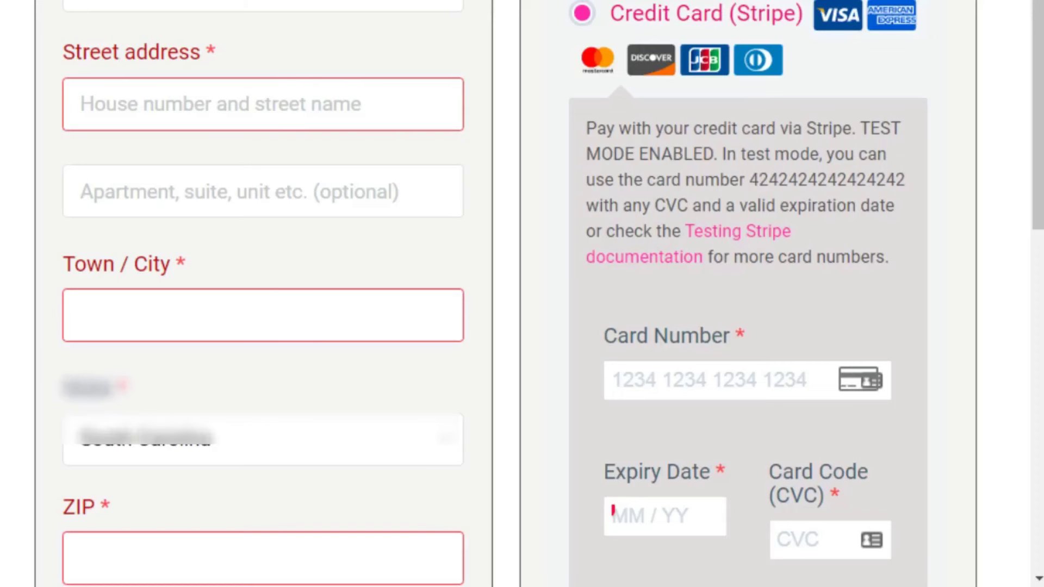
scroll(282, 93, down, 1)
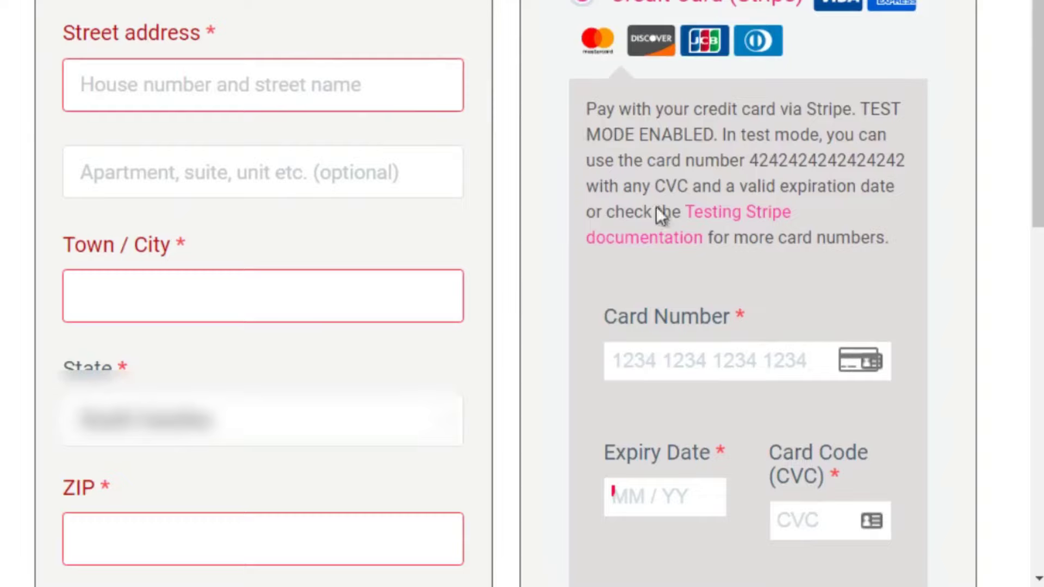
scroll(1036, 163, down, 1)
scroll(522, 293, down, 2)
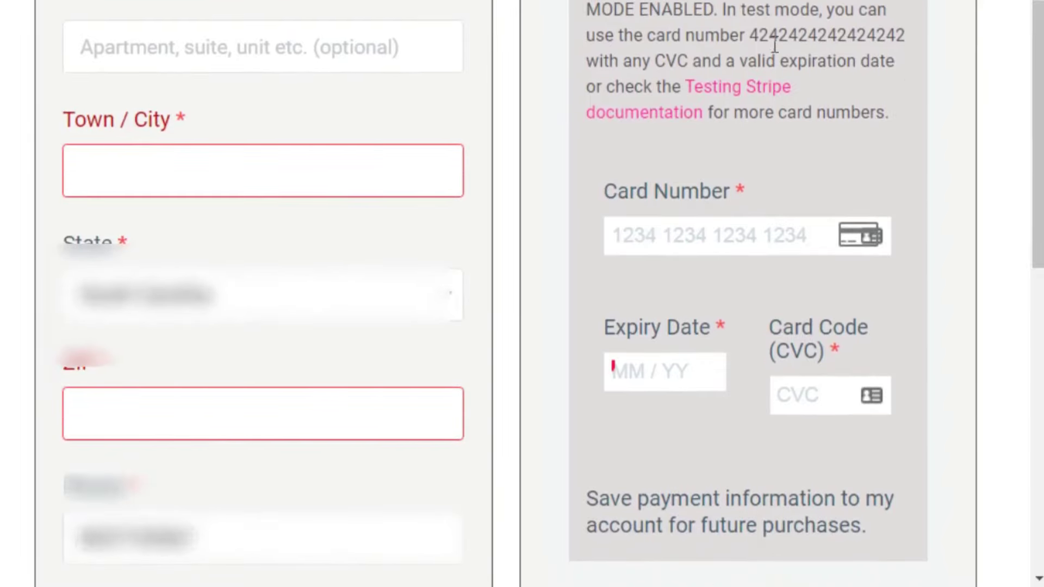
click(713, 234)
key(ctrl+v)
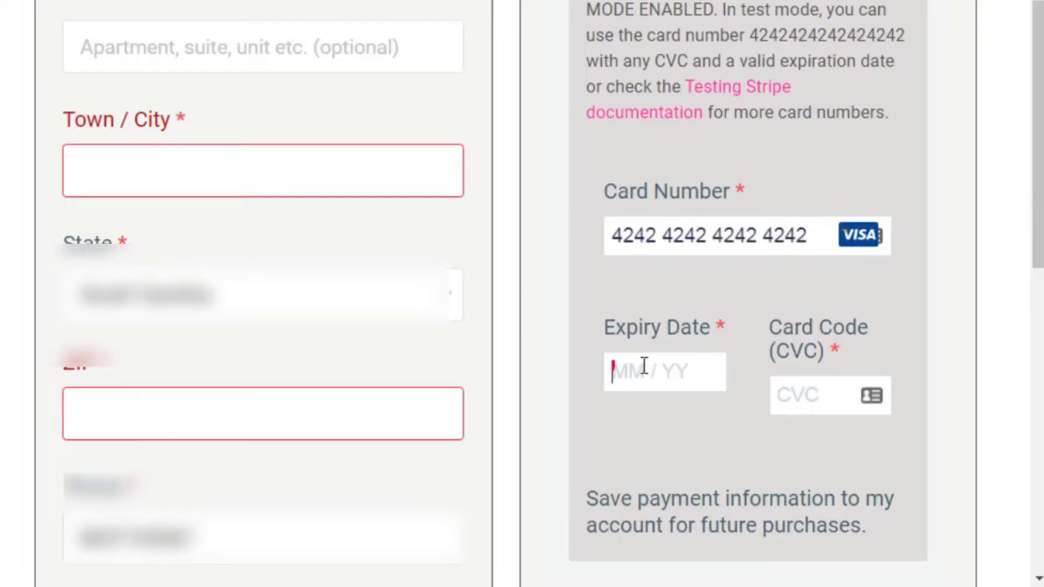
text(12 / 30)
click(797, 395)
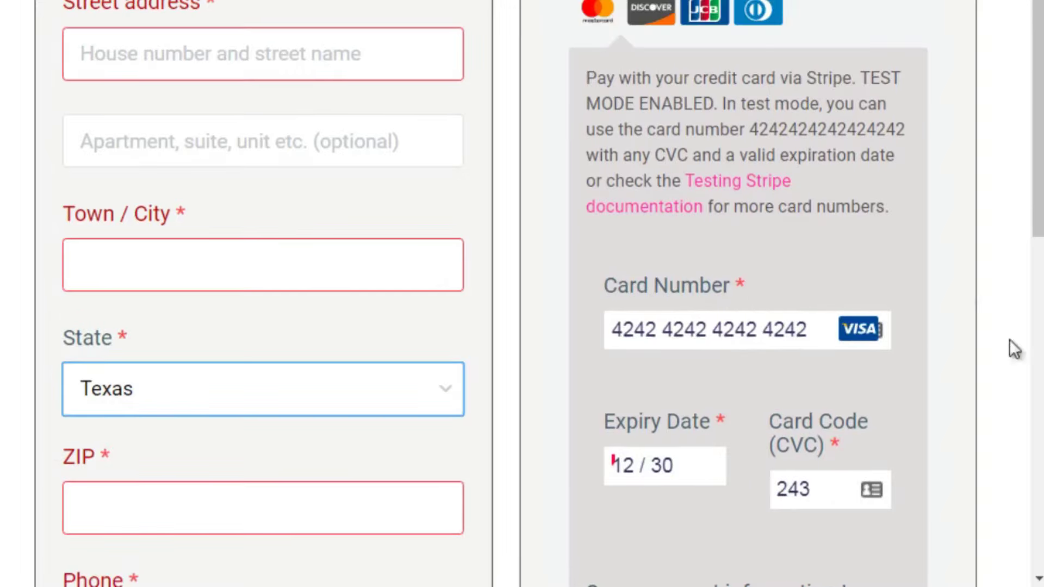
scroll(1036, 185, down, 1)
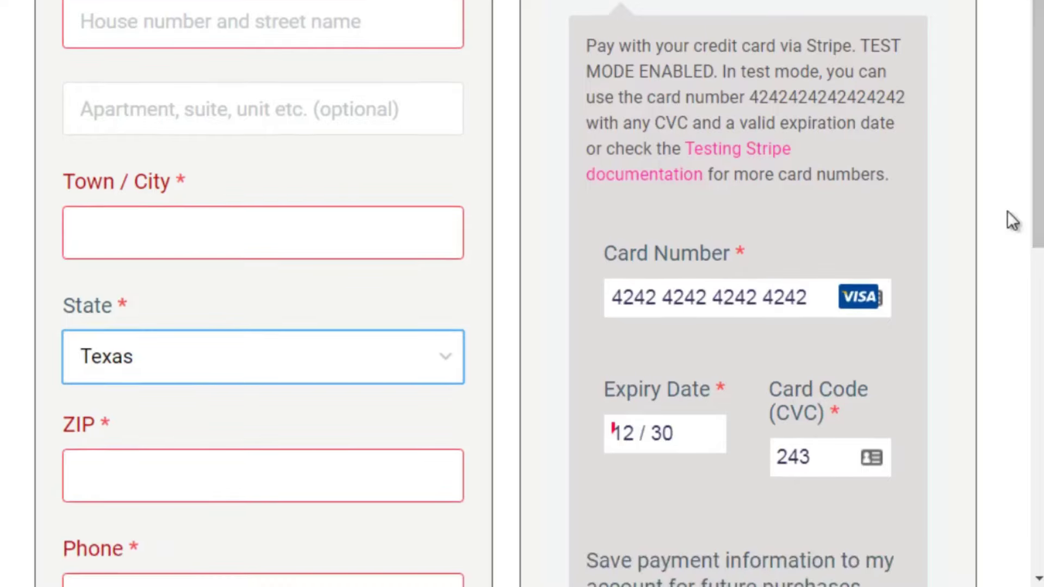